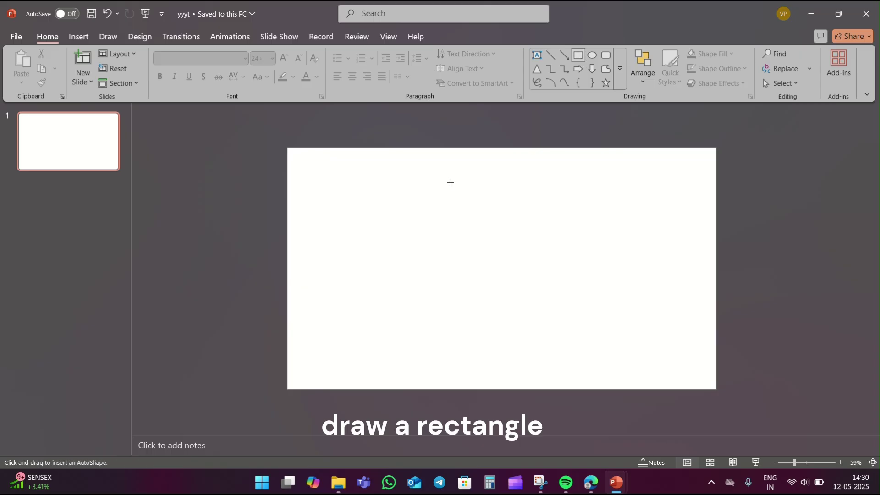
# Draw a wide blue rectangle, rotate it about 45° and position it as a diagonal band
pyautogui.moveTo(271, 198); pyautogui.dragTo(823, 368)
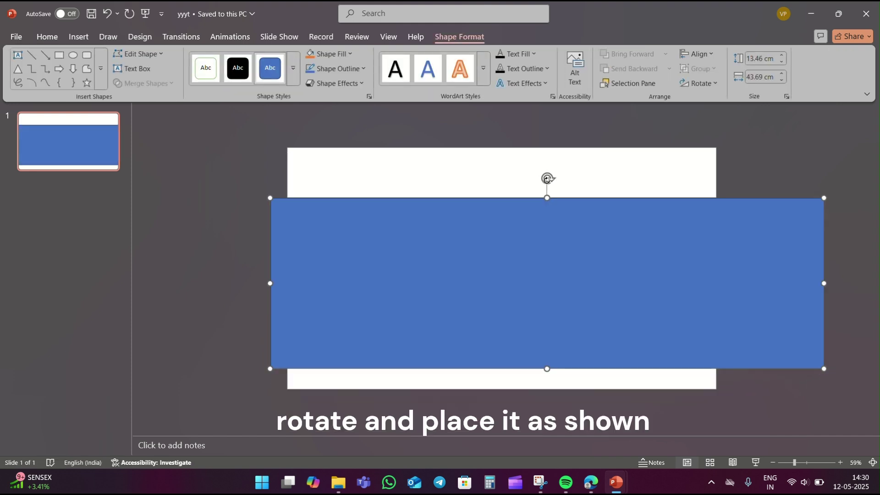
pyautogui.moveTo(547, 179); pyautogui.dragTo(490, 216)
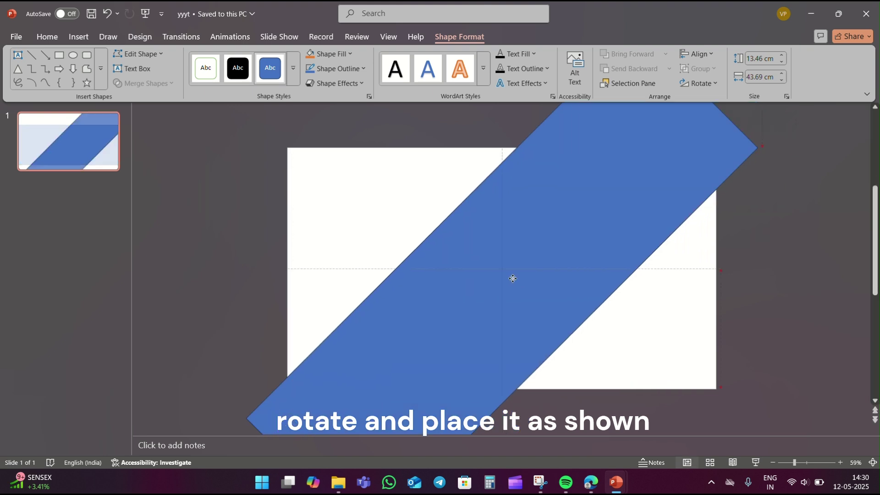
pyautogui.moveTo(513, 277)
pyautogui.mouseDown()
pyautogui.moveTo(363, 267)
pyautogui.moveTo(412, 233)
pyautogui.mouseUp()
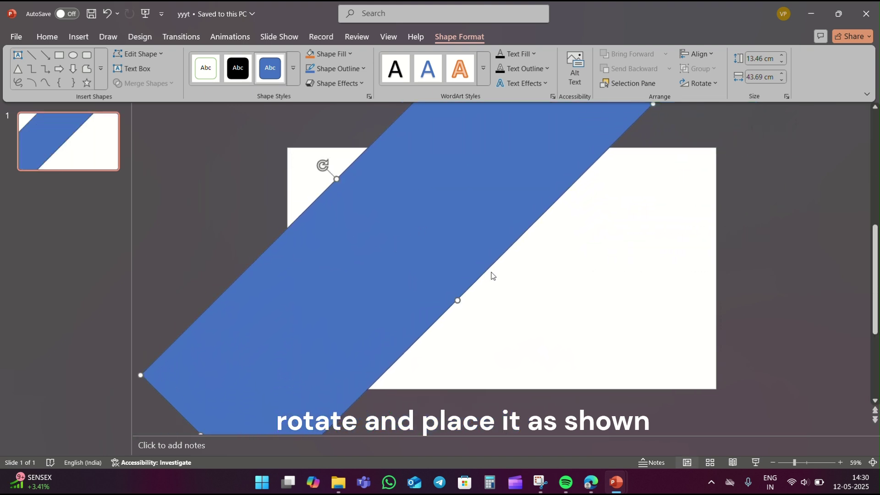
pyautogui.moveTo(456, 304); pyautogui.dragTo(459, 307)
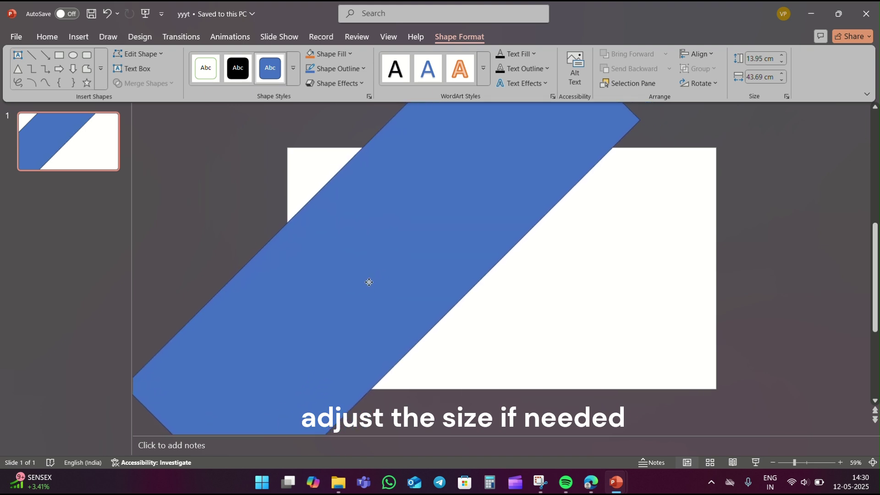
pyautogui.moveTo(401, 281); pyautogui.dragTo(360, 290)
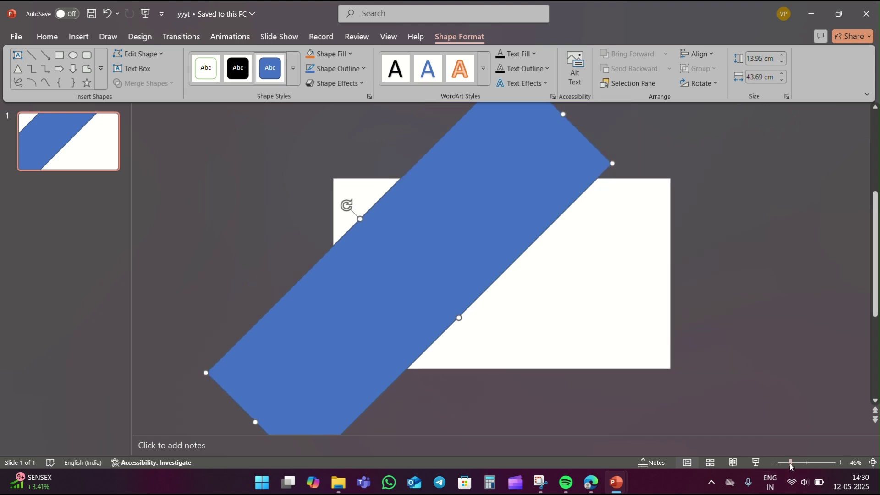
pyautogui.click(789, 463)
pyautogui.click(772, 285)
# Insert the laptop meeting photo and size it to the slide's height on the right side
pyautogui.hotkey('alt', 'n')
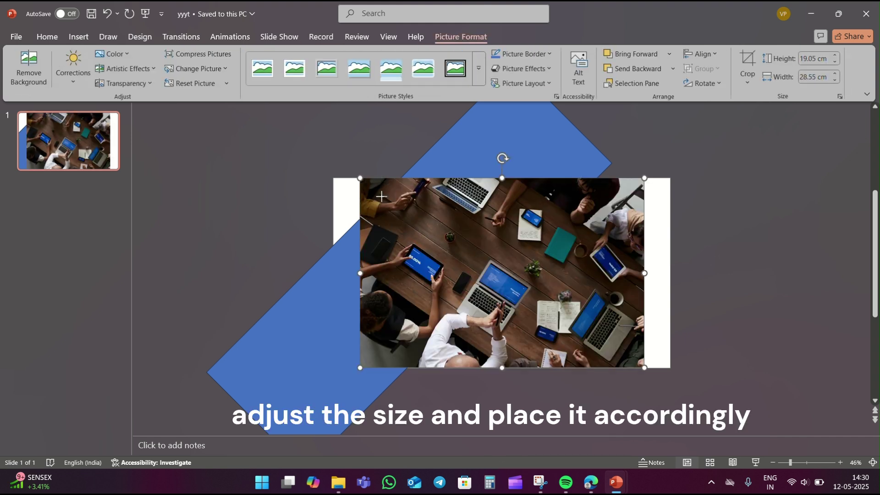
pyautogui.moveTo(381, 196); pyautogui.dragTo(419, 232)
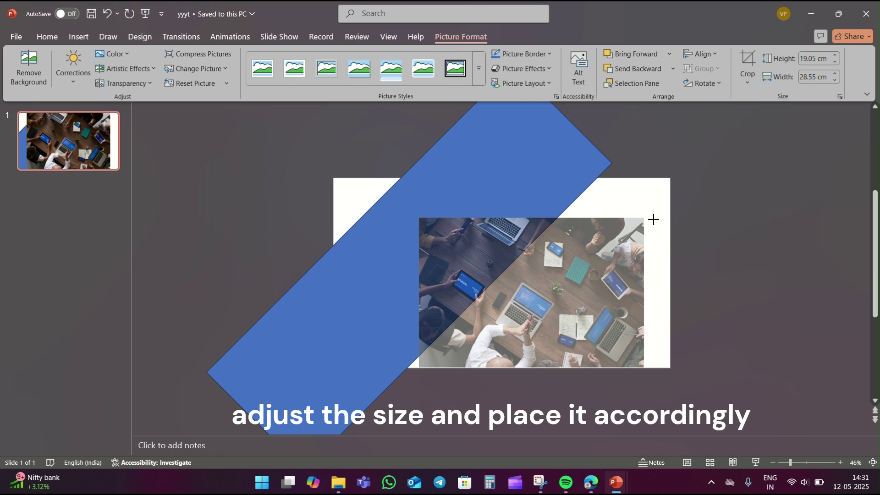
pyautogui.moveTo(589, 264); pyautogui.dragTo(617, 264)
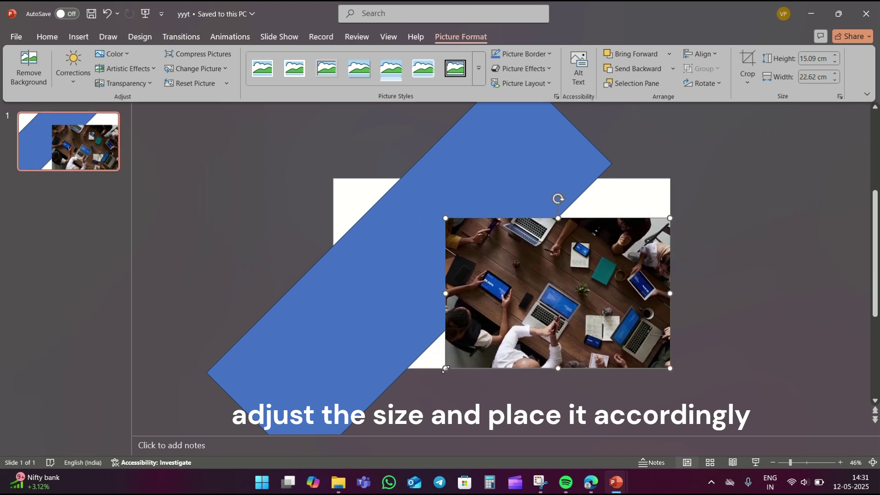
pyautogui.moveTo(414, 218); pyautogui.dragTo(386, 196)
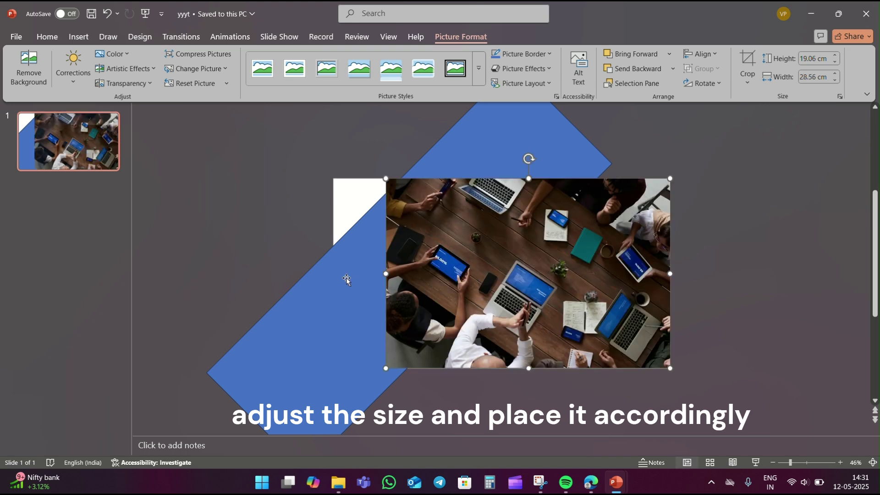
pyautogui.rightClick(347, 277)
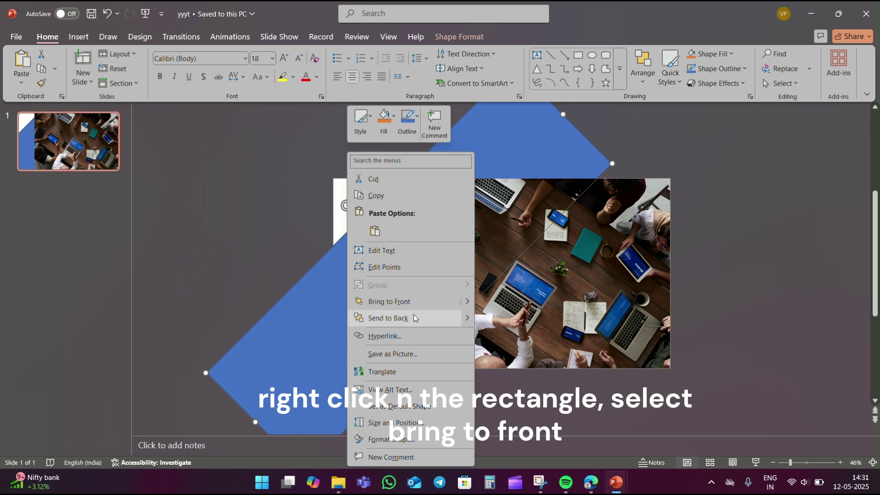
# Bring the blue band in front of the photo and nudge the photo slightly right
pyautogui.click(390, 301)
pyautogui.moveTo(546, 269); pyautogui.dragTo(563, 272)
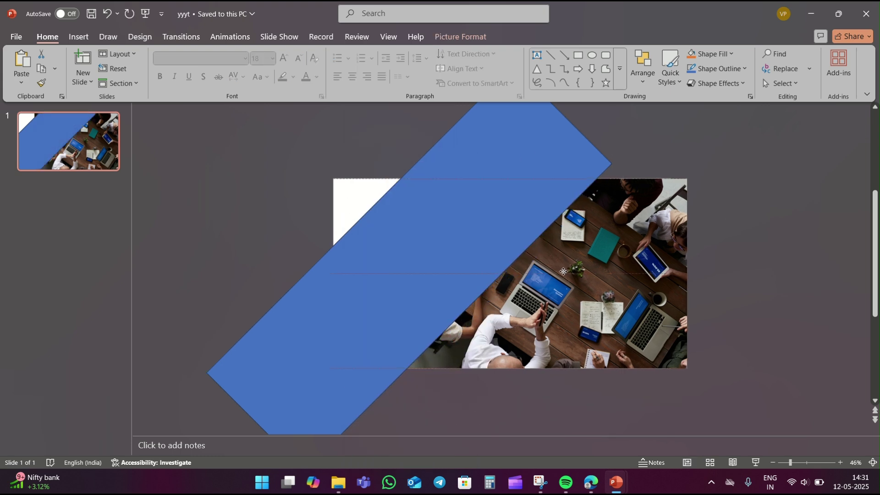
pyautogui.click(748, 243)
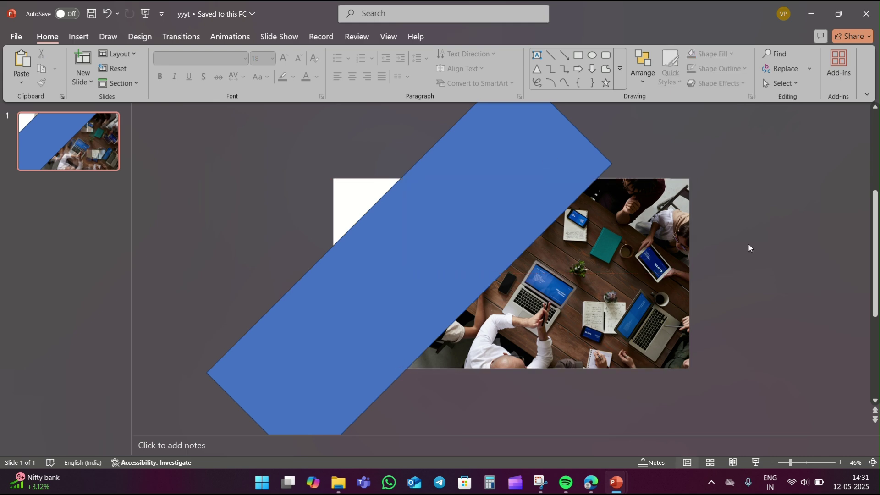
# Set the blue band's outline to No Outline
pyautogui.click(401, 217)
pyautogui.click(718, 68)
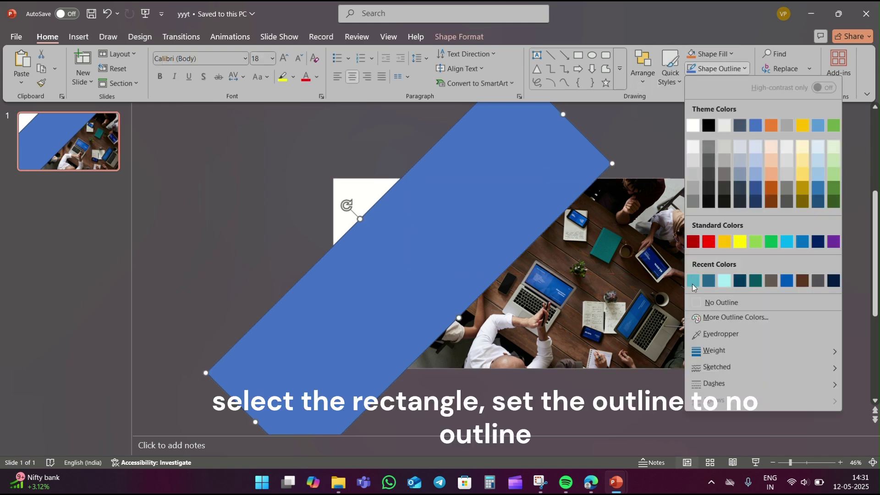
pyautogui.click(705, 303)
pyautogui.click(679, 165)
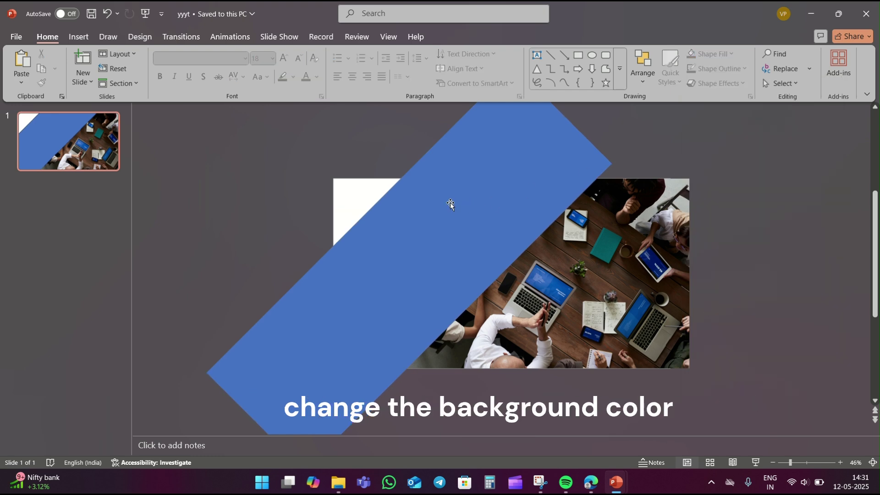
# Give the slide a solid teal background through Format Background
pyautogui.rightClick(364, 194)
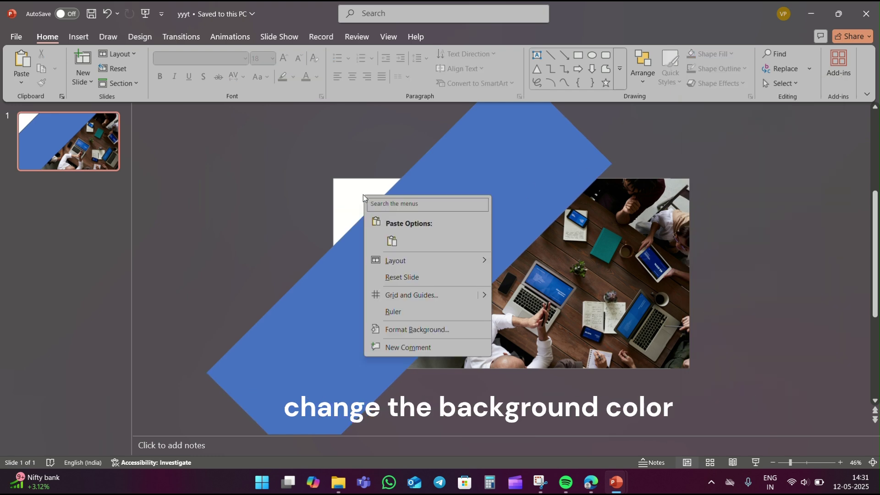
pyautogui.click(414, 331)
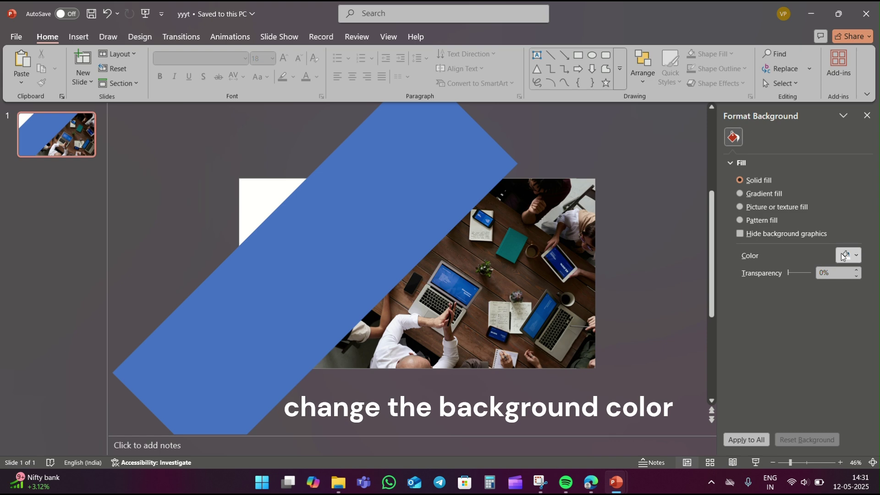
pyautogui.click(843, 256)
pyautogui.click(742, 223)
# Recolour the diagonal band's fill to the matching dark teal
pyautogui.click(379, 205)
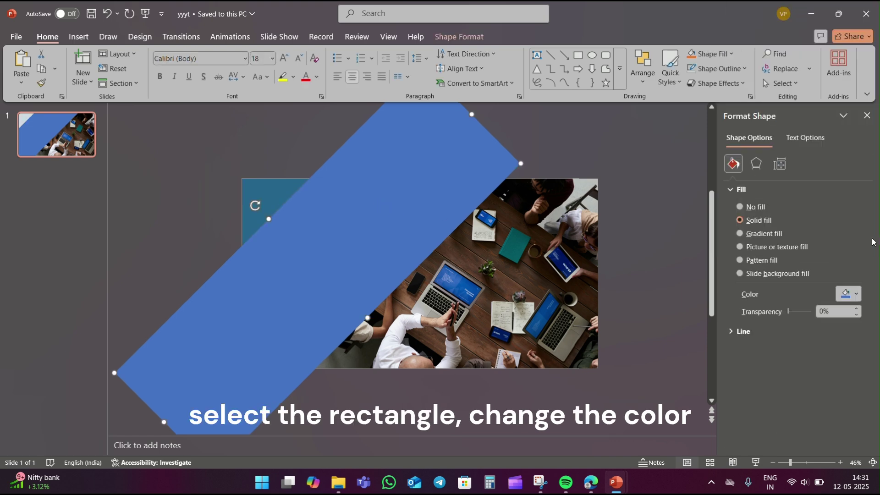
pyautogui.click(851, 294)
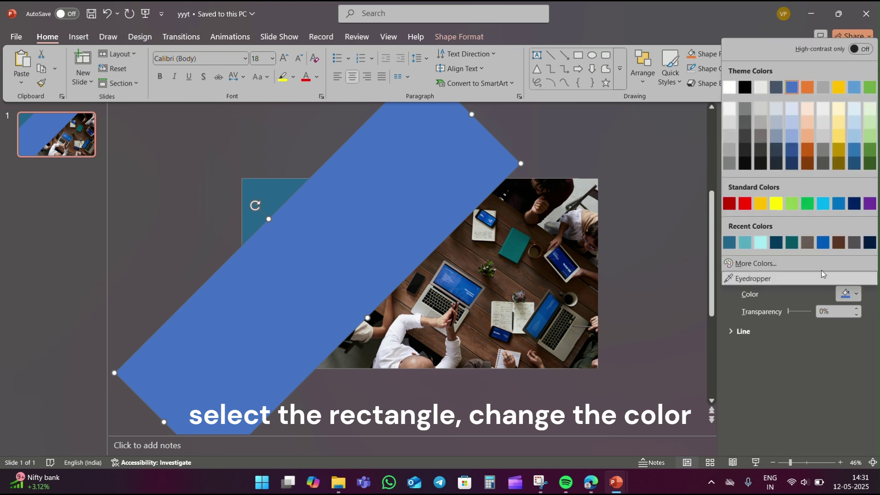
pyautogui.click(731, 243)
pyautogui.click(680, 228)
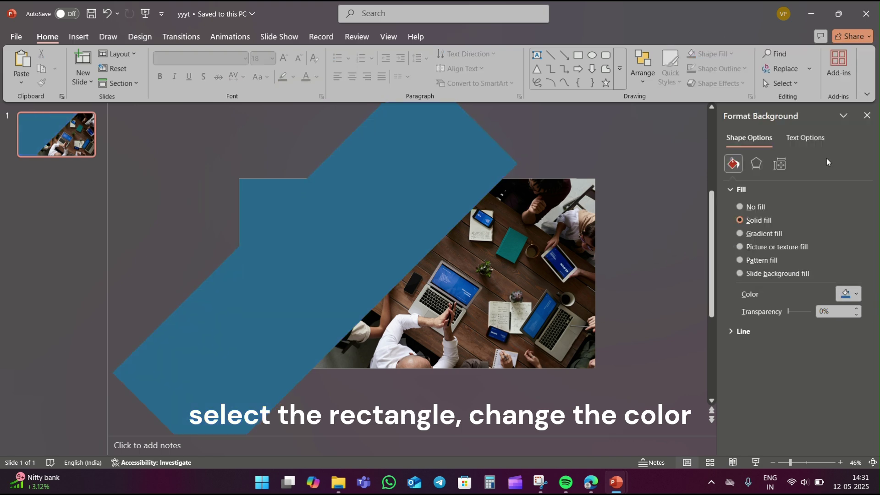
# Add a text box on the band with the two-line title BUSINESS PLAN
pyautogui.click(537, 55)
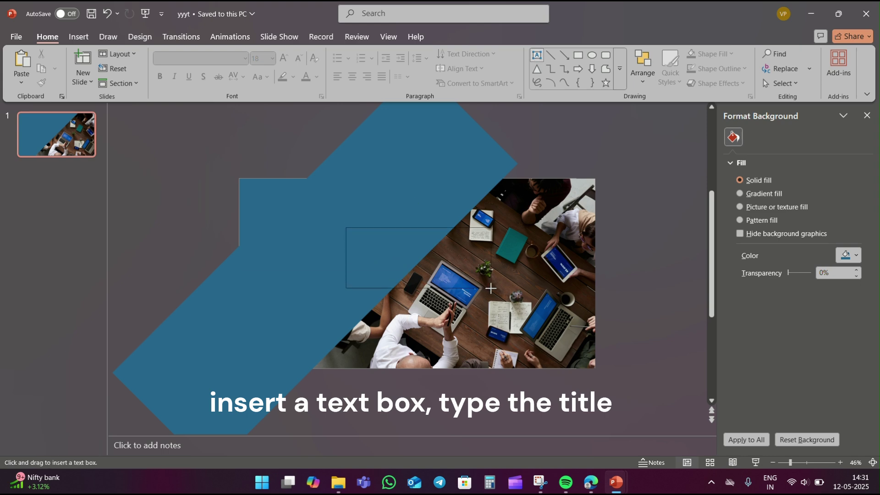
pyautogui.moveTo(380, 256); pyautogui.dragTo(490, 287)
pyautogui.write('BUS')
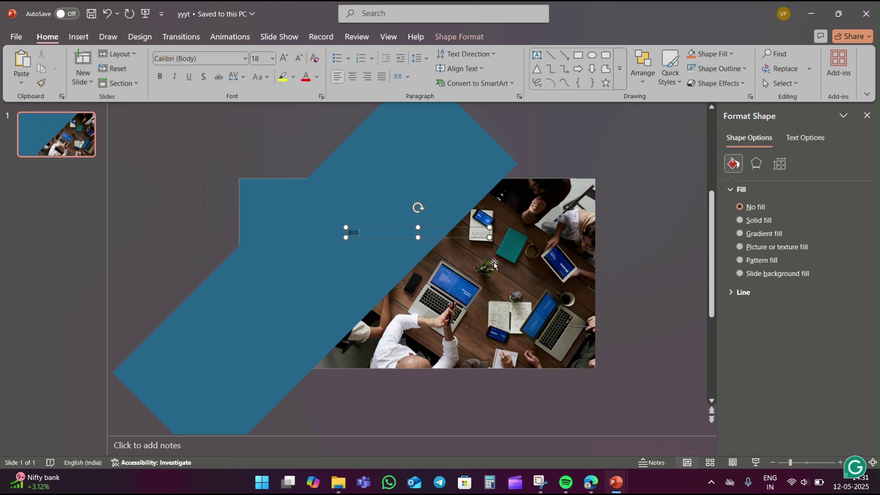
pyautogui.write('INESS')
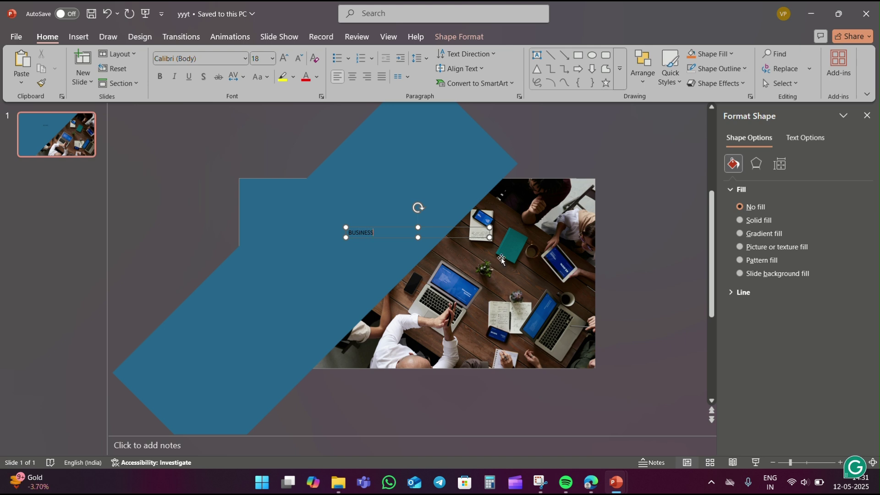
pyautogui.press('Return')
# Set the title text to 88 pt Impact
pyautogui.hotkey('ctrl', 'a')
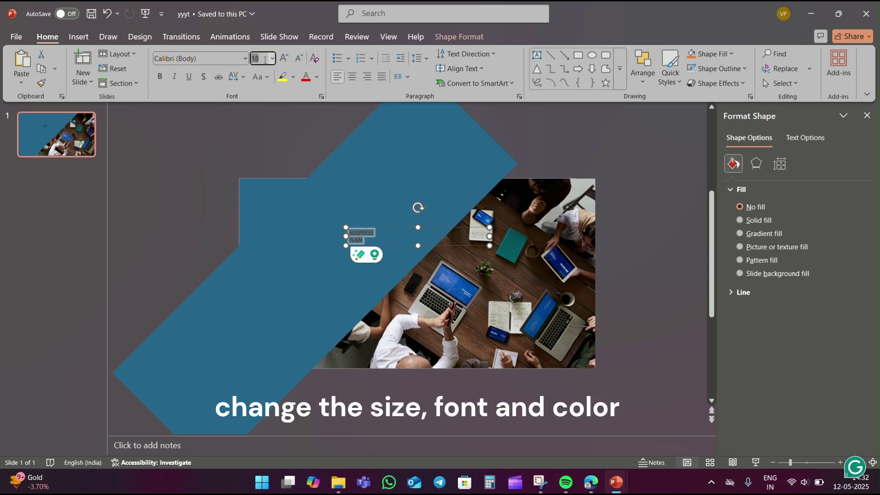
pyautogui.write('88')
pyautogui.click(211, 58)
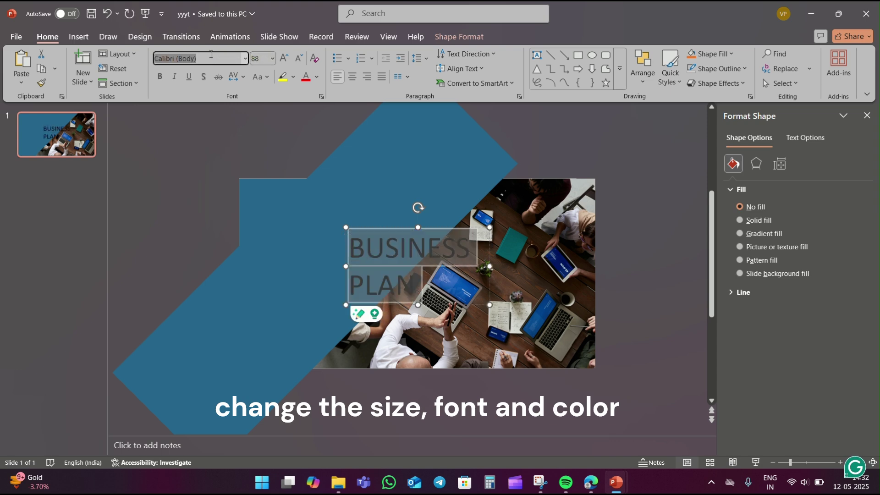
pyautogui.write('Impact')
pyautogui.press('Return')
pyautogui.click(199, 125)
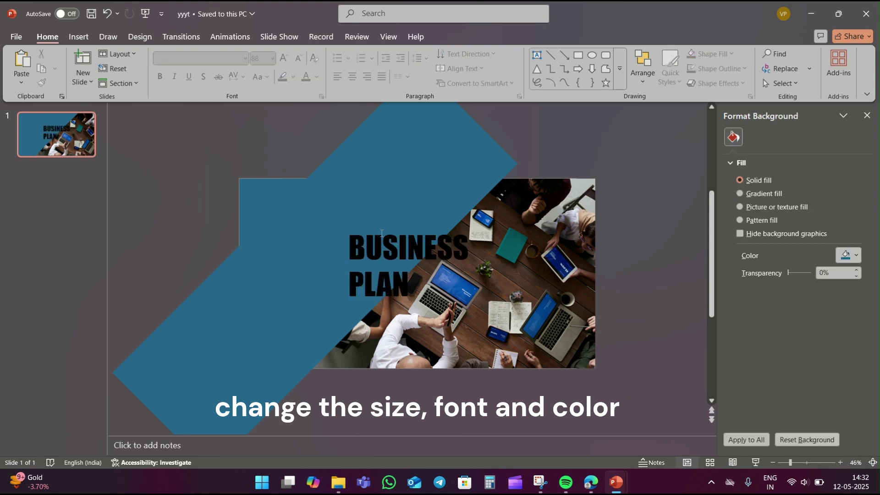
# Colour the title light teal and move it left onto the band
pyautogui.click(382, 247)
pyautogui.hotkey('ctrl', 'a')
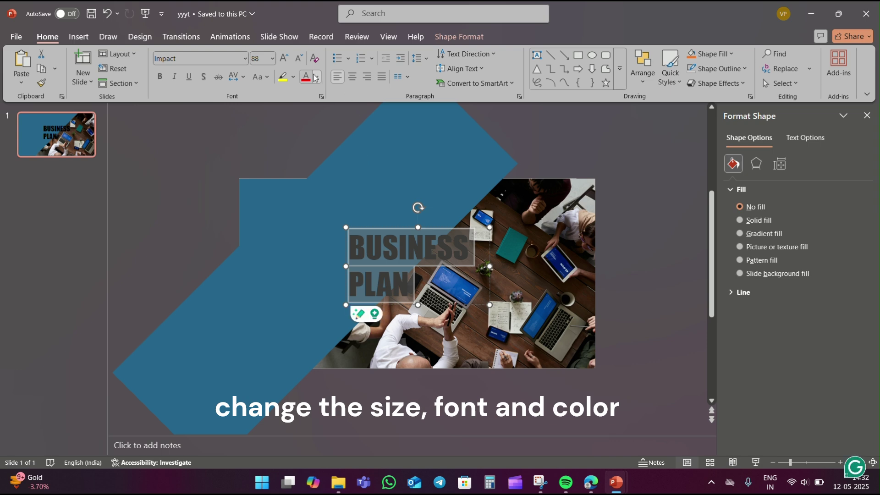
pyautogui.click(316, 78)
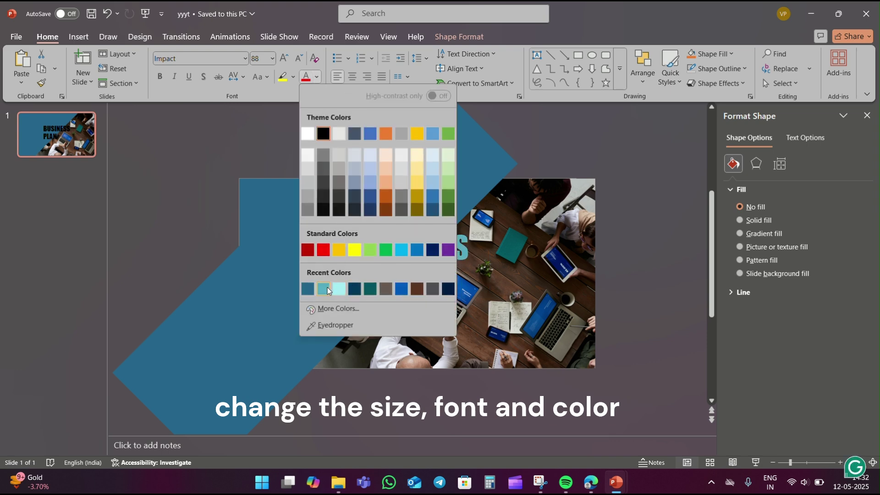
pyautogui.click(412, 290)
pyautogui.moveTo(424, 303); pyautogui.dragTo(352, 296)
pyautogui.click(673, 410)
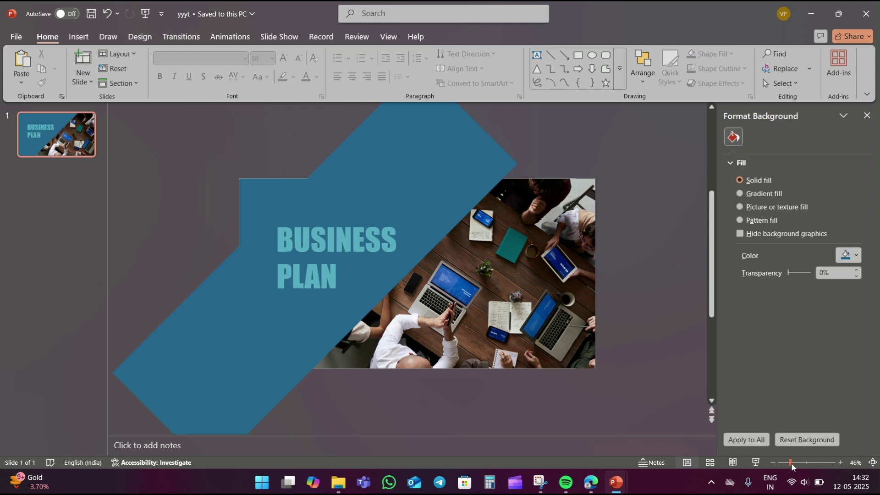
pyautogui.moveTo(791, 463); pyautogui.dragTo(795, 463)
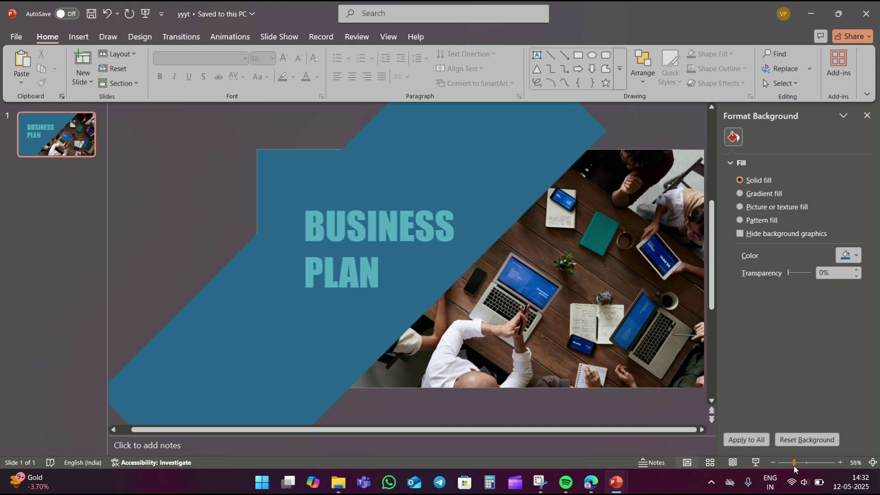
# Duplicate slide 1 and drag the BUSINESS PLAN heading up past the slide's top edge
pyautogui.rightClick(66, 133)
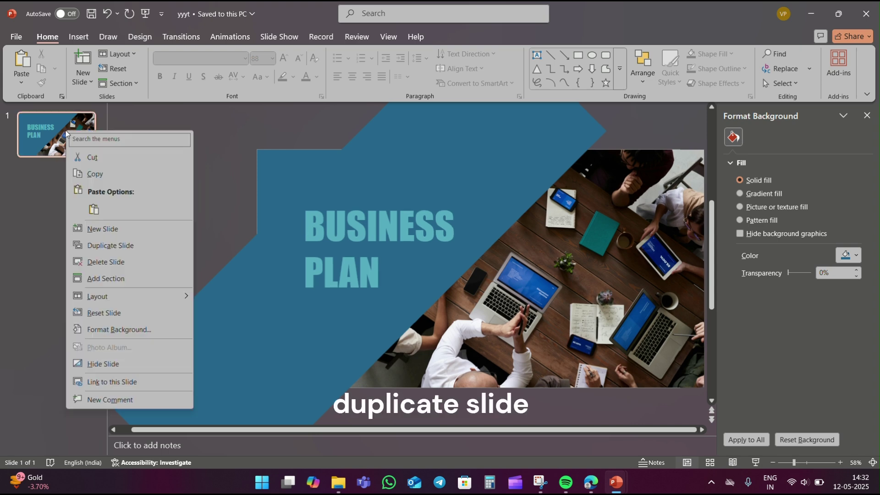
pyautogui.click(99, 246)
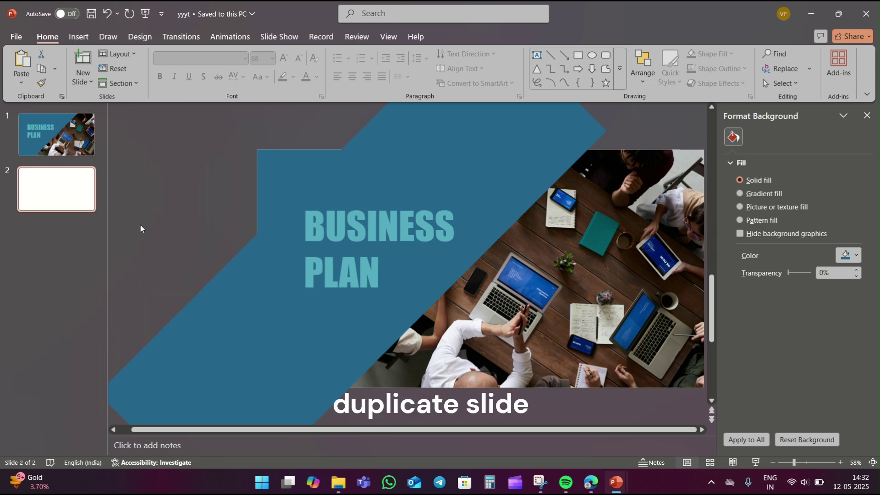
pyautogui.click(348, 221)
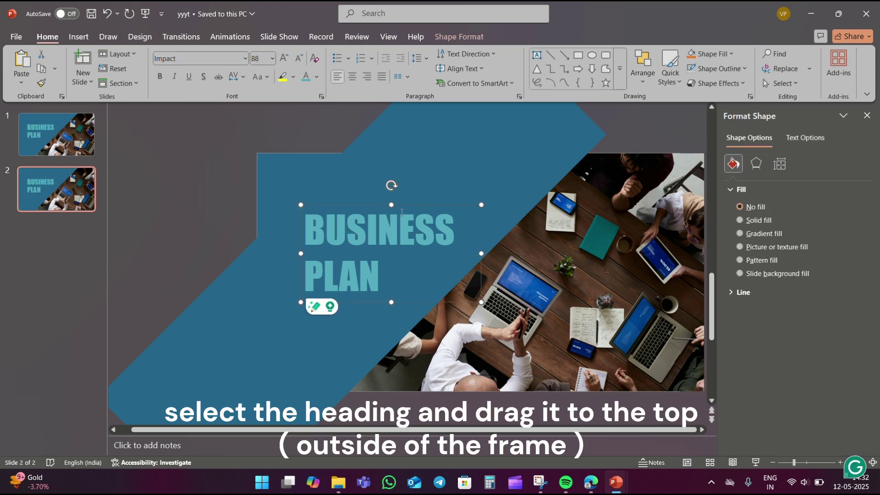
pyautogui.moveTo(391, 183); pyautogui.dragTo(414, 114)
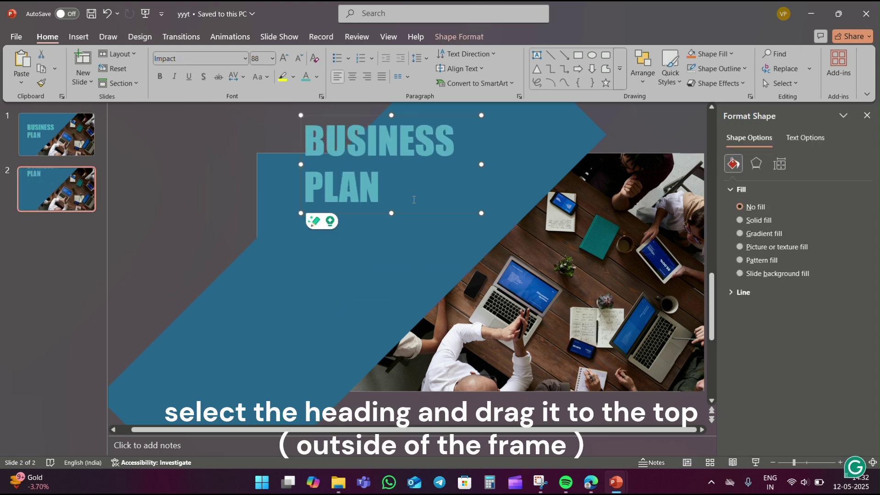
pyautogui.moveTo(412, 213); pyautogui.dragTo(405, 150)
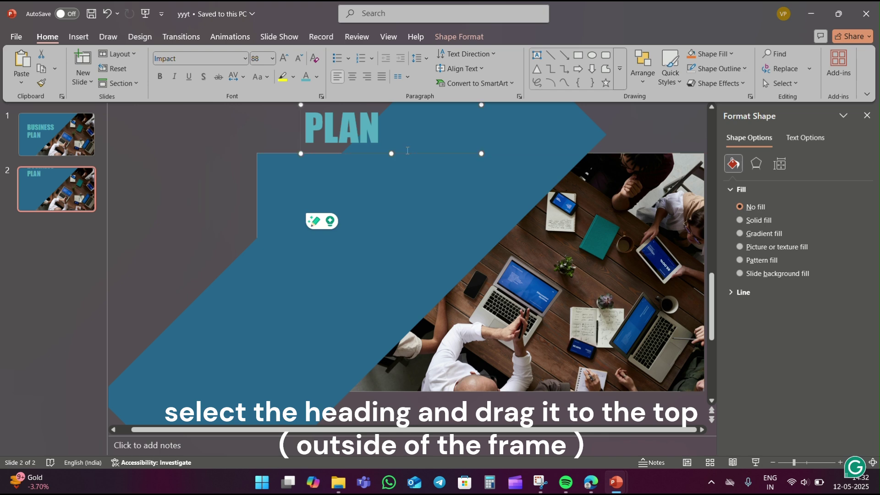
# Rotate the large teal shape to horizontal and resize it into a band across the slide
pyautogui.click(400, 238)
pyautogui.moveTo(277, 190); pyautogui.dragTo(323, 204)
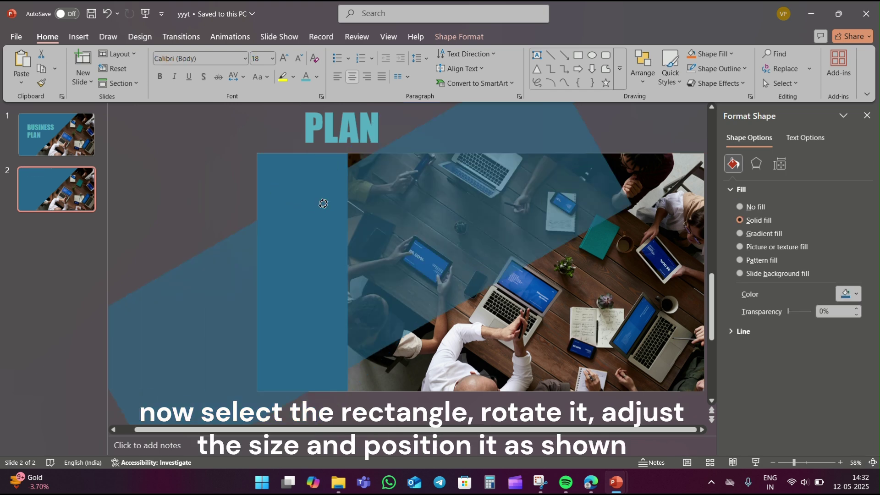
pyautogui.moveTo(348, 243); pyautogui.dragTo(362, 238)
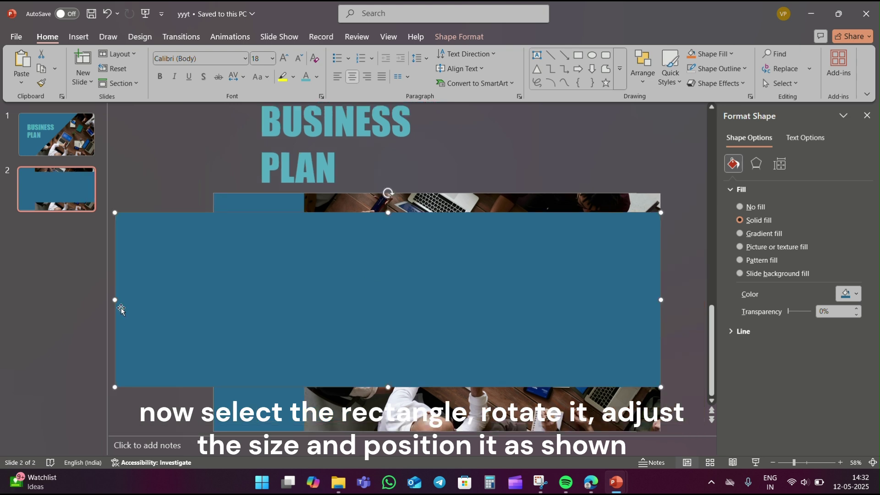
pyautogui.moveTo(113, 212); pyautogui.dragTo(213, 211)
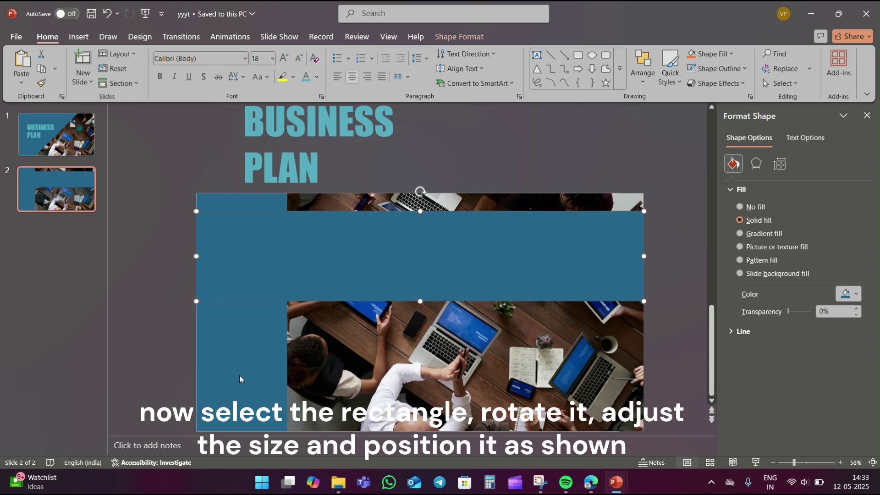
# Change the slide background to solid white
pyautogui.click(239, 379)
pyautogui.click(848, 255)
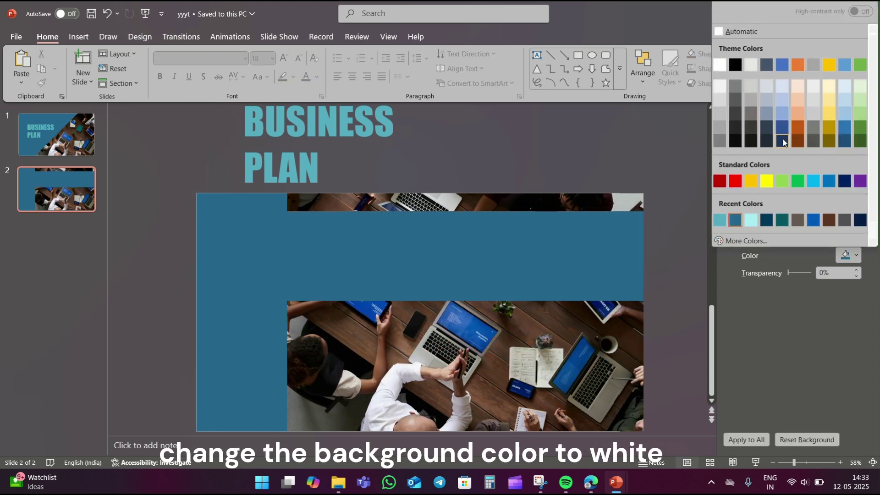
pyautogui.click(726, 70)
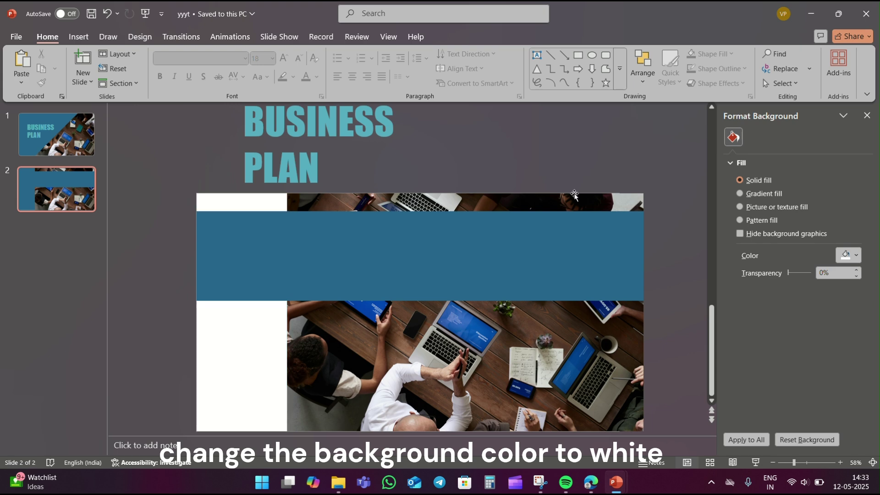
pyautogui.click(421, 374)
# Resize the photo from its top corners to fit the lower-right area beneath the band
pyautogui.moveTo(288, 194); pyautogui.dragTo(393, 285)
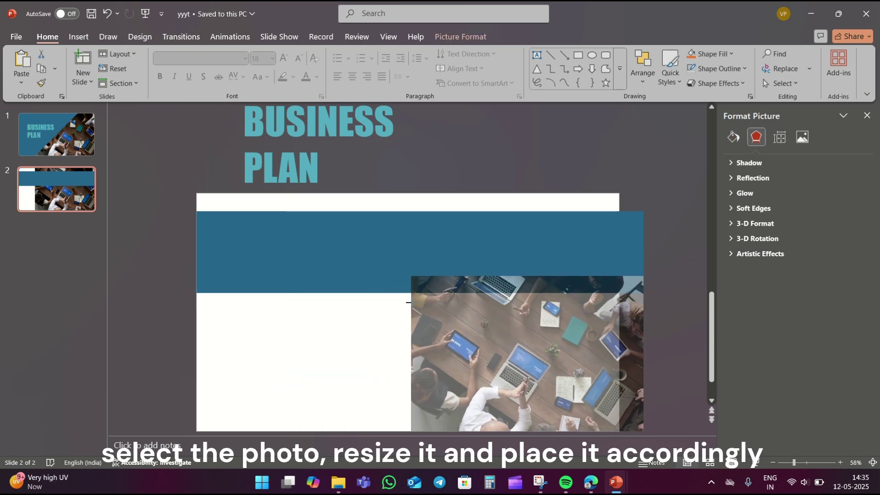
pyautogui.moveTo(393, 285); pyautogui.dragTo(407, 273)
pyautogui.moveTo(645, 275); pyautogui.dragTo(617, 296)
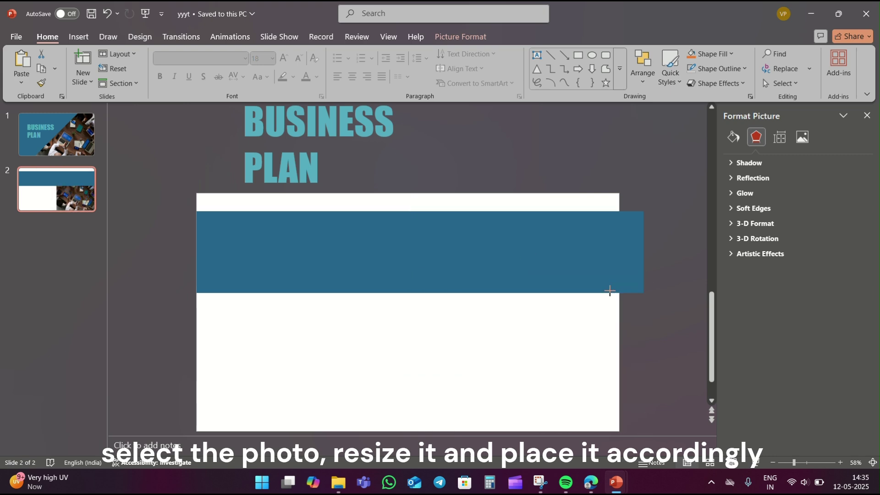
pyautogui.moveTo(662, 324); pyautogui.dragTo(664, 324)
pyautogui.click(664, 325)
pyautogui.click(593, 262)
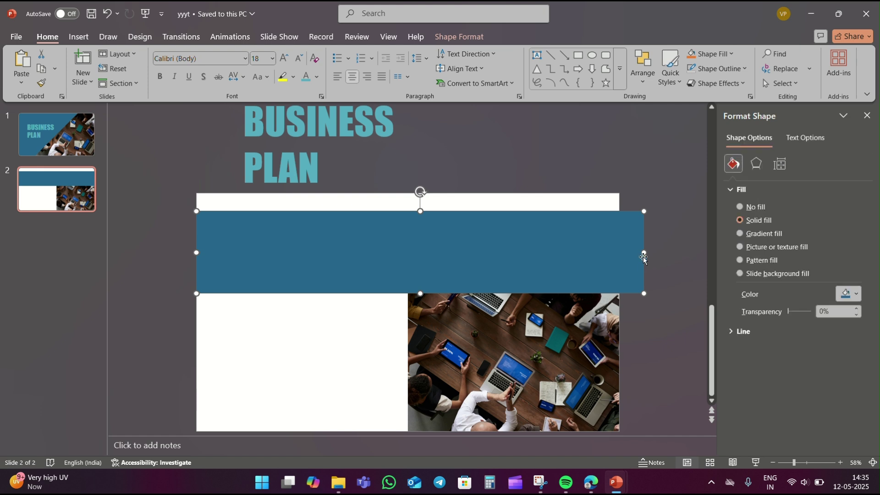
# Trim the teal band to the slide's right edge and add a 'KEY AREAS OF BUSINESS' text box
pyautogui.moveTo(643, 257); pyautogui.dragTo(622, 253)
pyautogui.click(643, 219)
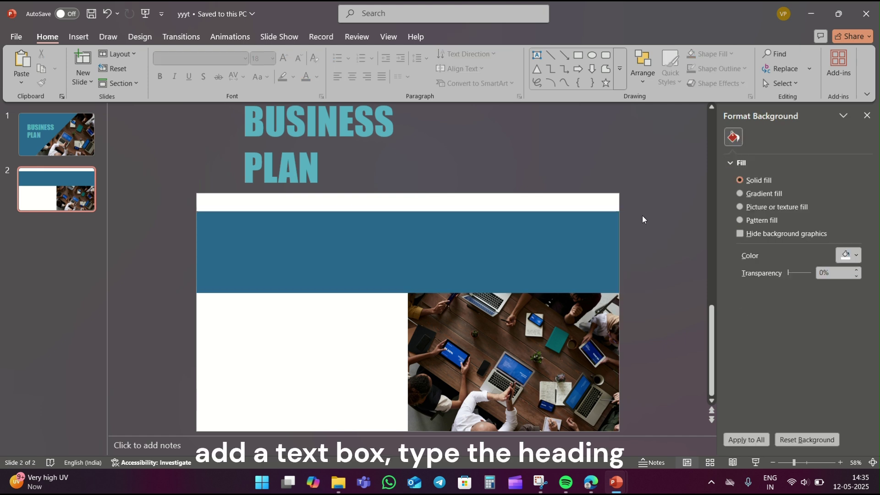
pyautogui.click(537, 55)
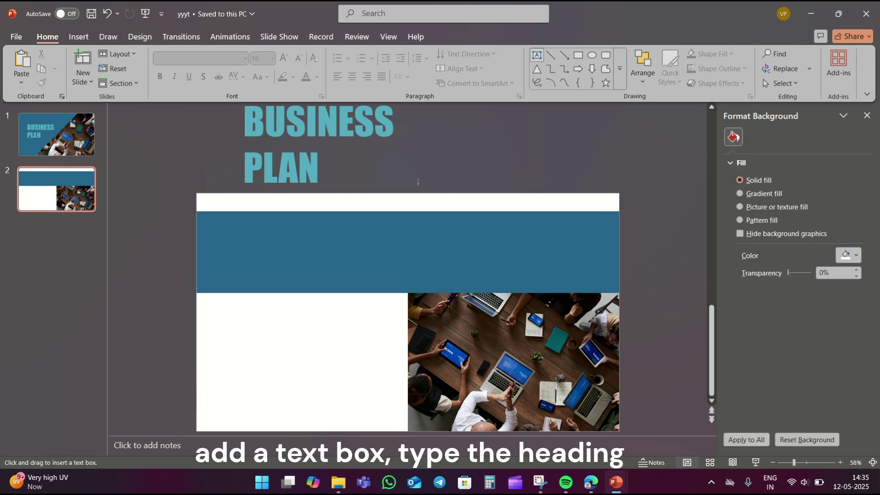
pyautogui.moveTo(293, 242); pyautogui.dragTo(421, 272)
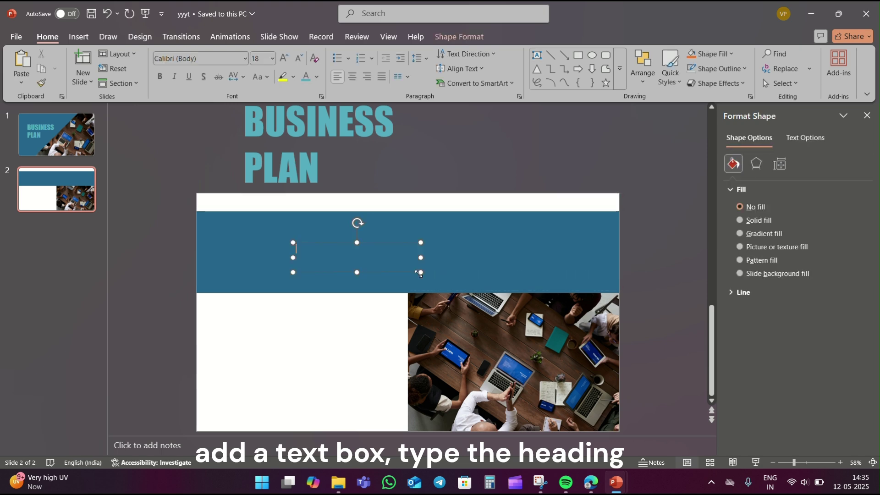
pyautogui.write('KEY AREAS')
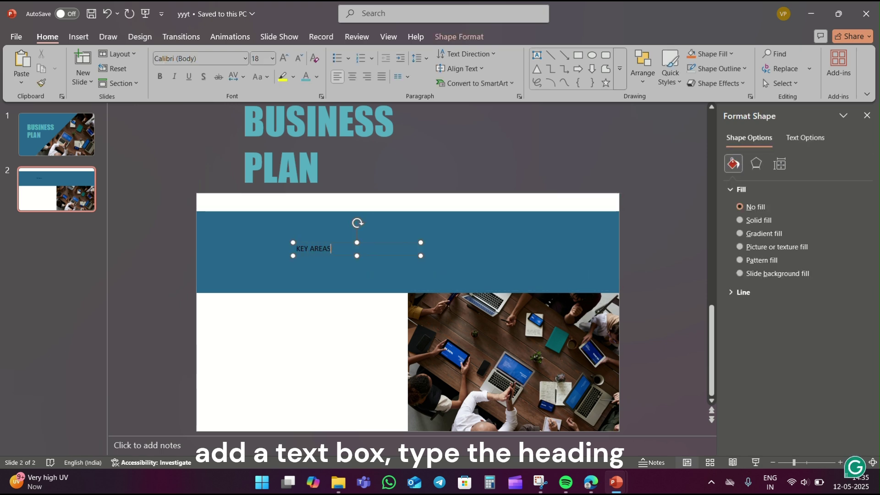
pyautogui.write(' OF BUSN')
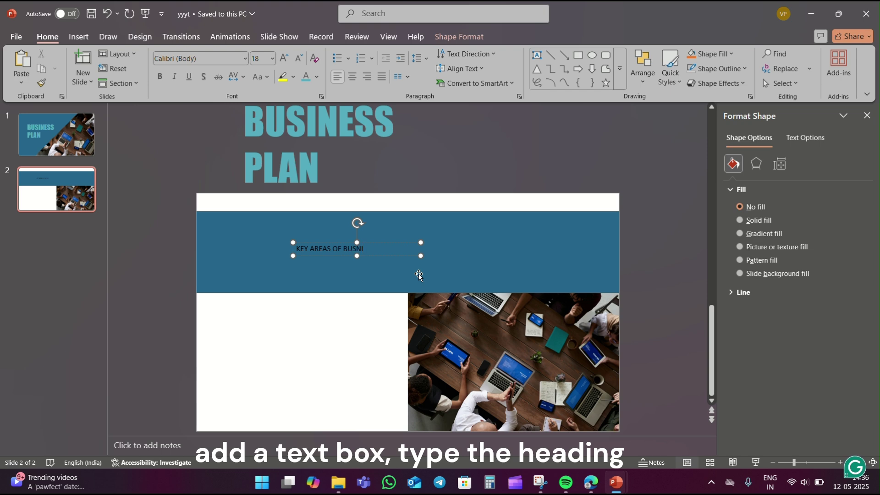
pyautogui.press('BackSpace')
pyautogui.press('BackSpace')
pyautogui.write('INESS')
# Format the heading text as 40 pt Impact
pyautogui.hotkey('ctrl', 'a')
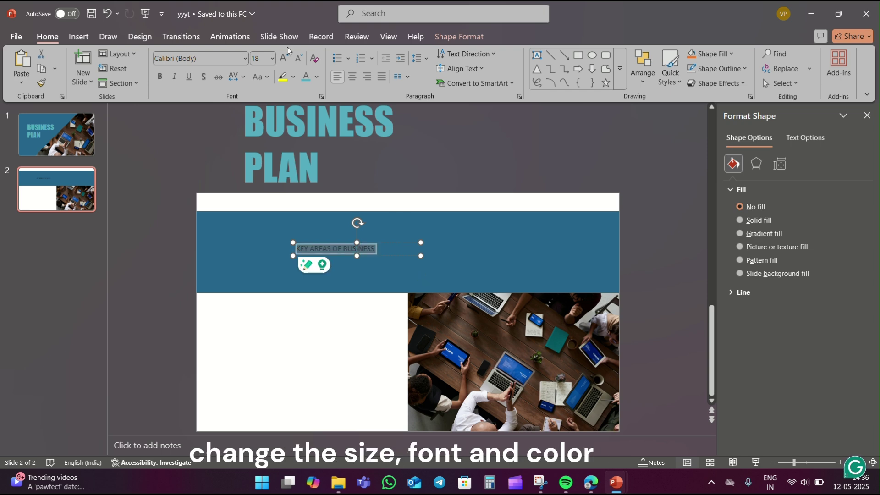
pyautogui.click(255, 58)
pyautogui.write('40')
pyautogui.click(184, 59)
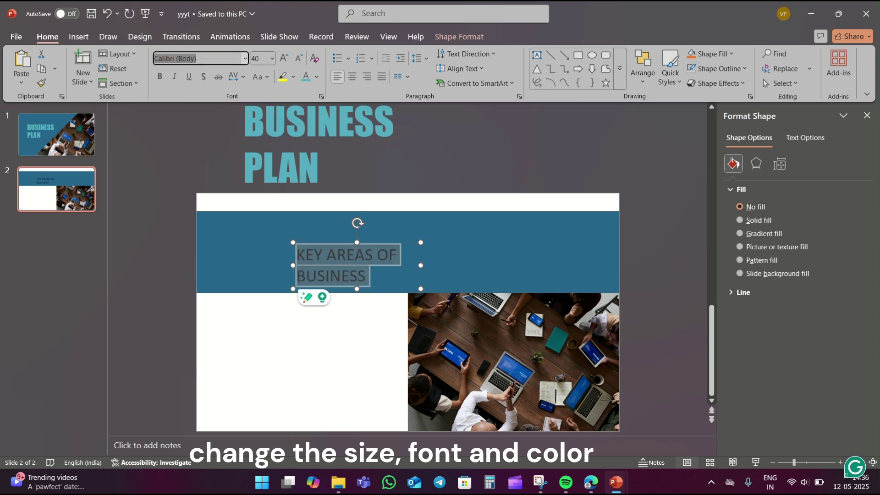
pyautogui.write('Impact')
pyautogui.click(209, 123)
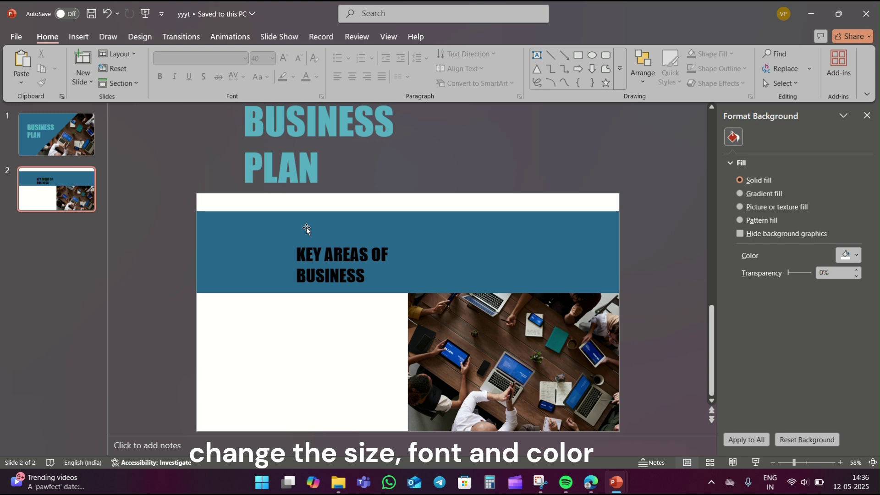
# Widen the heading box to fit one line and move it to the band's left
pyautogui.click(333, 255)
pyautogui.hotkey('ctrl', 'a')
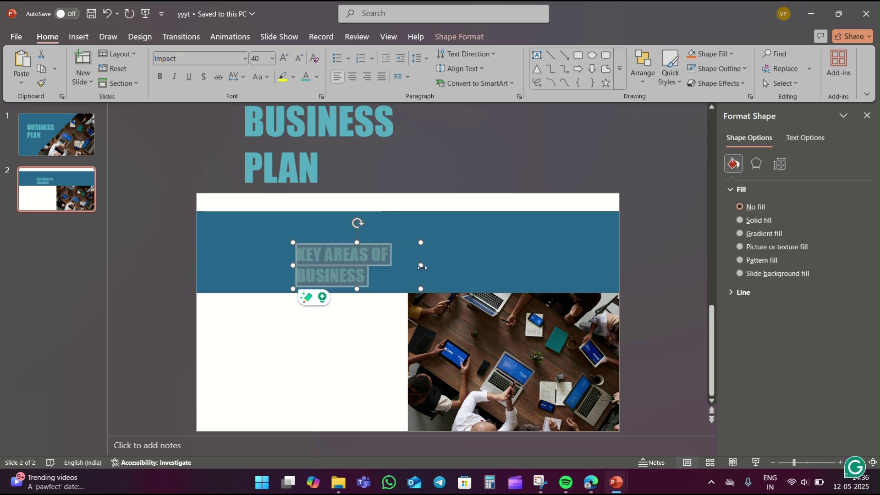
pyautogui.moveTo(423, 268); pyautogui.dragTo(490, 267)
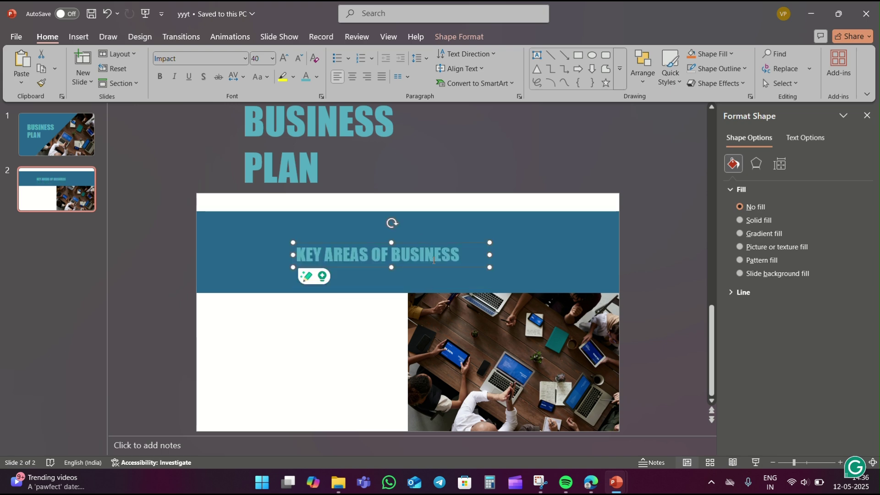
pyautogui.moveTo(435, 268); pyautogui.dragTo(367, 265)
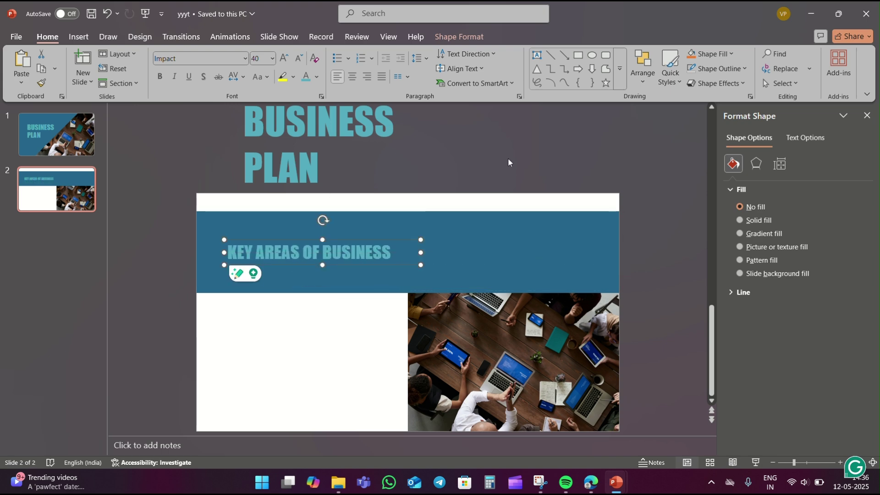
pyautogui.click(534, 146)
# Draw a small circle on the teal band sized 2.05 × 2.05 cm
pyautogui.click(591, 56)
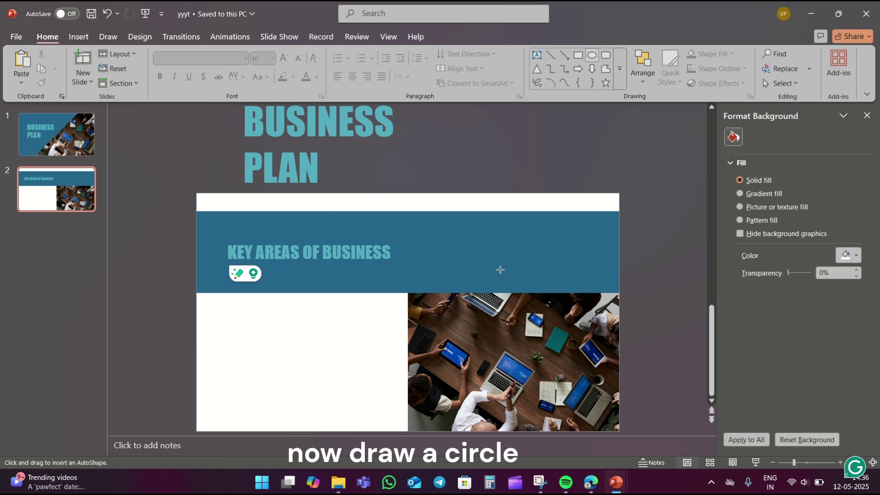
pyautogui.moveTo(448, 231); pyautogui.dragTo(473, 256)
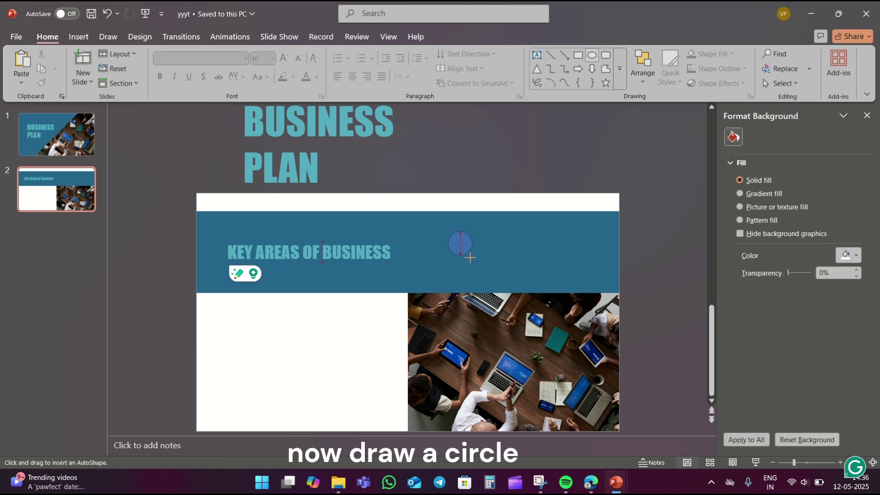
pyautogui.click(769, 58)
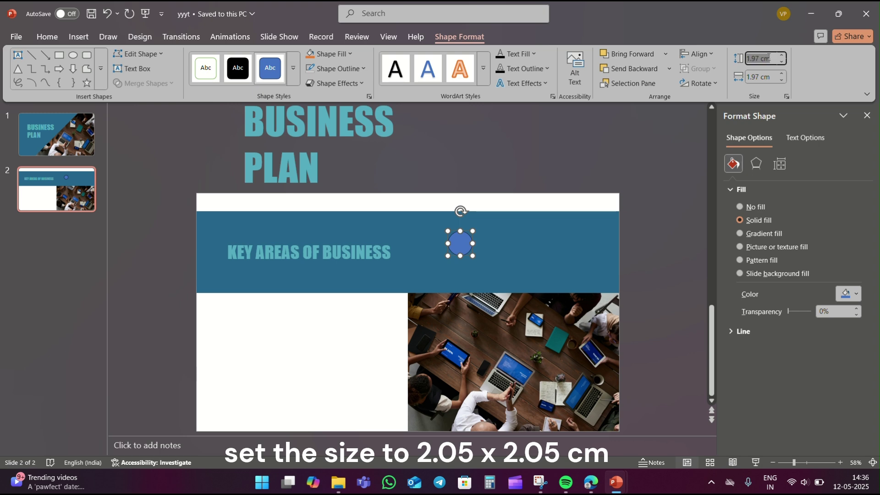
pyautogui.write('2.05')
pyautogui.click(761, 78)
pyautogui.write('2')
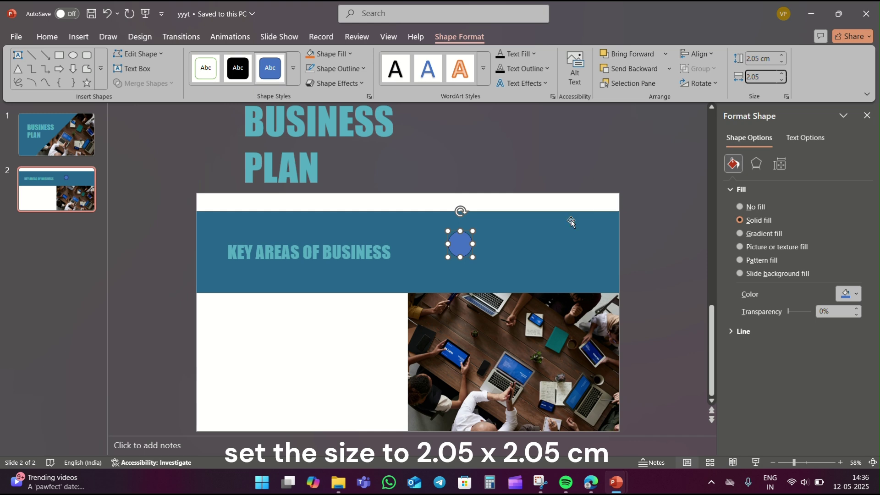
pyautogui.click(549, 236)
pyautogui.click(463, 249)
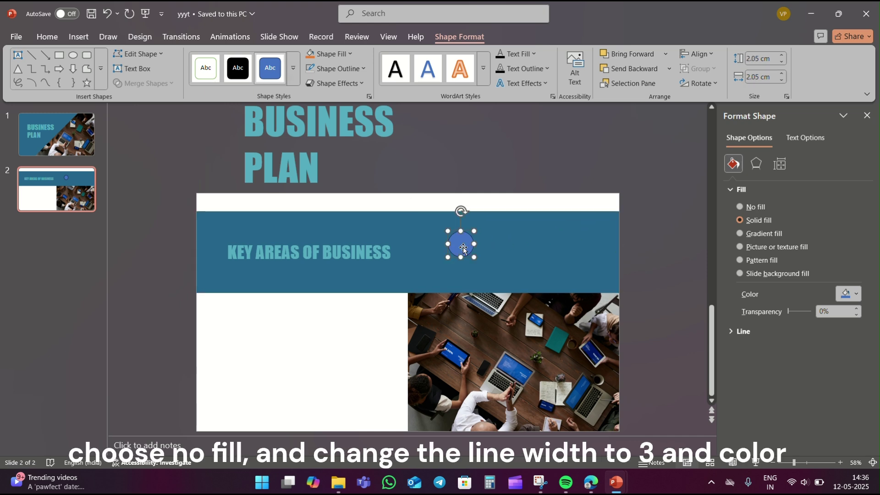
# Give the circle no fill and a 3 pt white outline, nudging it slightly down-left
pyautogui.click(755, 207)
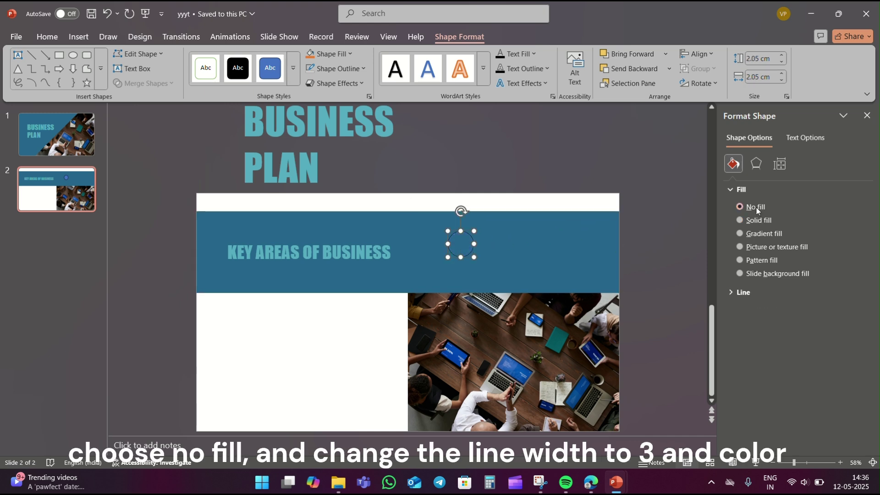
pyautogui.click(743, 292)
pyautogui.click(819, 390)
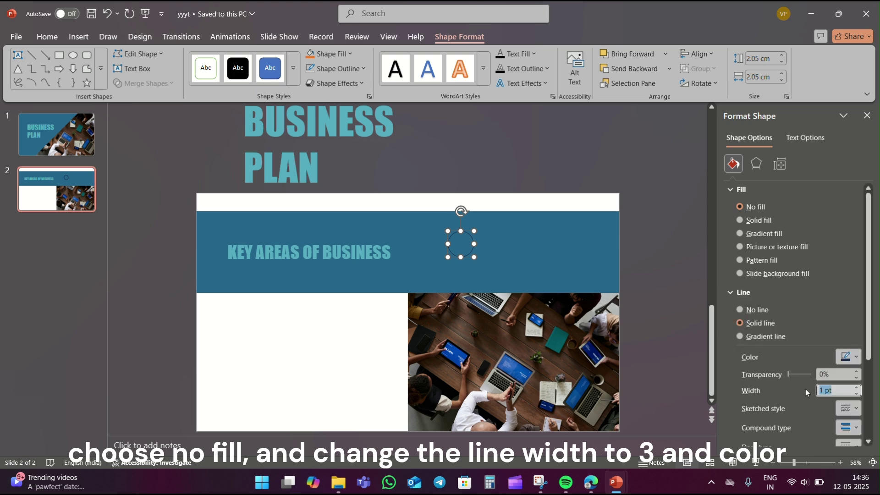
pyautogui.write('3')
pyautogui.click(849, 357)
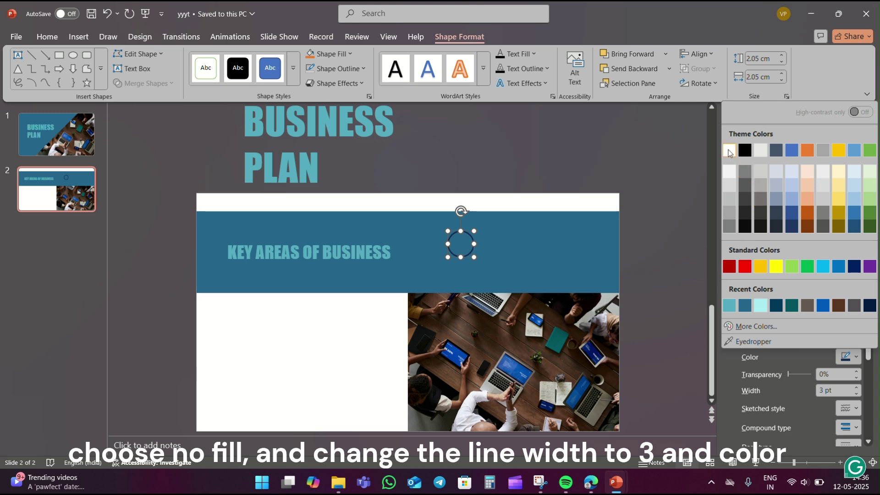
pyautogui.click(729, 150)
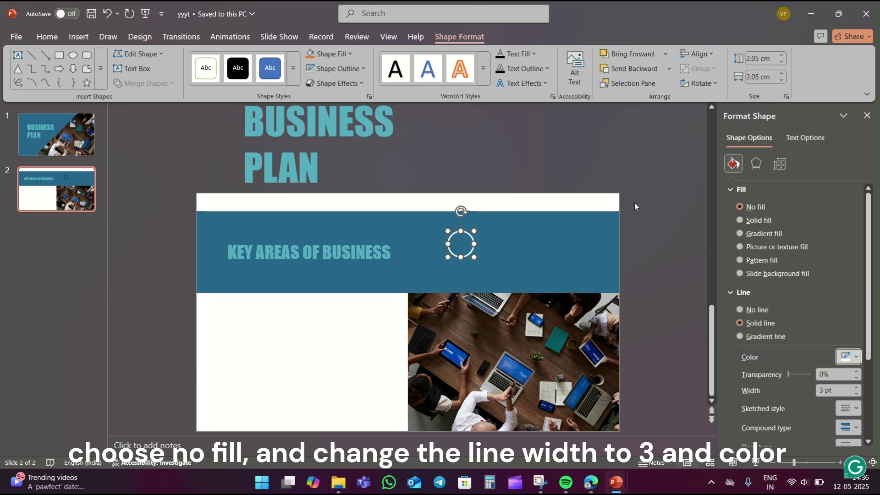
pyautogui.click(637, 238)
pyautogui.moveTo(466, 256); pyautogui.dragTo(461, 264)
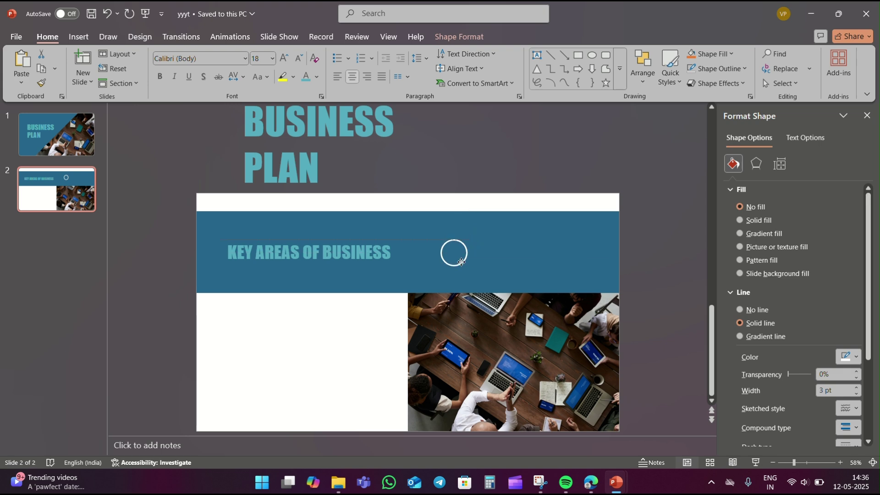
# Duplicate the outline circle into four copies and drag them into a row on the teal band
pyautogui.moveTo(462, 264); pyautogui.dragTo(502, 260)
pyautogui.hotkey('ctrl', 'd')
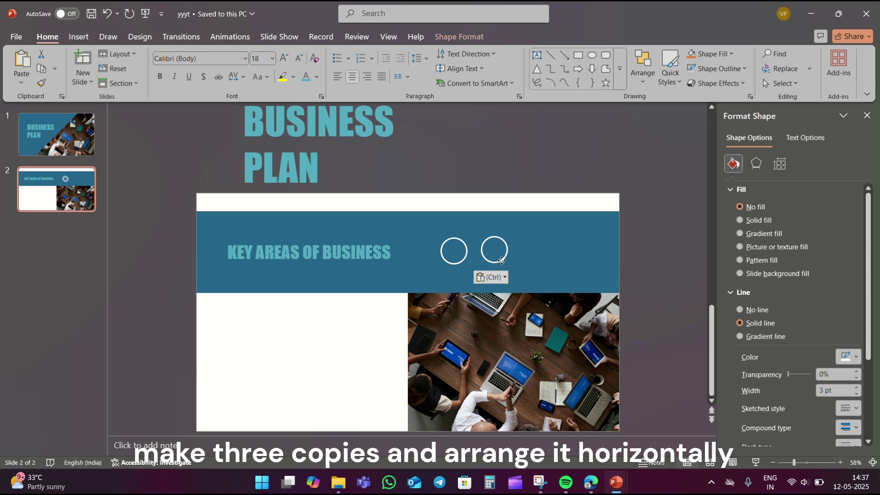
pyautogui.hotkey('ctrl', 'd')
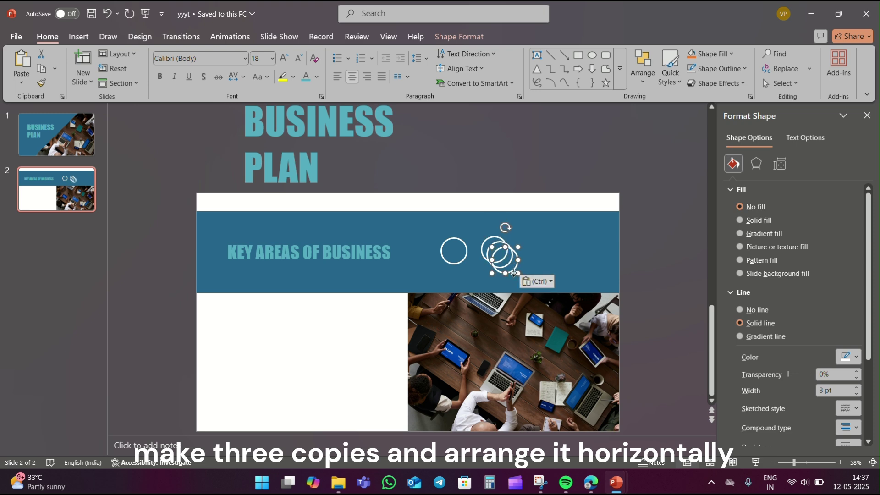
pyautogui.moveTo(513, 273); pyautogui.dragTo(586, 265)
pyautogui.click(508, 262)
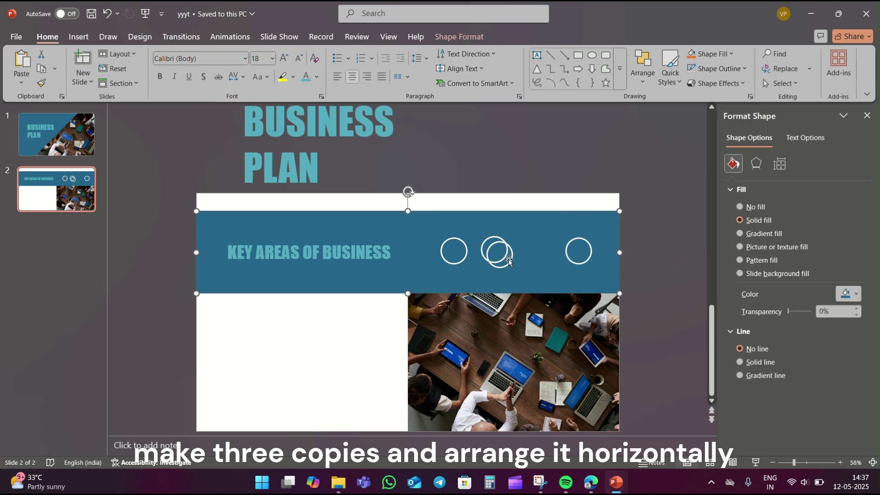
pyautogui.click(510, 260)
pyautogui.moveTo(511, 260)
pyautogui.mouseDown()
pyautogui.moveTo(553, 254)
pyautogui.moveTo(503, 258)
pyautogui.mouseUp()
pyautogui.click(504, 256)
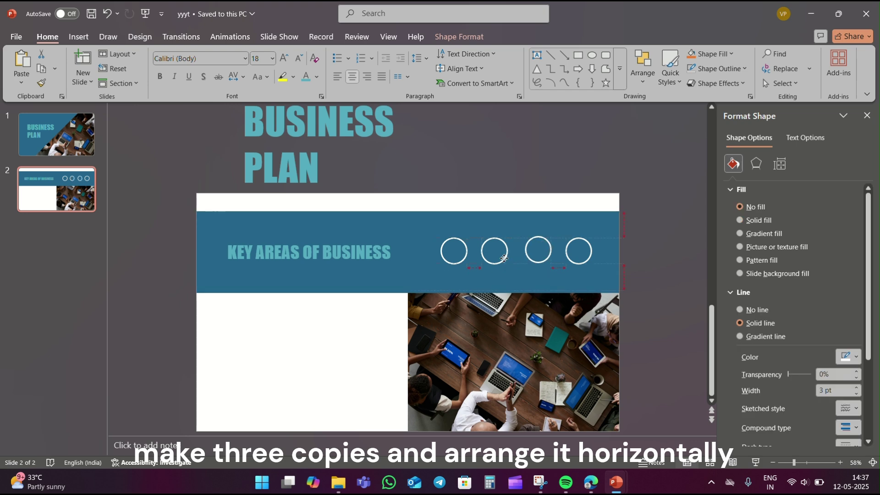
# Select all four circles and distribute them horizontally with Shape Format > Align
pyautogui.click(467, 251)
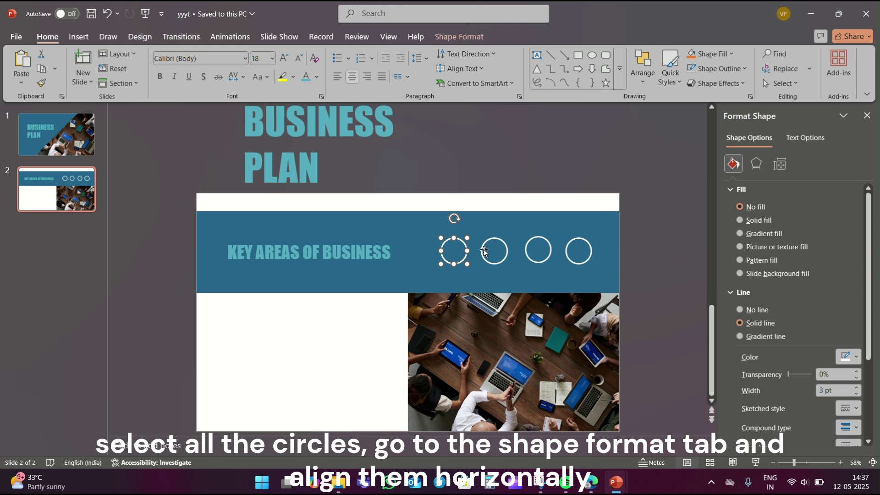
pyautogui.keyDown('shift'); pyautogui.click(508, 255); pyautogui.keyUp('shift')
pyautogui.keyDown('shift'); pyautogui.click(507, 252); pyautogui.keyUp('shift')
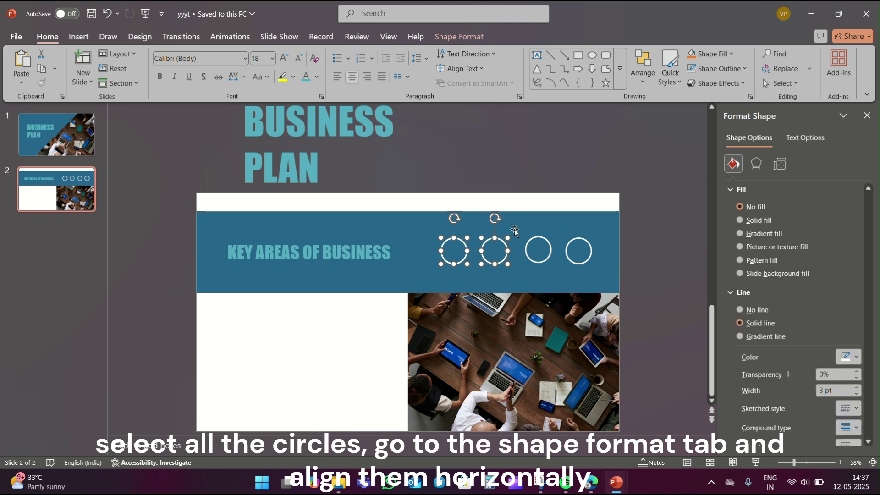
pyautogui.keyDown('shift'); pyautogui.click(552, 250); pyautogui.keyUp('shift')
pyautogui.keyDown('shift'); pyautogui.click(567, 246); pyautogui.keyUp('shift')
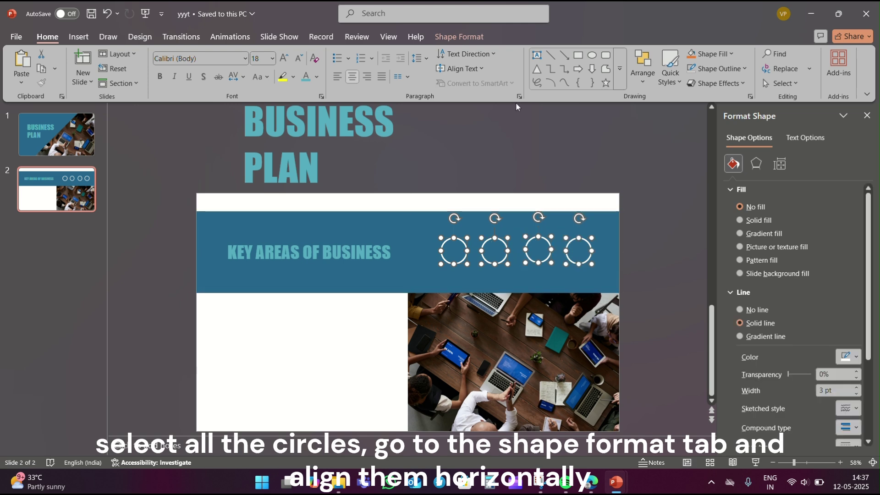
pyautogui.click(479, 43)
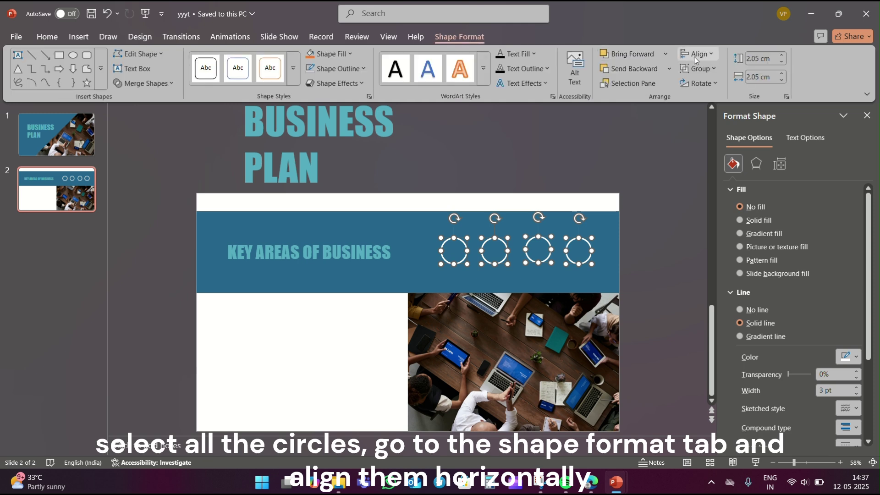
pyautogui.click(698, 53)
pyautogui.click(706, 172)
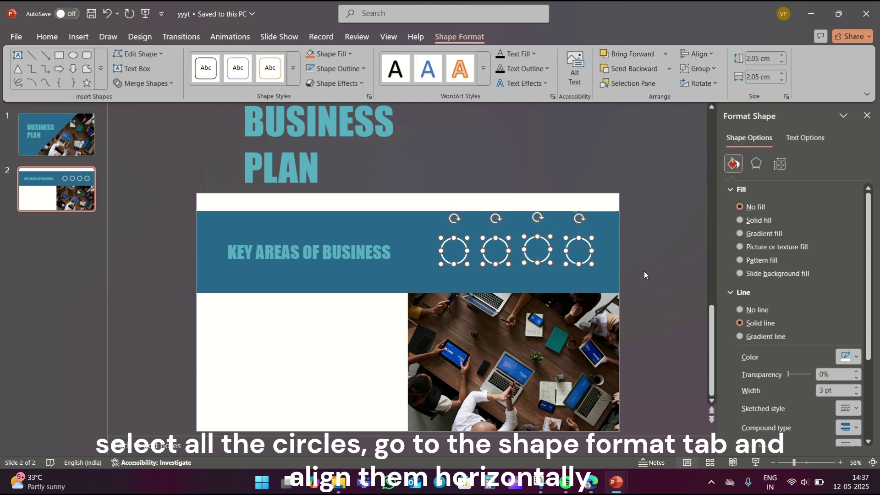
pyautogui.click(660, 244)
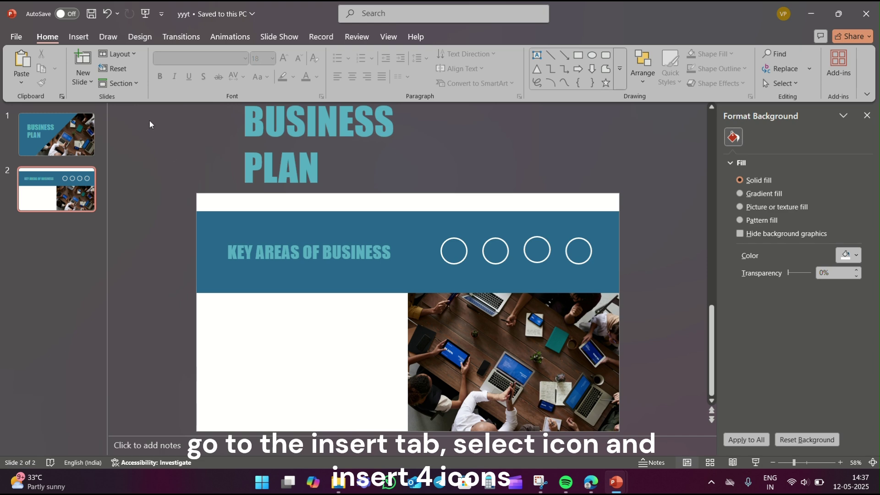
# Open the Insert > Icons library and pick the person icon
pyautogui.click(78, 45)
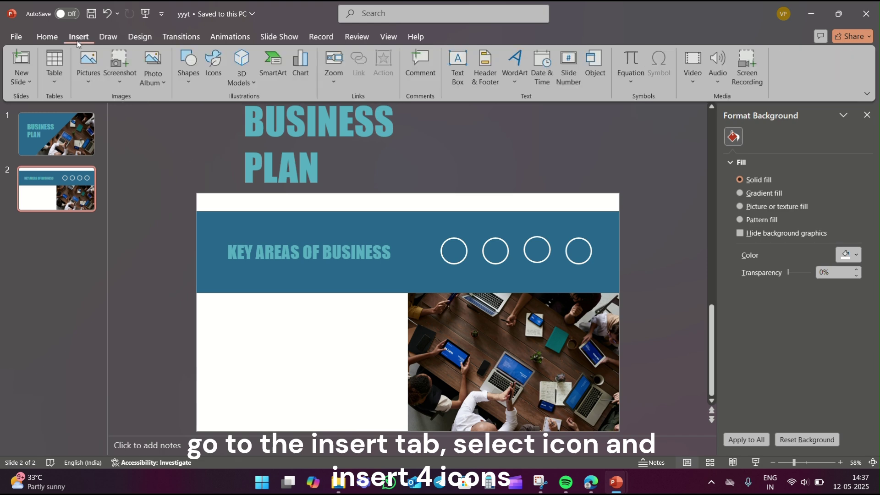
pyautogui.click(212, 69)
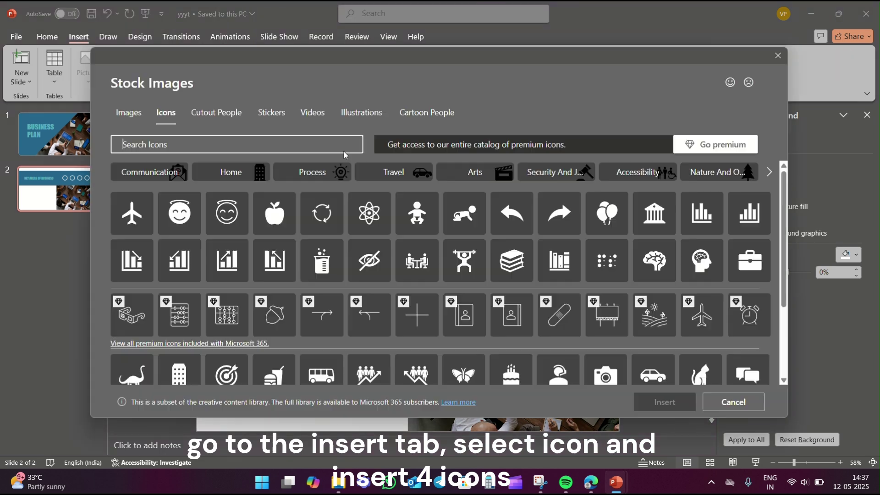
pyautogui.scroll(-2, 565, 286)
pyautogui.scroll(-3, 565, 286)
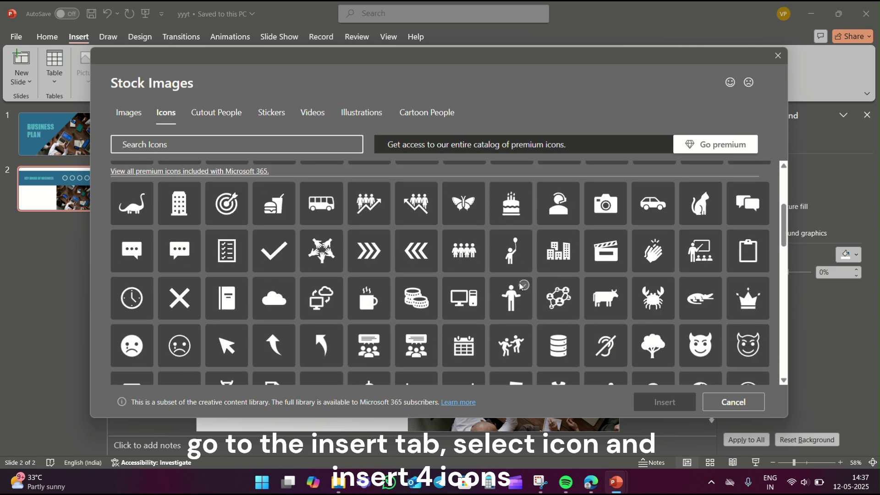
pyautogui.click(565, 286)
pyautogui.scroll(-5, 520, 286)
pyautogui.scroll(3, 520, 286)
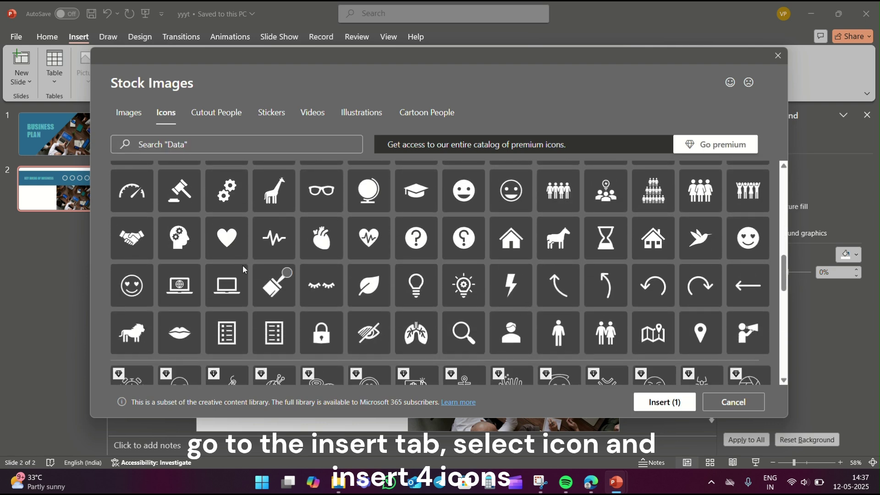
# Add the laptop, piggy-bank and robot icons and insert all four
pyautogui.click(180, 285)
pyautogui.scroll(-5, 531, 270)
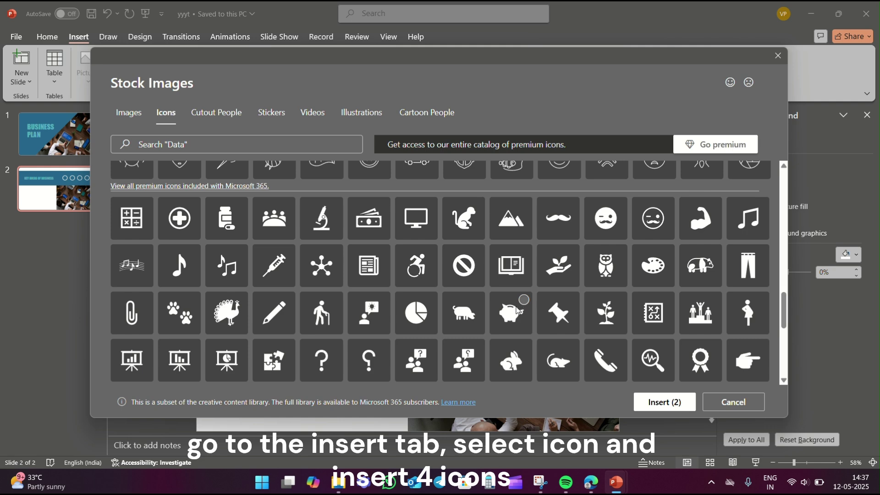
pyautogui.click(511, 312)
pyautogui.scroll(-1, 219, 310)
pyautogui.scroll(-2, 219, 311)
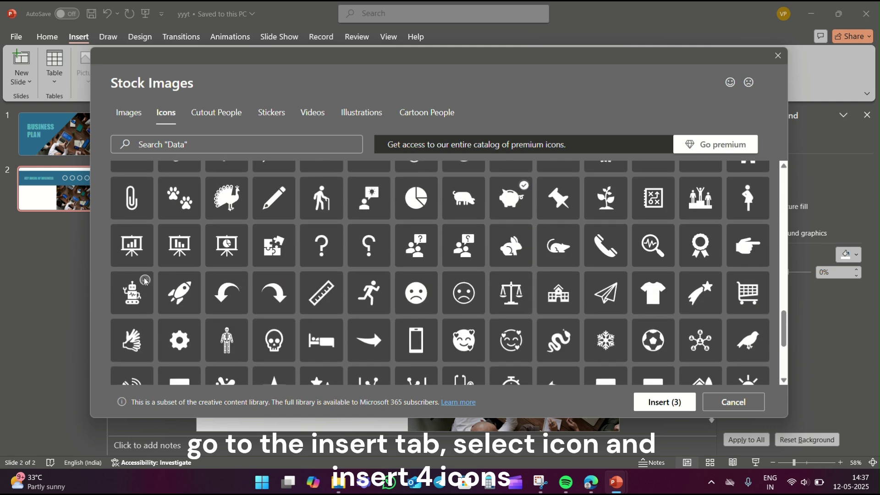
pyautogui.click(132, 294)
pyautogui.click(668, 402)
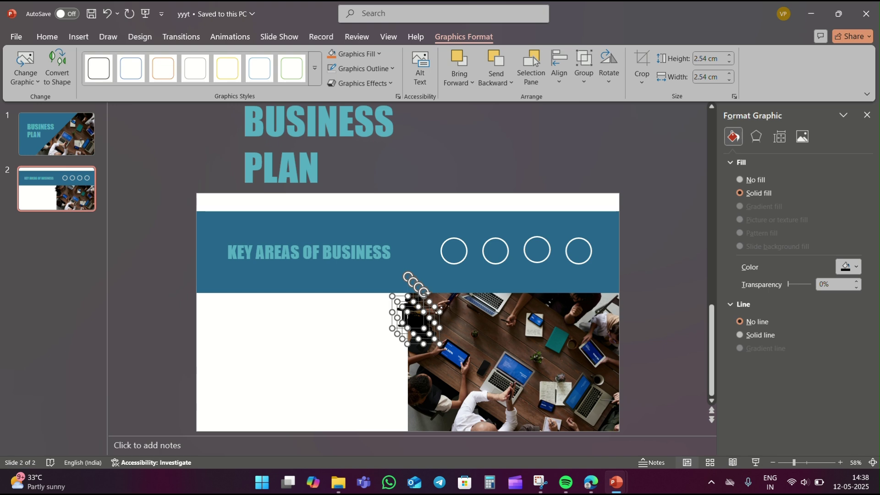
# Move the stacked icons left of the photo and resize them to 1.23 × 1.23 cm
pyautogui.moveTo(439, 310); pyautogui.dragTo(339, 329)
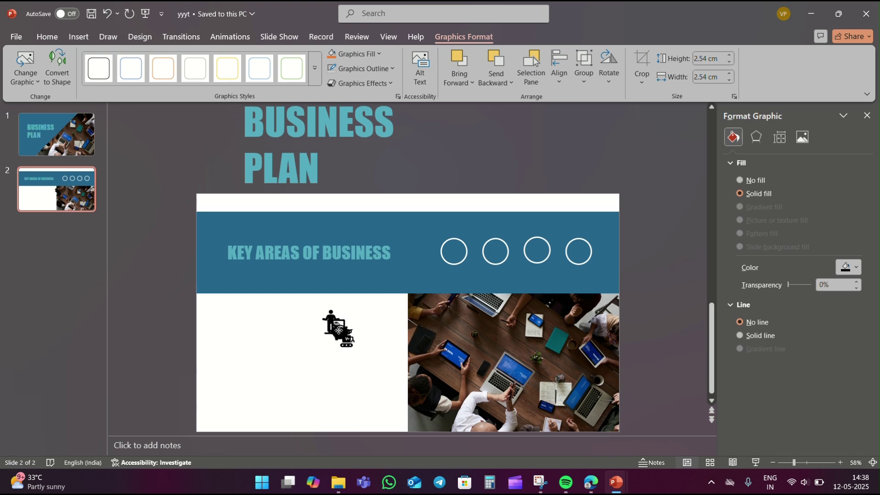
pyautogui.write('2')
pyautogui.press('Return')
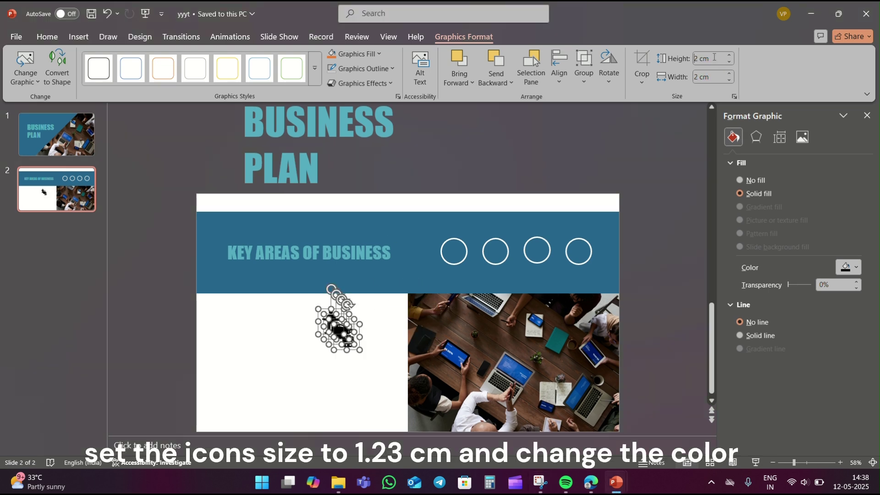
pyautogui.write('1.23')
pyautogui.click(716, 75)
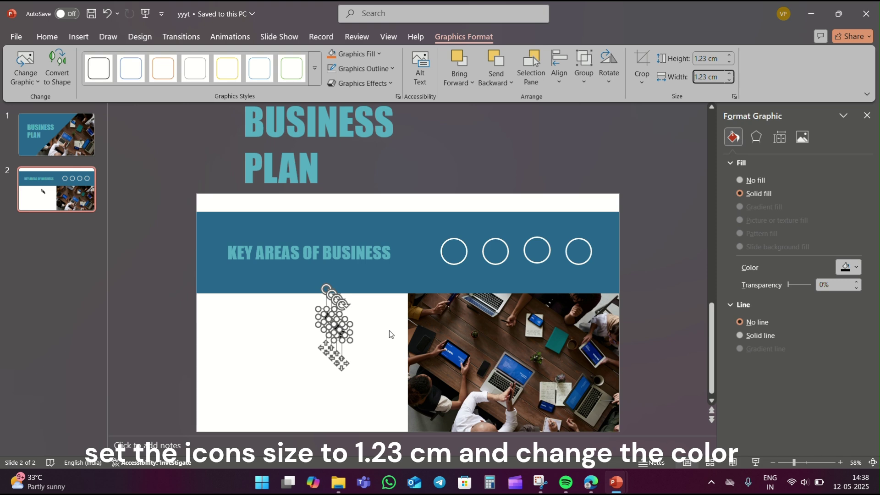
# Move the icons up beside the title and fill them white
pyautogui.moveTo(345, 364); pyautogui.dragTo(415, 300)
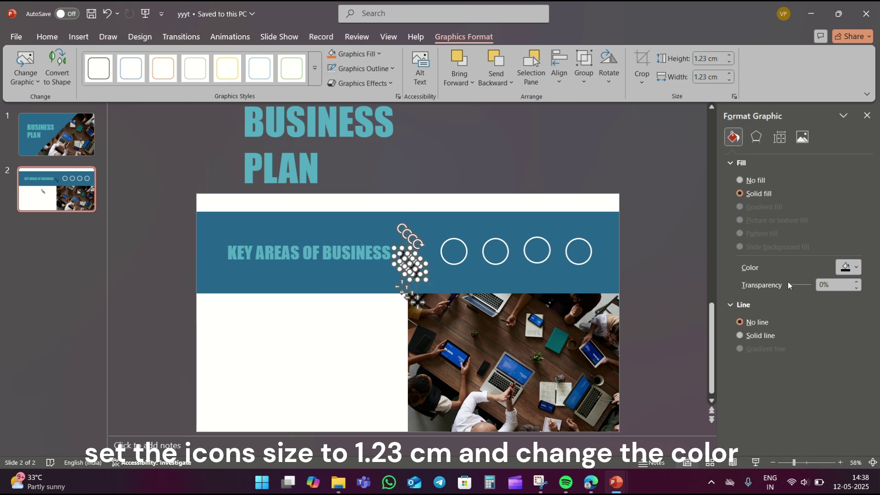
pyautogui.click(849, 267)
pyautogui.click(730, 59)
pyautogui.click(400, 303)
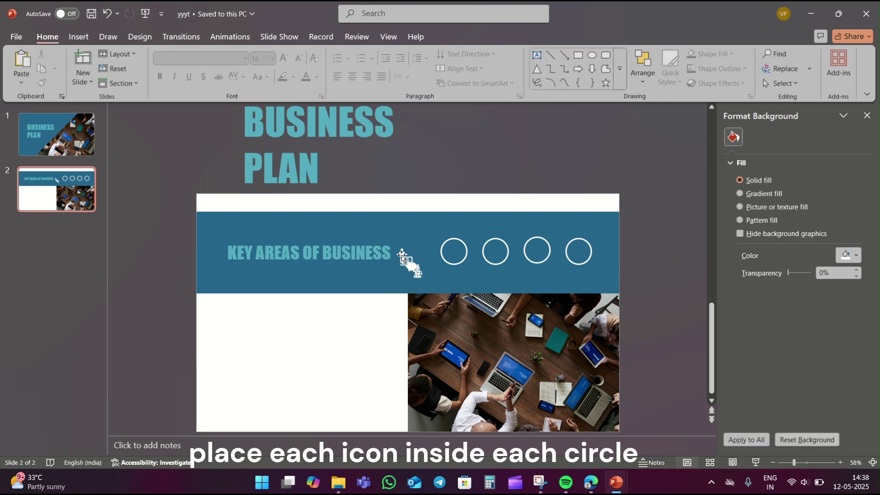
# Place the person, piggy-bank, laptop and robot icons into the four circles
pyautogui.moveTo(402, 255); pyautogui.dragTo(453, 249)
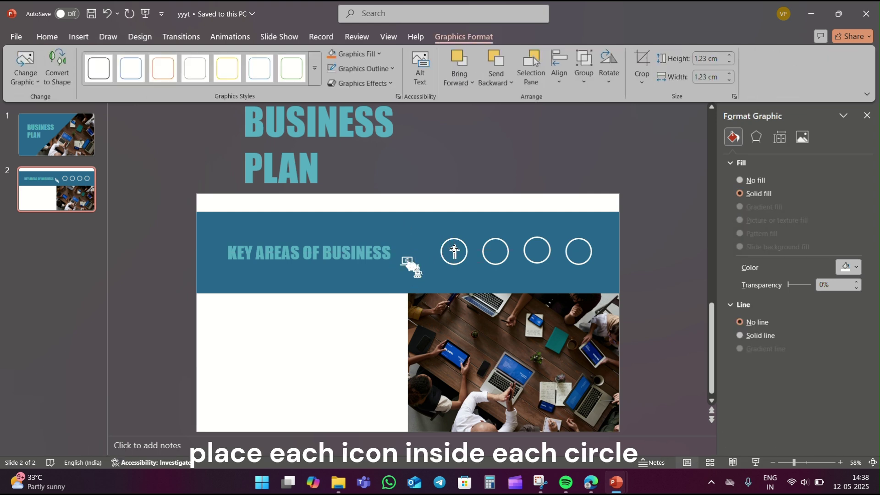
pyautogui.moveTo(454, 248); pyautogui.dragTo(496, 251)
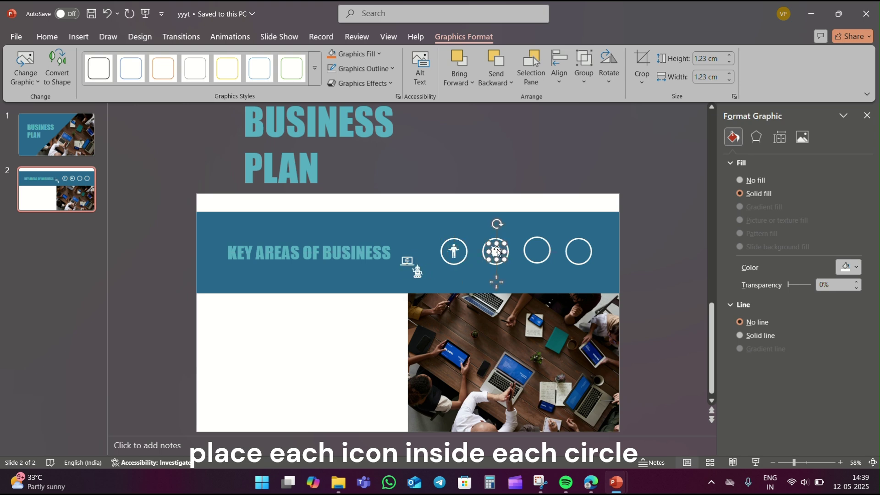
pyautogui.click(409, 262)
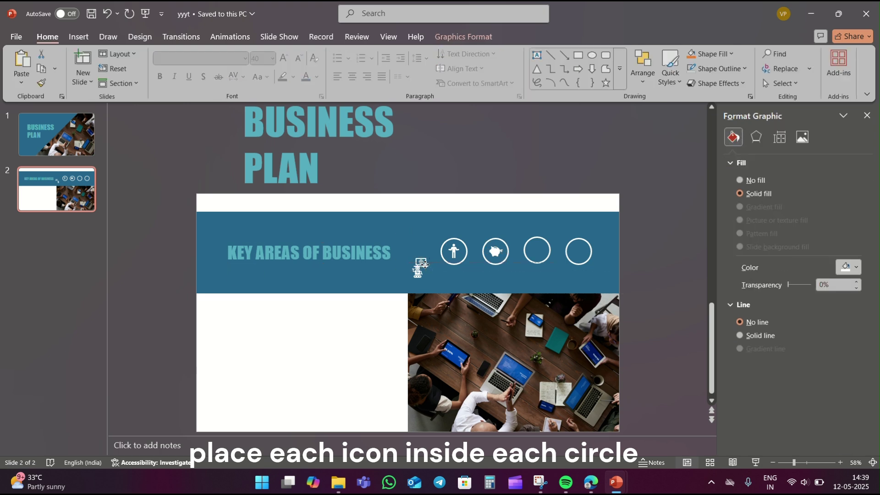
pyautogui.moveTo(409, 261); pyautogui.dragTo(538, 250)
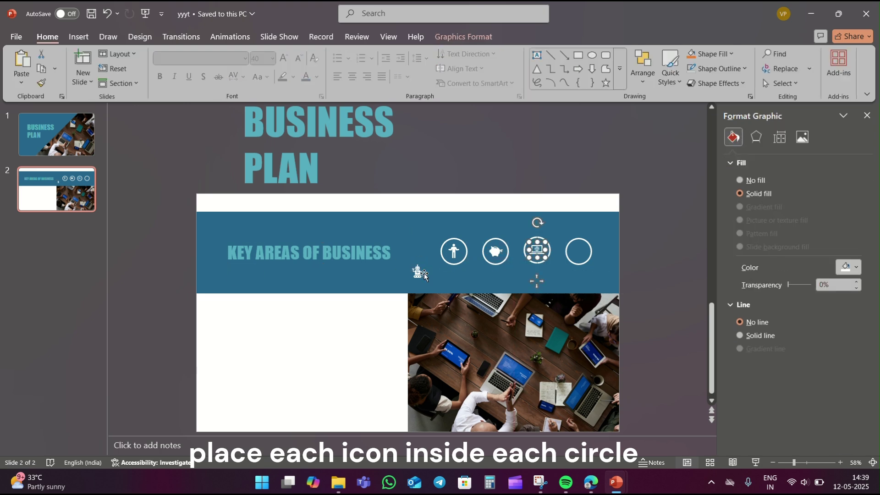
pyautogui.moveTo(417, 272); pyautogui.dragTo(580, 254)
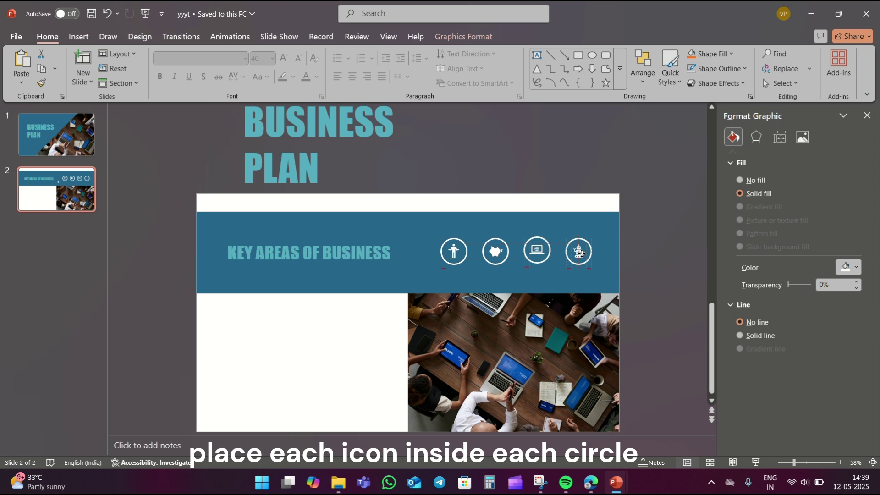
# Copy and paste the four icons, then recolour the copies dark grey
pyautogui.press('Escape')
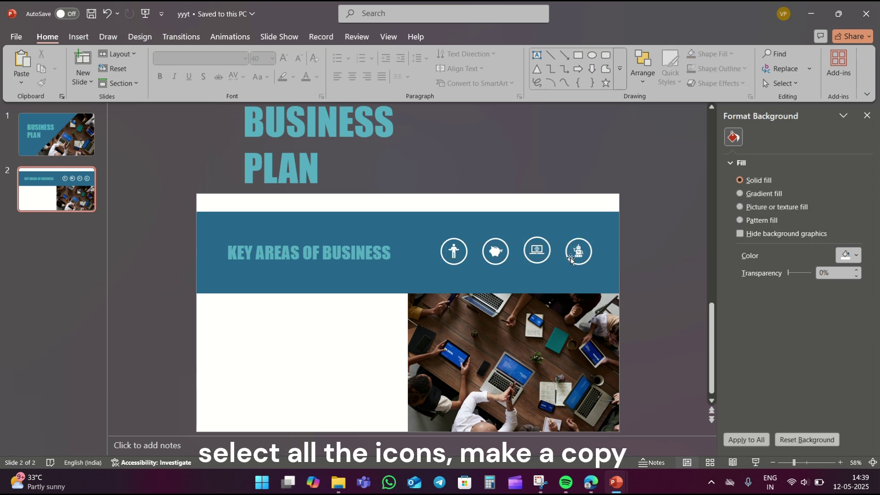
pyautogui.click(578, 253)
pyautogui.keyDown('shift'); pyautogui.click(536, 256); pyautogui.keyUp('shift')
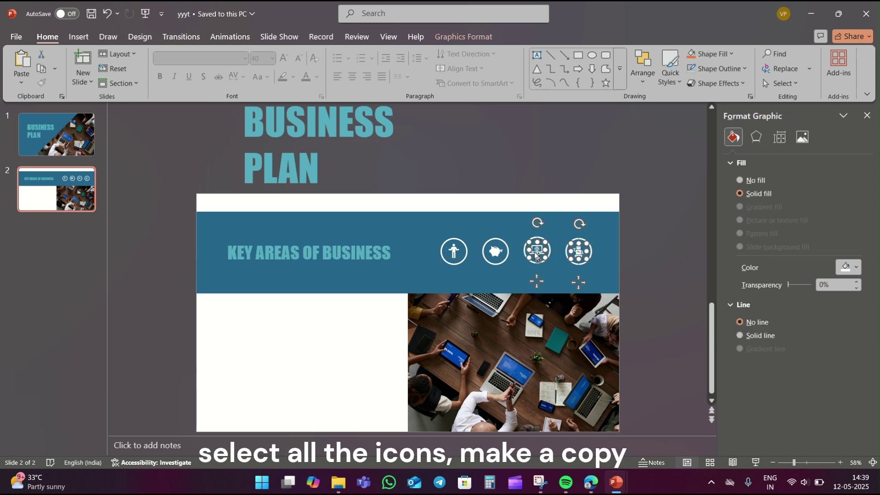
pyautogui.keyDown('shift'); pyautogui.click(495, 256); pyautogui.keyUp('shift')
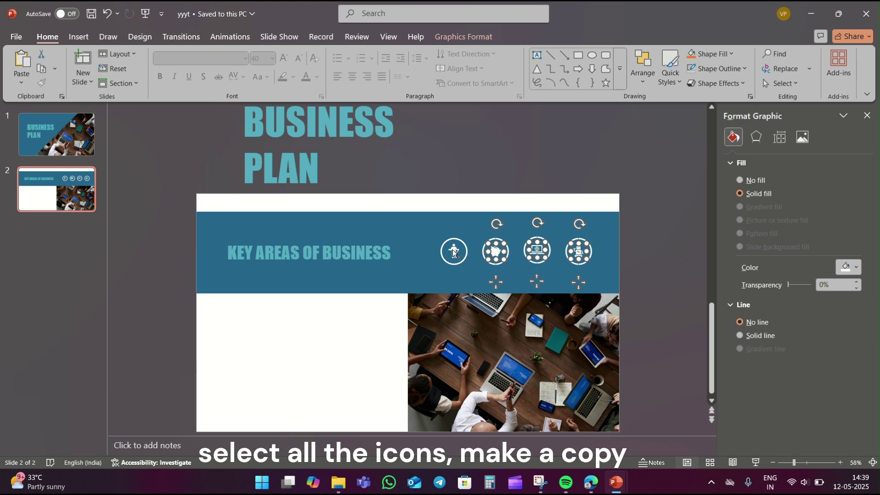
pyautogui.keyDown('shift'); pyautogui.click(454, 253); pyautogui.keyUp('shift')
pyautogui.hotkey('ctrl', 'c')
pyautogui.hotkey('ctrl', 'v')
pyautogui.moveTo(535, 282); pyautogui.dragTo(406, 313)
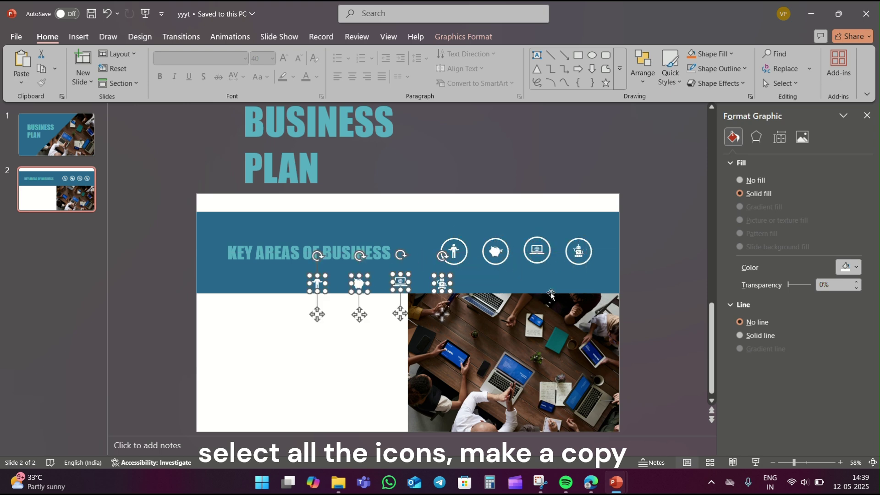
pyautogui.click(856, 267)
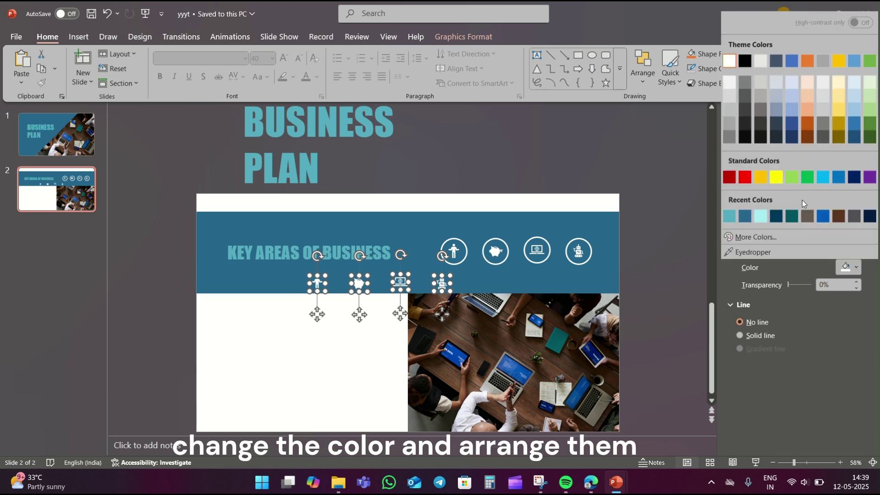
pyautogui.click(745, 113)
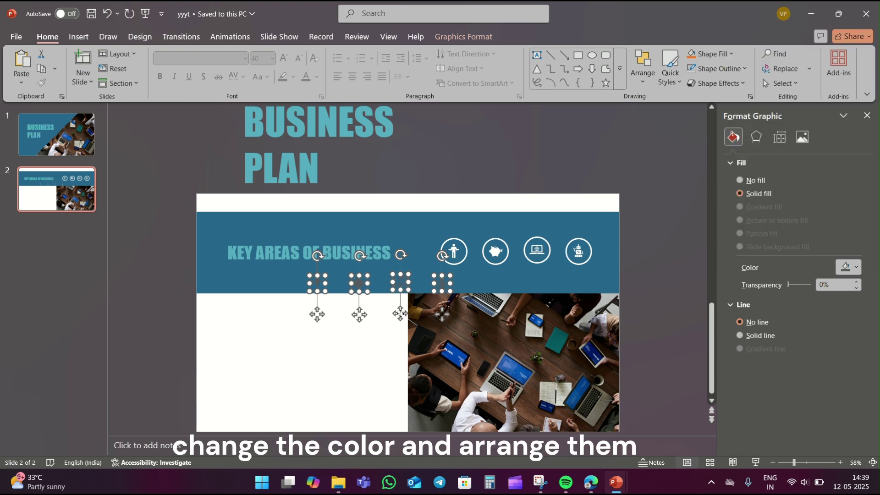
# Stack the dark icons vertically below the banner: person, piggy bank, laptop, robot
pyautogui.moveTo(400, 314); pyautogui.dragTo(311, 357)
pyautogui.click(303, 388)
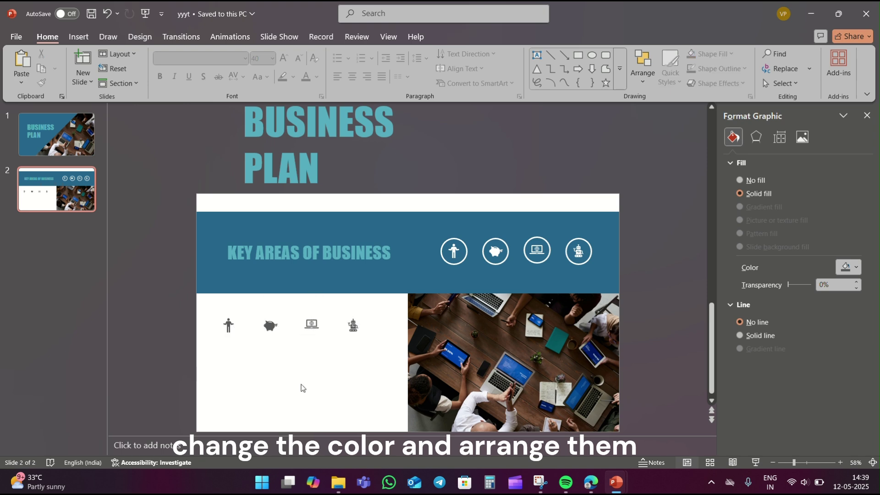
pyautogui.moveTo(270, 326); pyautogui.dragTo(228, 356)
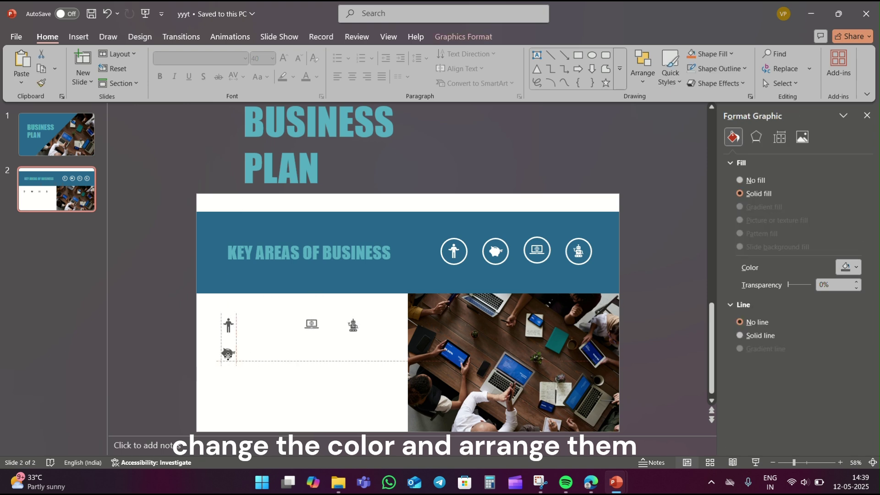
pyautogui.moveTo(311, 324); pyautogui.dragTo(230, 384)
pyautogui.click(354, 326)
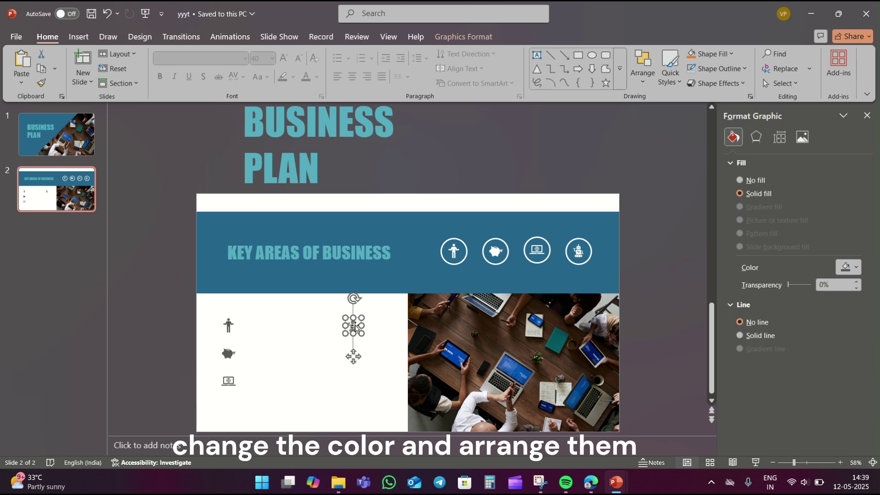
pyautogui.moveTo(354, 326); pyautogui.dragTo(229, 411)
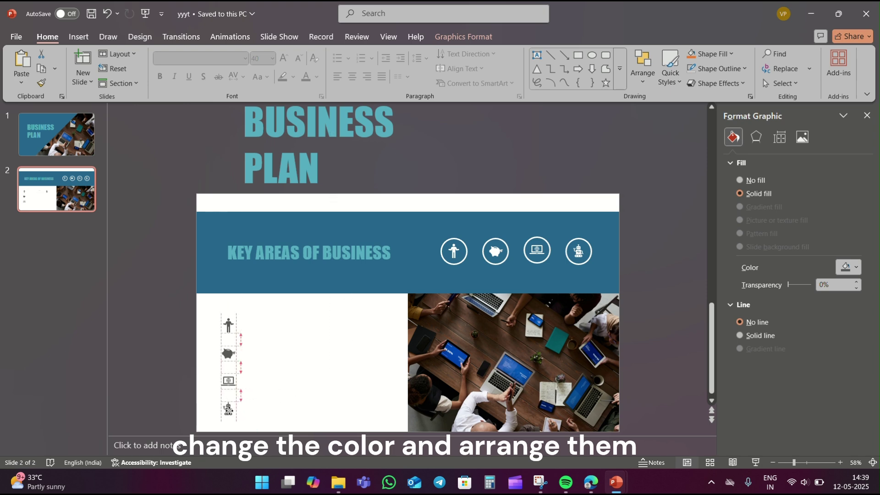
pyautogui.click(259, 305)
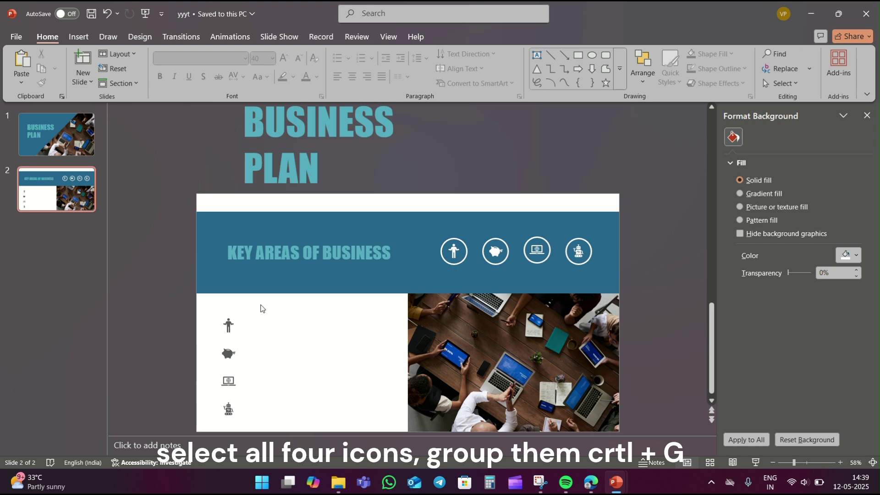
# Group the four stacked dark icons with Ctrl+G
pyautogui.moveTo(262, 309); pyautogui.dragTo(212, 433)
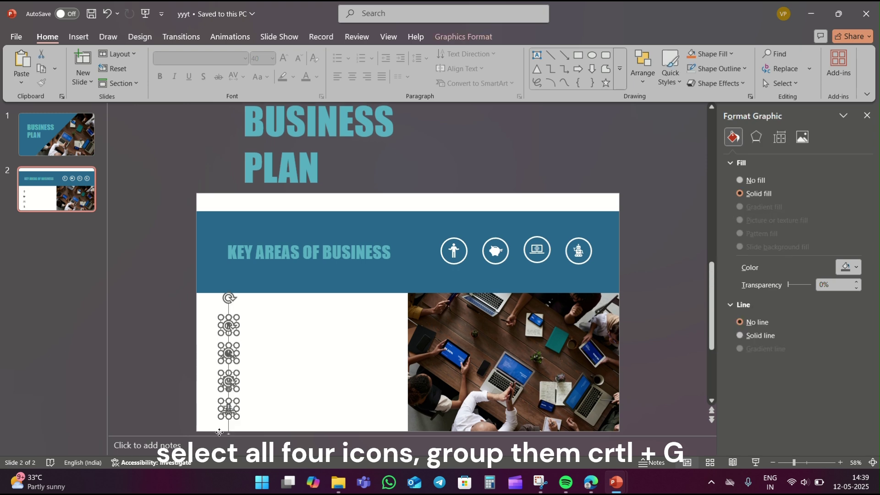
pyautogui.hotkey('ctrl', 'g')
pyautogui.click(318, 333)
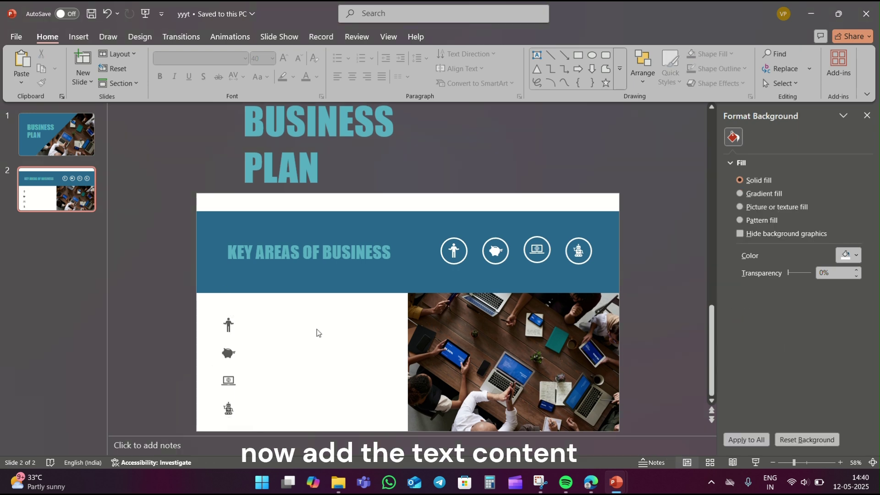
# Paste the five-item bulleted business-steps text box and nudge it and the icon group into alignment
pyautogui.hotkey('ctrl', 'v')
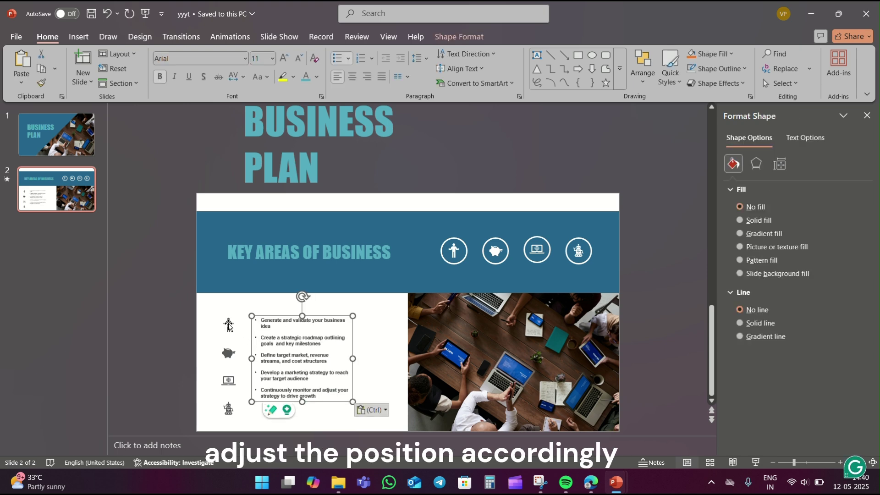
pyautogui.click(229, 325)
pyautogui.press('Up')
pyautogui.press('Up')
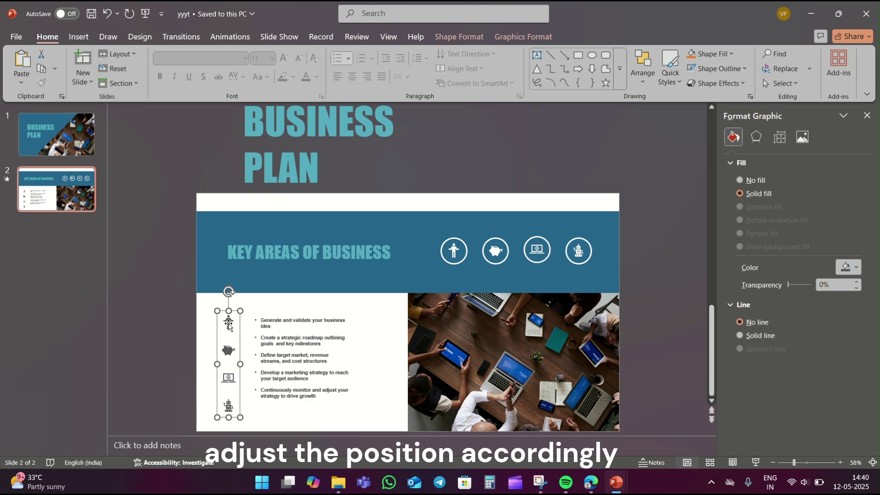
pyautogui.press('Up')
pyautogui.press('Up')
pyautogui.click(303, 316)
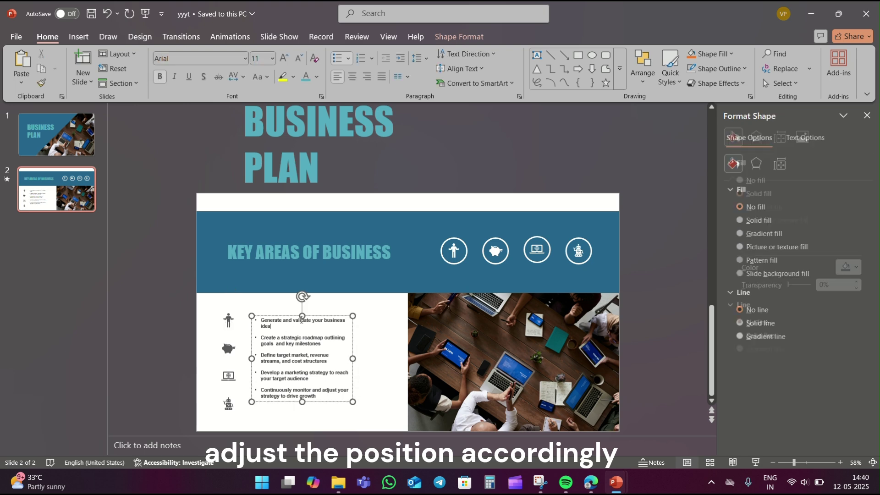
pyautogui.press('Down')
pyautogui.press('Down')
pyautogui.press('Down')
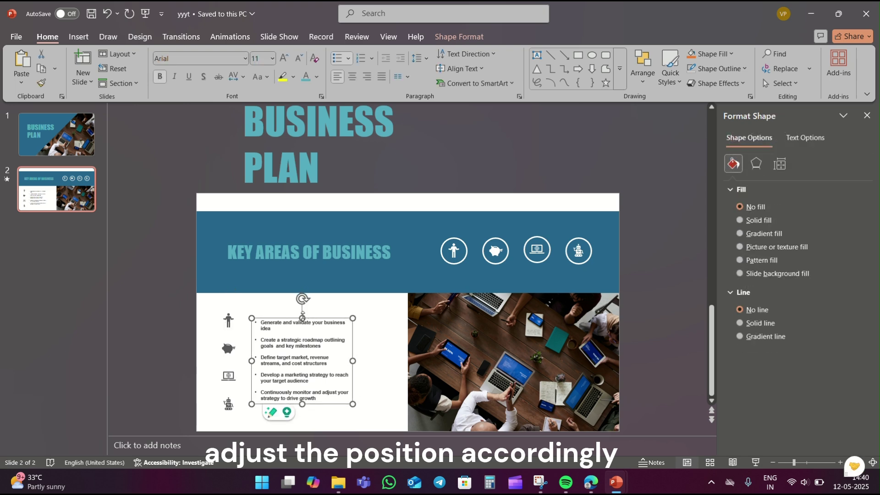
pyautogui.press('Down')
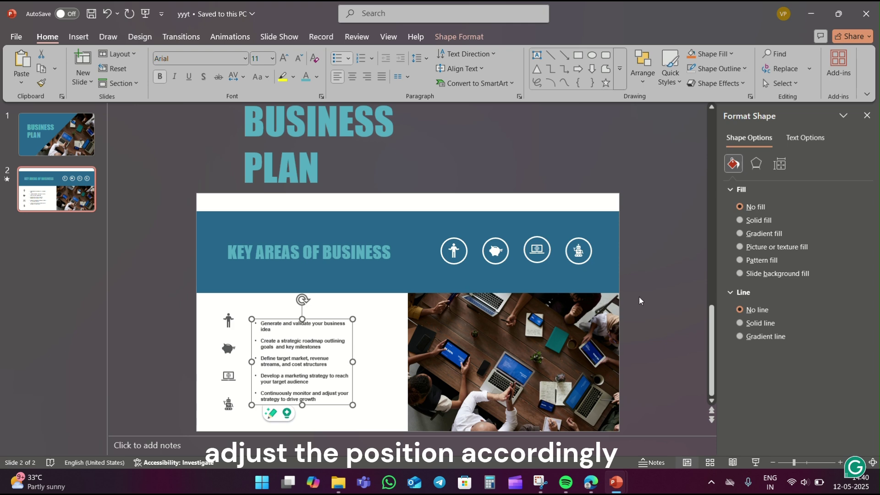
pyautogui.click(640, 300)
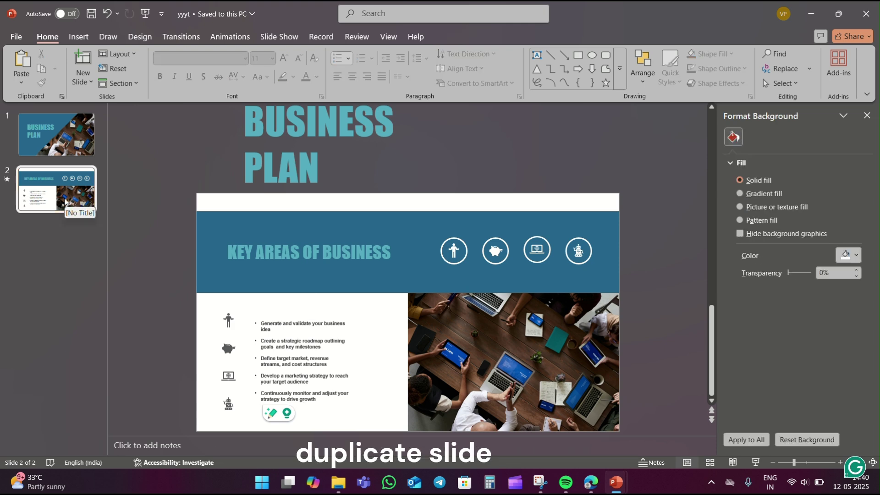
# Duplicate slide 2, then delete the copy's icon column, bullet text, photo and KEY AREAS title
pyautogui.rightClick(65, 201)
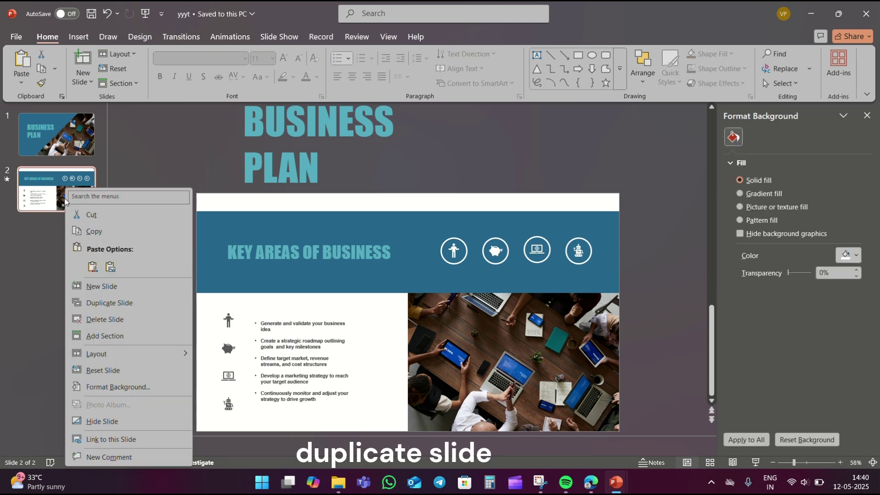
pyautogui.click(120, 302)
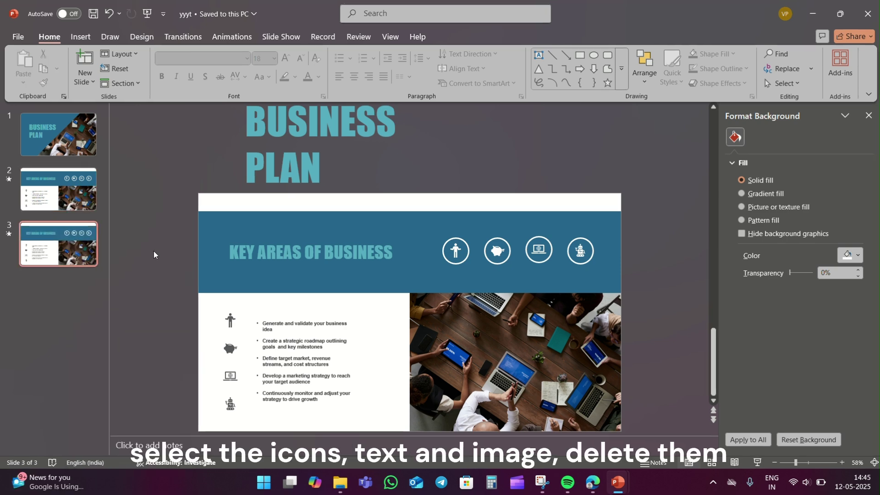
pyautogui.click(227, 316)
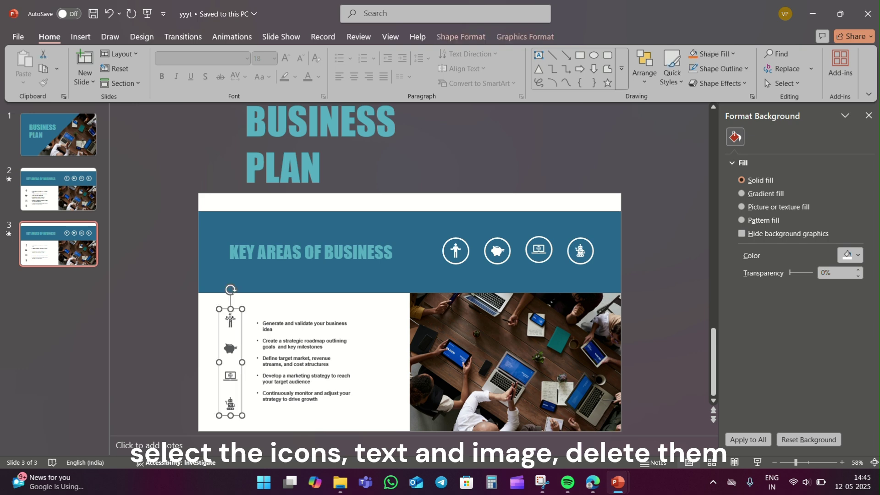
pyautogui.keyDown('shift'); pyautogui.click(292, 325); pyautogui.keyUp('shift')
pyautogui.keyDown('shift'); pyautogui.click(444, 329); pyautogui.keyUp('shift')
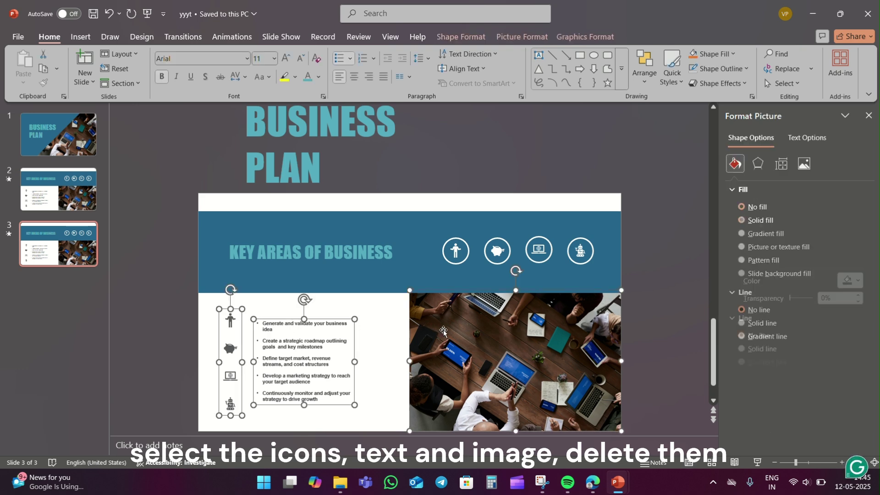
pyautogui.keyDown('shift'); pyautogui.click(371, 254); pyautogui.keyUp('shift')
pyautogui.press('Delete')
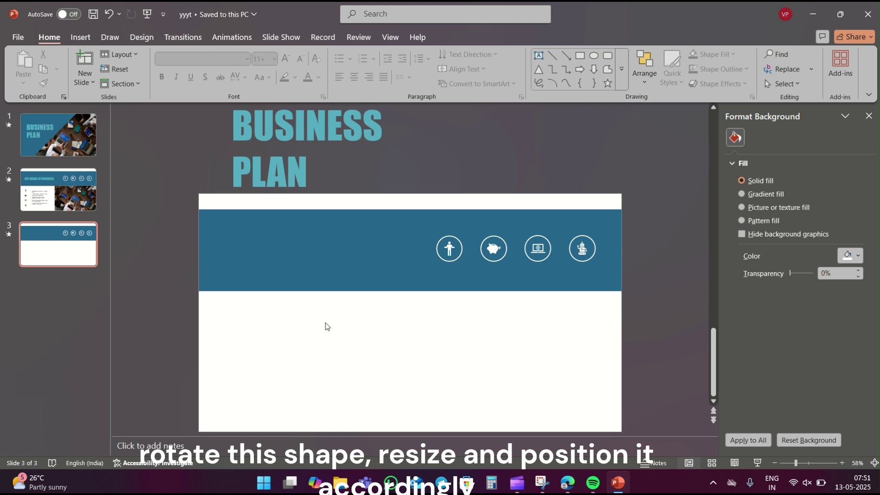
# Rotate the teal band upright, move it to the left edge and stretch it full height
pyautogui.hotkey('ctrl', 'z')
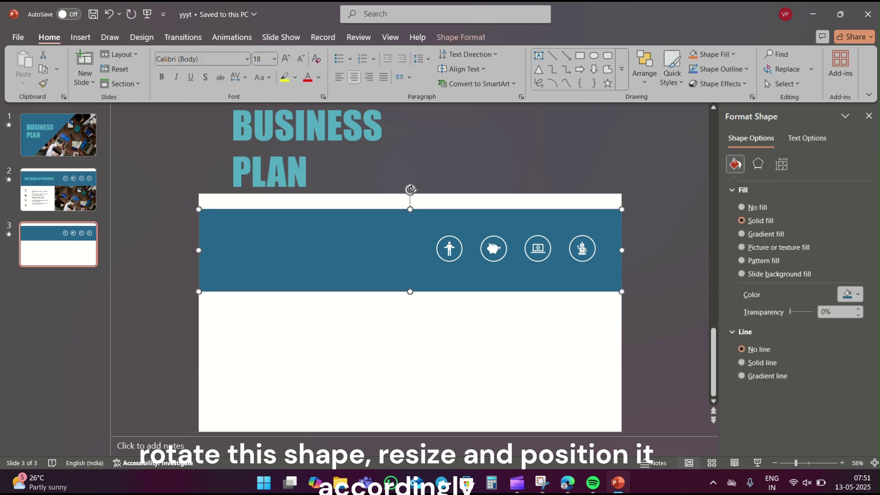
pyautogui.moveTo(412, 188); pyautogui.dragTo(442, 257)
pyautogui.moveTo(409, 331)
pyautogui.mouseDown()
pyautogui.moveTo(390, 357)
pyautogui.moveTo(267, 336)
pyautogui.moveTo(242, 394)
pyautogui.mouseUp()
pyautogui.moveTo(229, 209); pyautogui.dragTo(218, 387)
pyautogui.moveTo(246, 332); pyautogui.dragTo(240, 221)
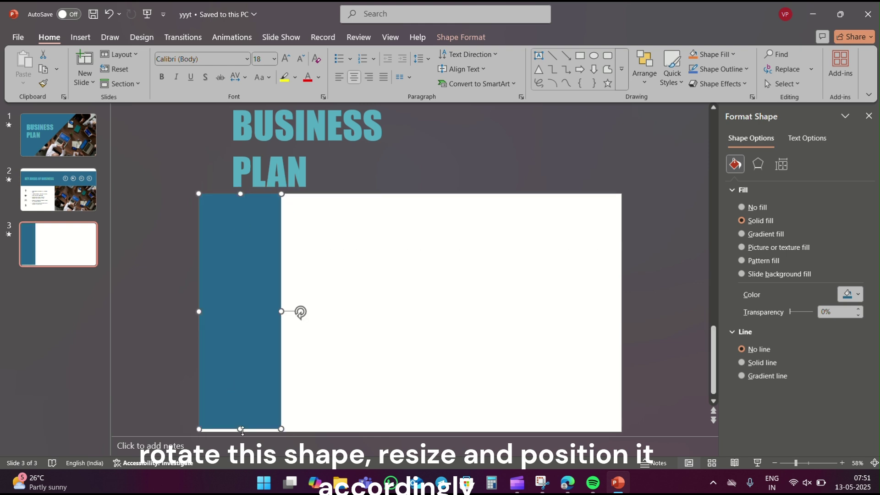
pyautogui.moveTo(240, 429); pyautogui.dragTo(241, 431)
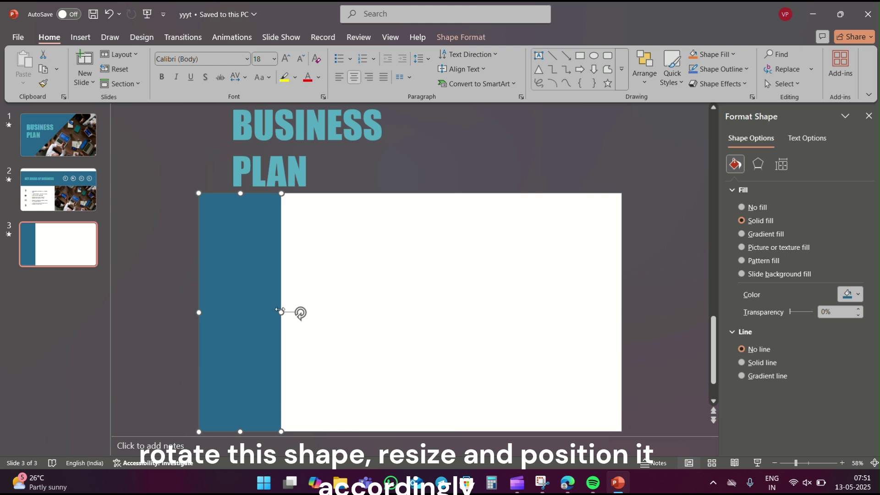
pyautogui.moveTo(281, 313)
pyautogui.mouseDown()
pyautogui.moveTo(311, 317)
pyautogui.moveTo(303, 317)
pyautogui.mouseUp()
pyautogui.click(379, 288)
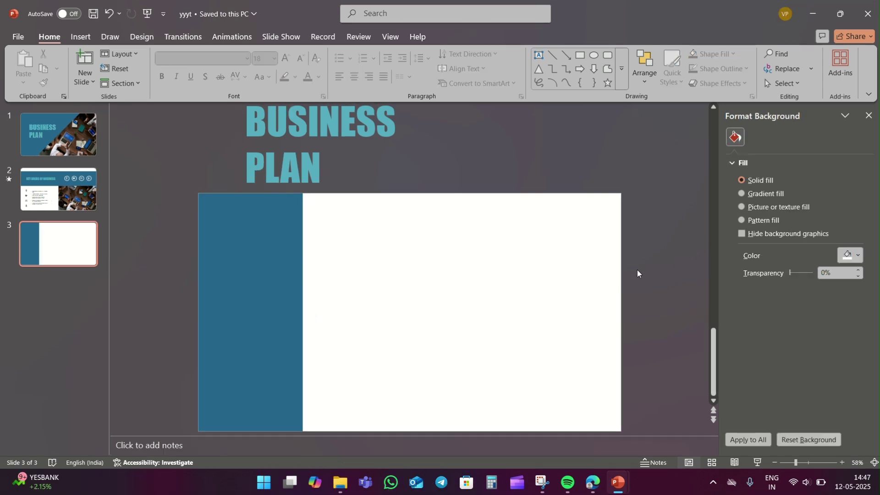
# Paste the four circled icons onto the teal bar and select their groups
pyautogui.hotkey('ctrl', 'v')
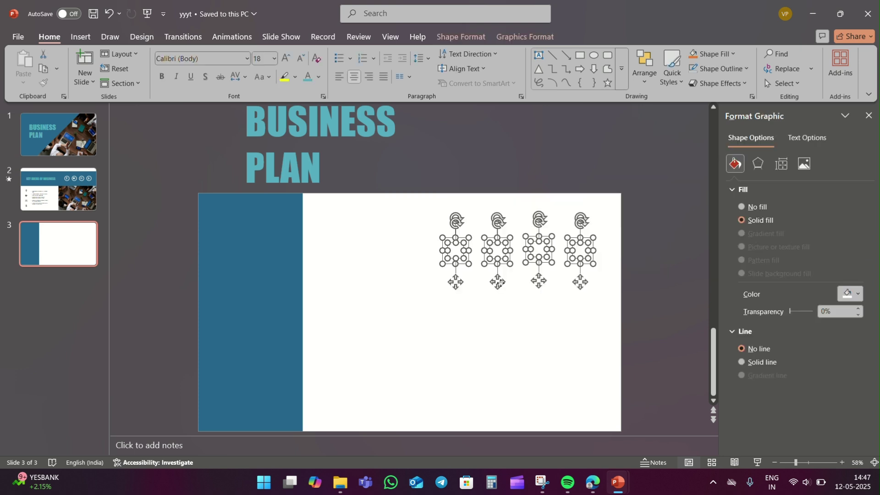
pyautogui.moveTo(496, 282); pyautogui.dragTo(203, 332)
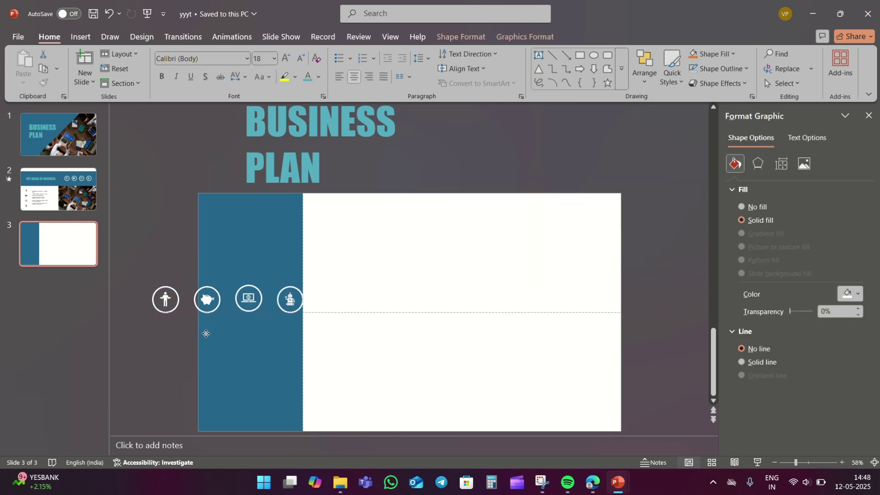
pyautogui.click(137, 322)
pyautogui.moveTo(138, 271); pyautogui.dragTo(185, 323)
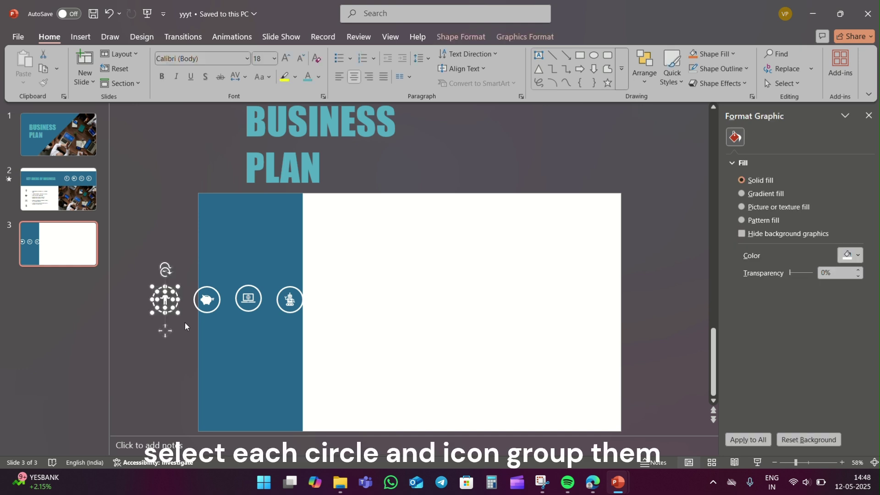
pyautogui.moveTo(187, 271); pyautogui.dragTo(228, 331)
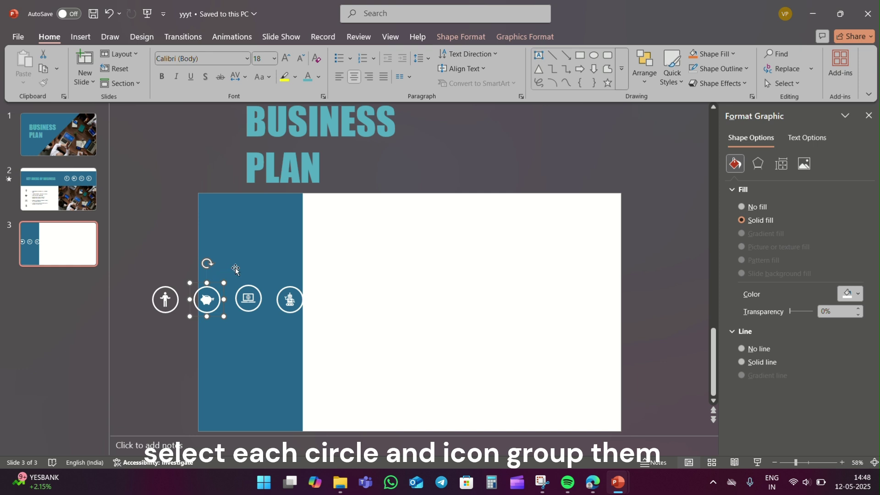
pyautogui.click(227, 276)
pyautogui.moveTo(322, 277); pyautogui.dragTo(268, 321)
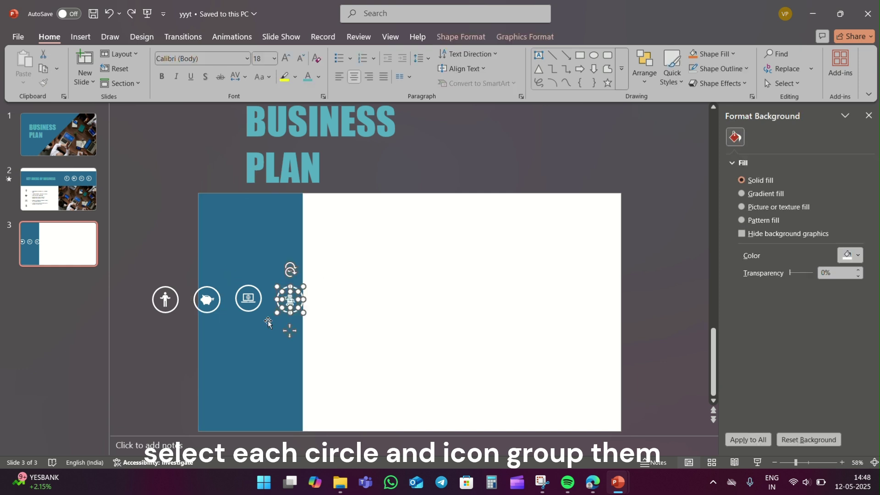
pyautogui.click(248, 299)
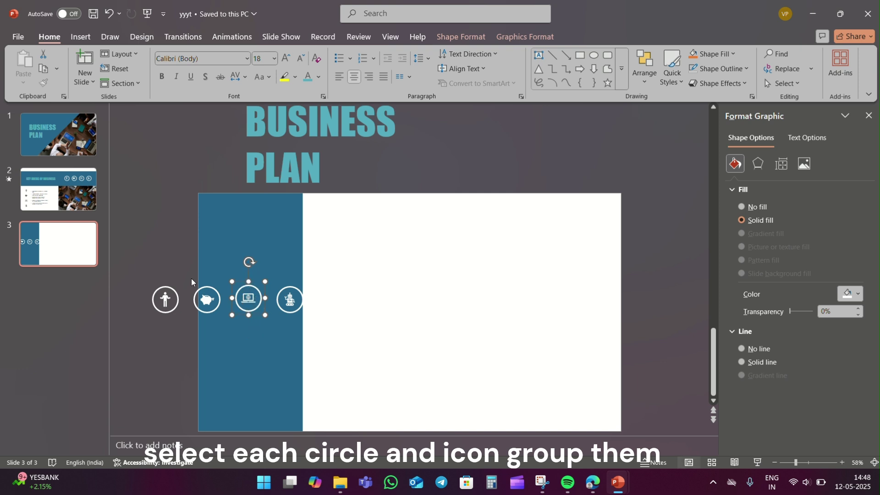
# Drag the person, piggy-bank, laptop and robot icons down to the bar's bottom
pyautogui.moveTo(166, 299)
pyautogui.mouseDown()
pyautogui.moveTo(216, 411)
pyautogui.moveTo(220, 403)
pyautogui.mouseUp()
pyautogui.moveTo(207, 300); pyautogui.dragTo(244, 406)
pyautogui.moveTo(249, 299)
pyautogui.mouseDown()
pyautogui.moveTo(264, 407)
pyautogui.moveTo(274, 400)
pyautogui.mouseUp()
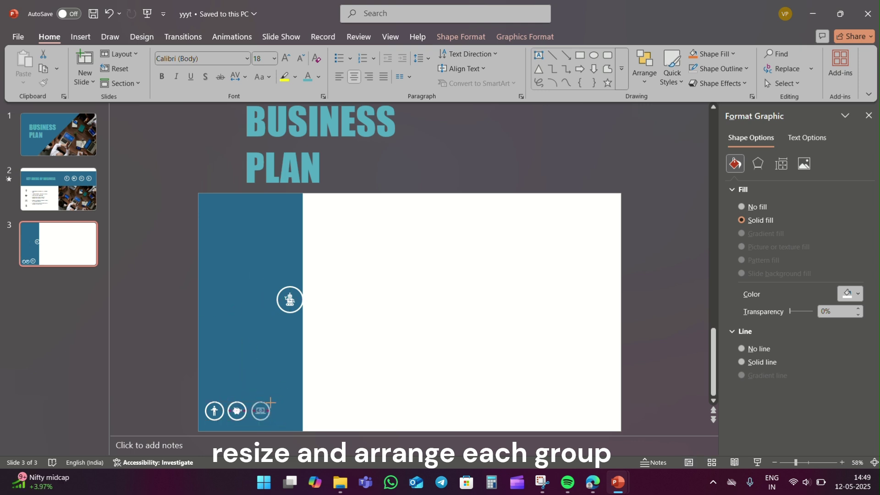
pyautogui.click(289, 300)
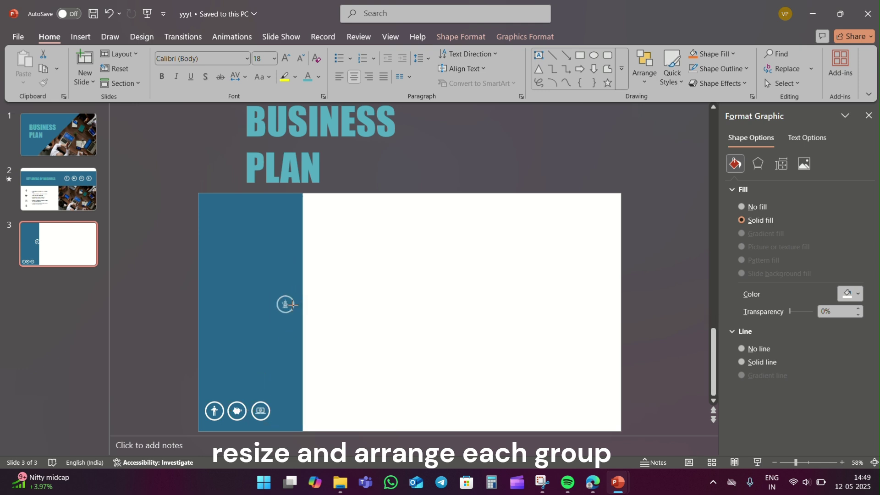
pyautogui.moveTo(290, 302)
pyautogui.mouseDown()
pyautogui.moveTo(285, 410)
pyautogui.moveTo(296, 402)
pyautogui.moveTo(287, 411)
pyautogui.mouseUp()
pyautogui.click(280, 416)
# Select all four circled icons and distribute them evenly in a horizontal row
pyautogui.click(214, 412)
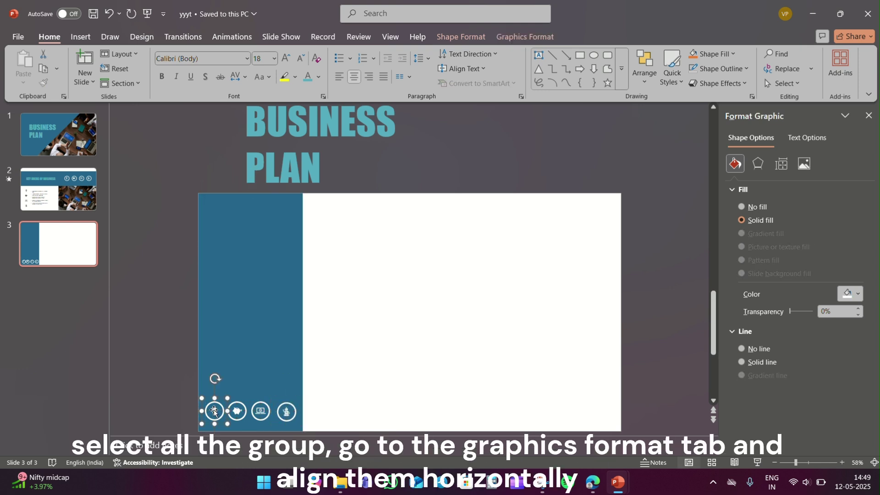
pyautogui.moveTo(215, 411); pyautogui.dragTo(213, 412)
pyautogui.keyDown('shift'); pyautogui.click(237, 414); pyautogui.keyUp('shift')
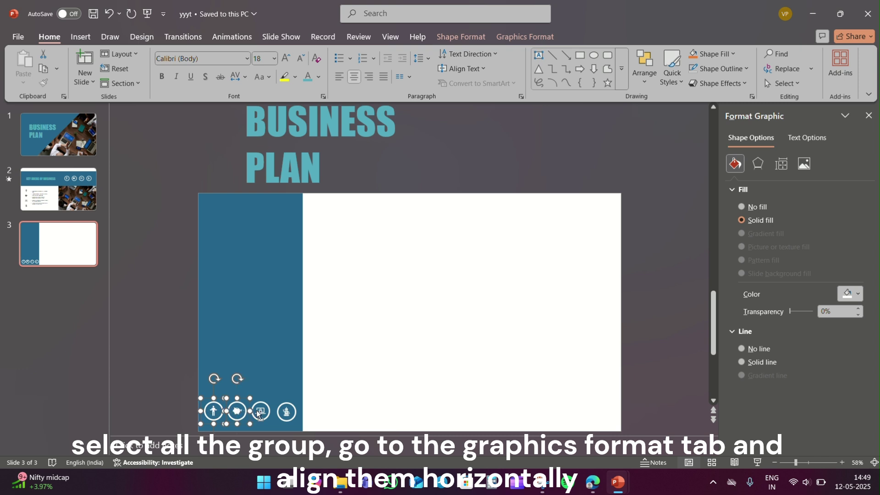
pyautogui.keyDown('shift'); pyautogui.click(262, 409); pyautogui.keyUp('shift')
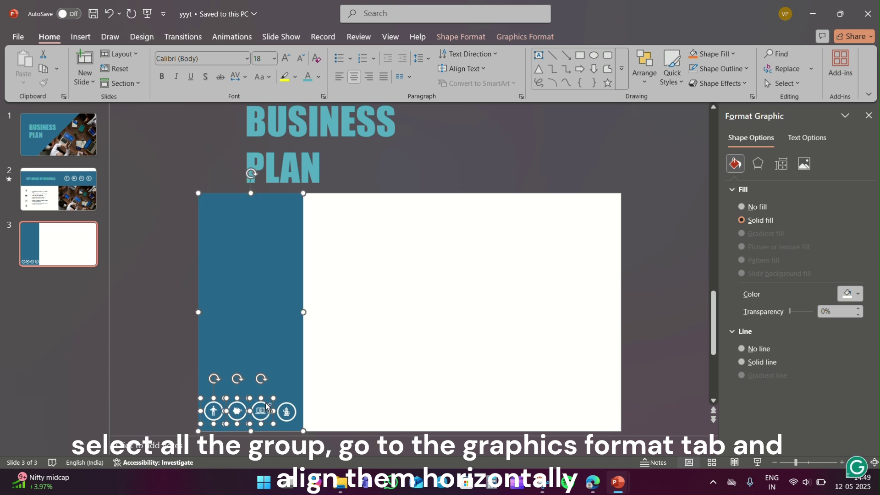
pyautogui.keyDown('shift'); pyautogui.click(285, 408); pyautogui.keyUp('shift')
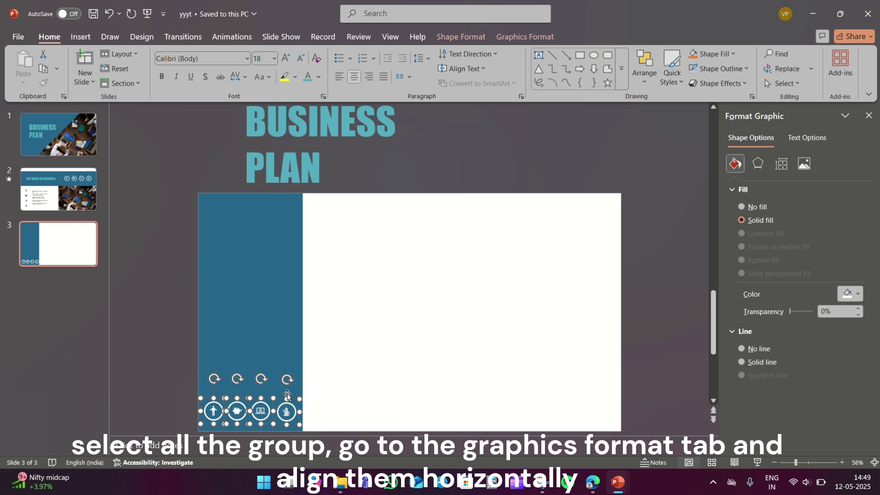
pyautogui.click(524, 37)
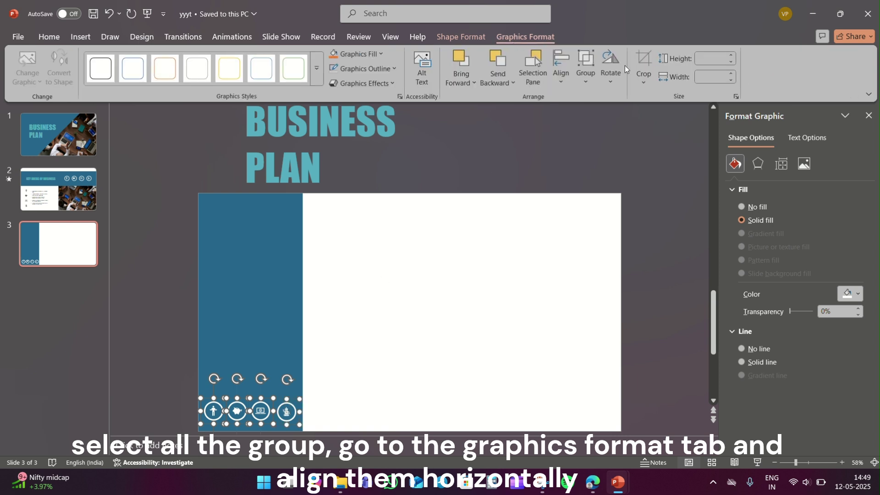
pyautogui.click(562, 67)
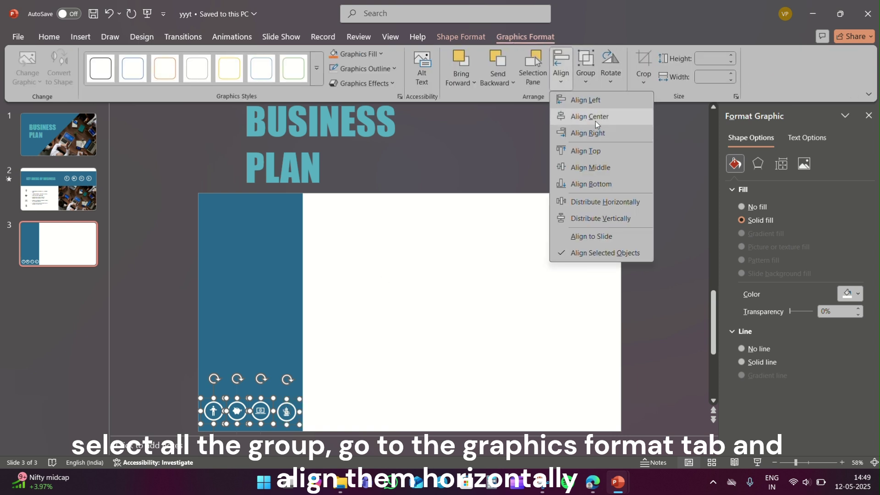
pyautogui.click(602, 201)
# Ungroup the person, piggy-bank, laptop and robot icon groups one by one via Group > Ungroup
pyautogui.click(640, 295)
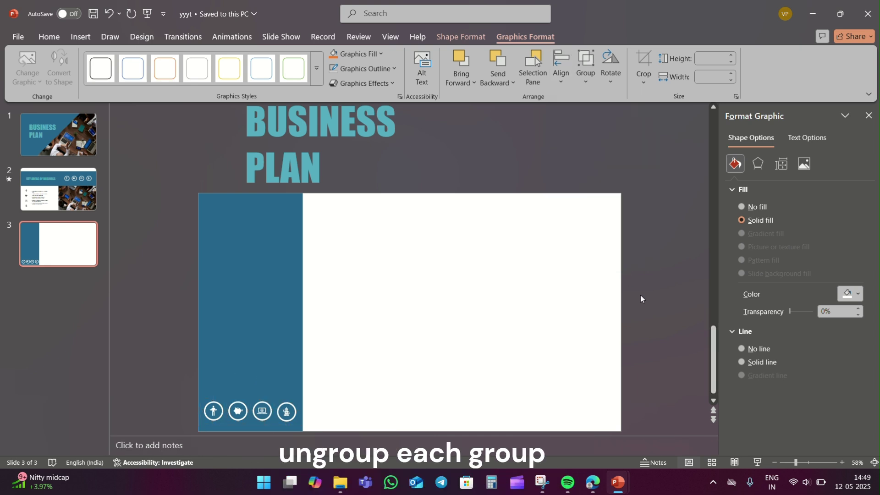
pyautogui.rightClick(214, 412)
pyautogui.moveTo(245, 265)
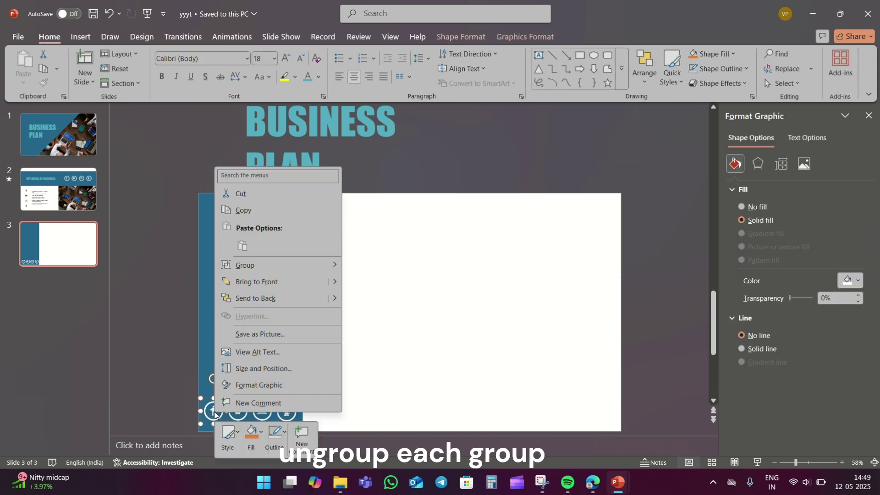
pyautogui.click(361, 301)
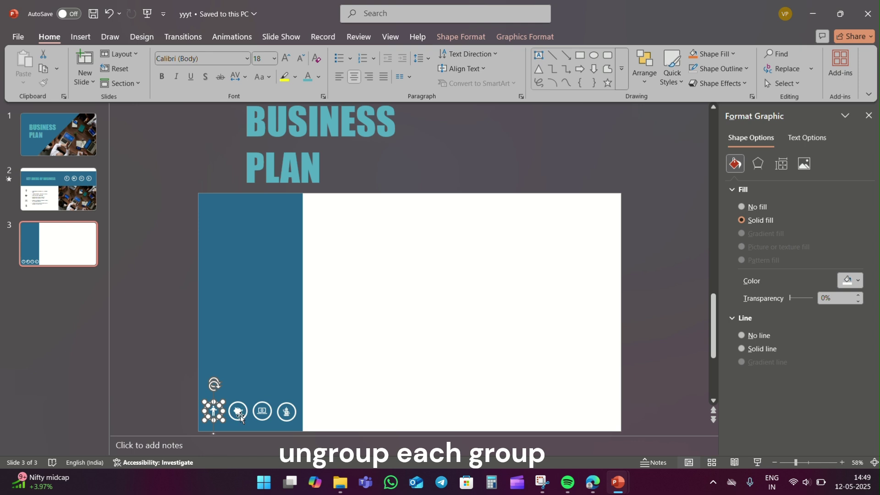
pyautogui.rightClick(239, 410)
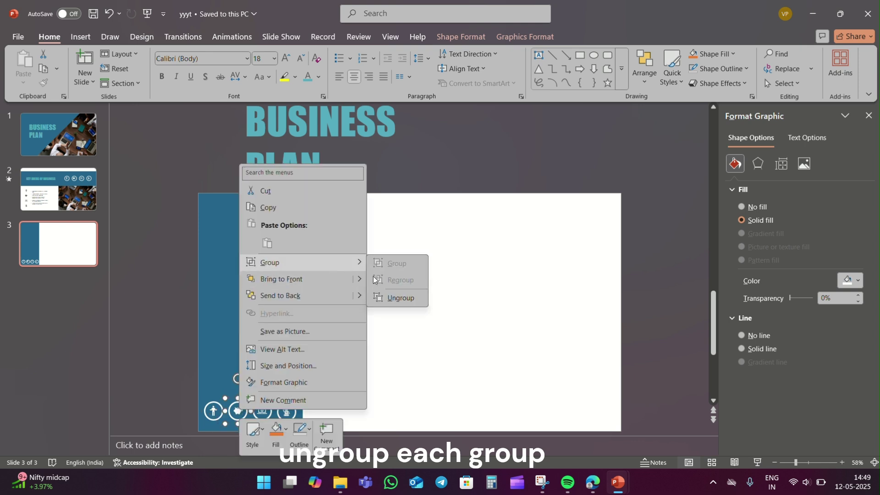
pyautogui.click(395, 301)
pyautogui.rightClick(267, 403)
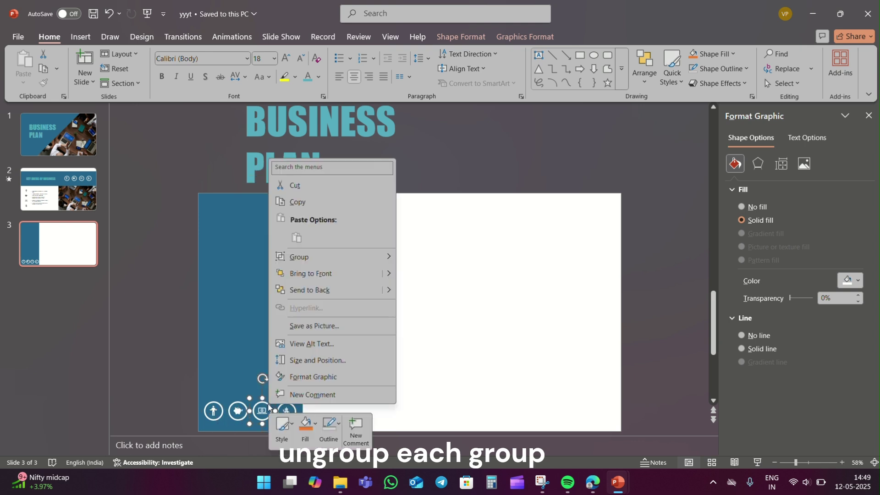
pyautogui.click(415, 292)
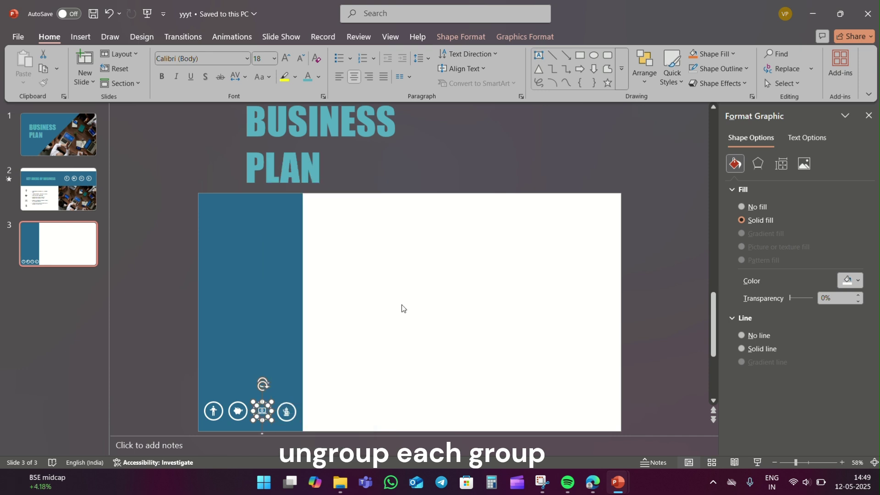
pyautogui.rightClick(287, 415)
pyautogui.moveTo(318, 266)
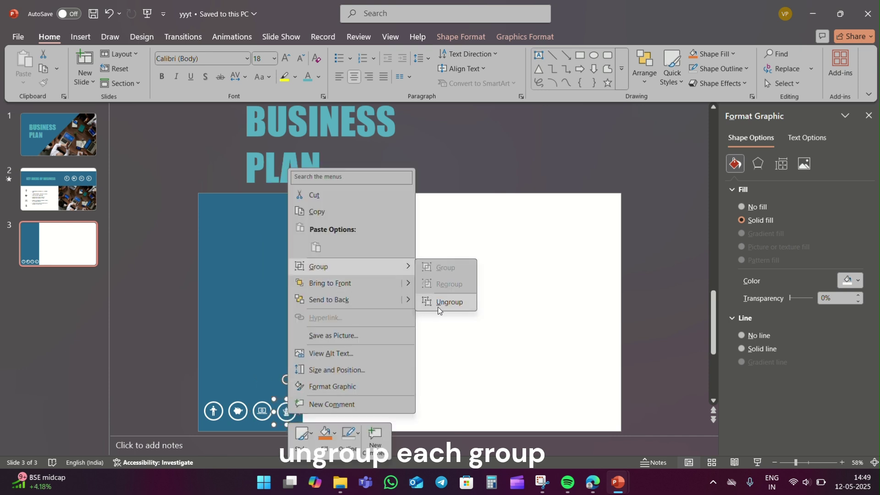
pyautogui.click(434, 304)
pyautogui.click(150, 312)
# Duplicate the teal rectangle and drag the copies into columns across the slide
pyautogui.click(266, 216)
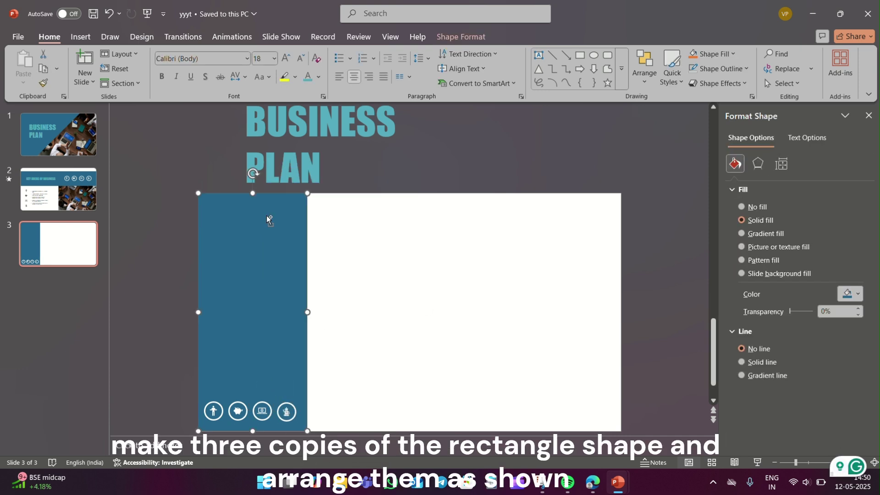
pyautogui.hotkey('ctrl', 'c')
pyautogui.hotkey('ctrl', 'v')
pyautogui.moveTo(258, 247); pyautogui.dragTo(566, 246)
pyautogui.moveTo(252, 255)
pyautogui.mouseDown()
pyautogui.moveTo(380, 269)
pyautogui.moveTo(340, 269)
pyautogui.mouseUp()
pyautogui.hotkey('ctrl', 'v')
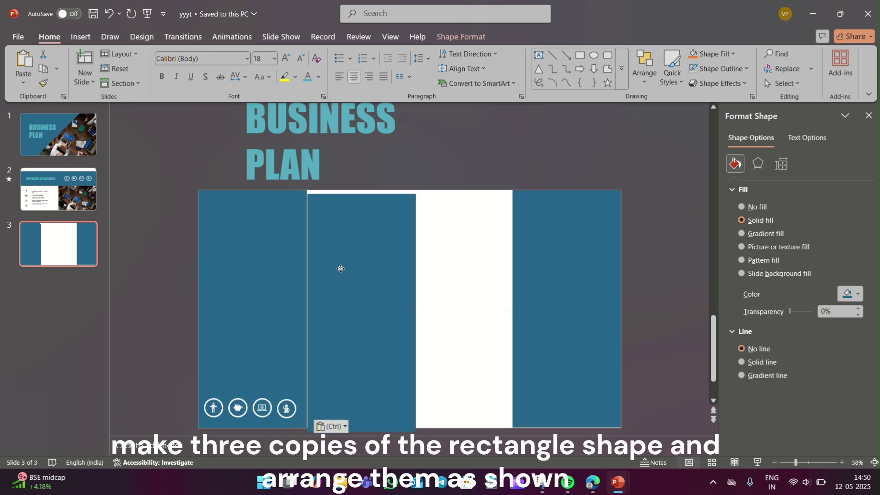
pyautogui.moveTo(268, 273); pyautogui.dragTo(454, 272)
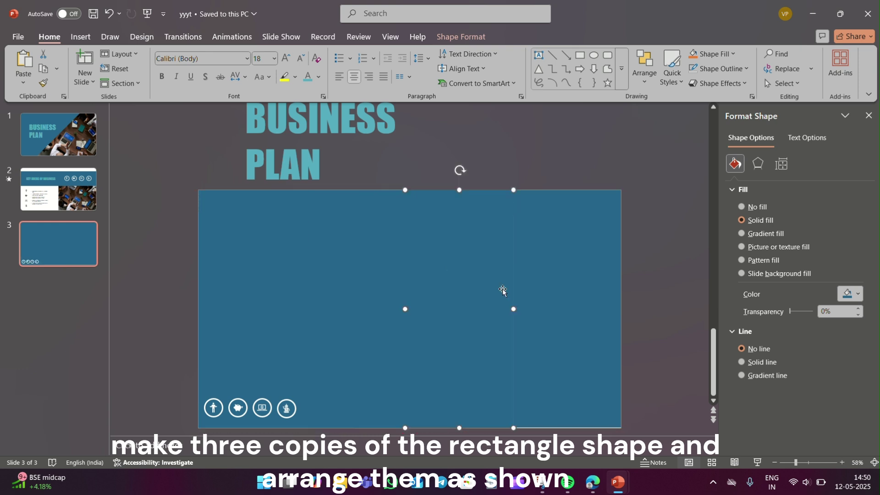
# Select all four teal rectangles and distribute them horizontally
pyautogui.click(564, 276)
pyautogui.keyDown('shift'); pyautogui.click(444, 269); pyautogui.keyUp('shift')
pyautogui.keyDown('shift'); pyautogui.click(365, 264); pyautogui.keyUp('shift')
pyautogui.keyDown('shift'); pyautogui.click(268, 255); pyautogui.keyUp('shift')
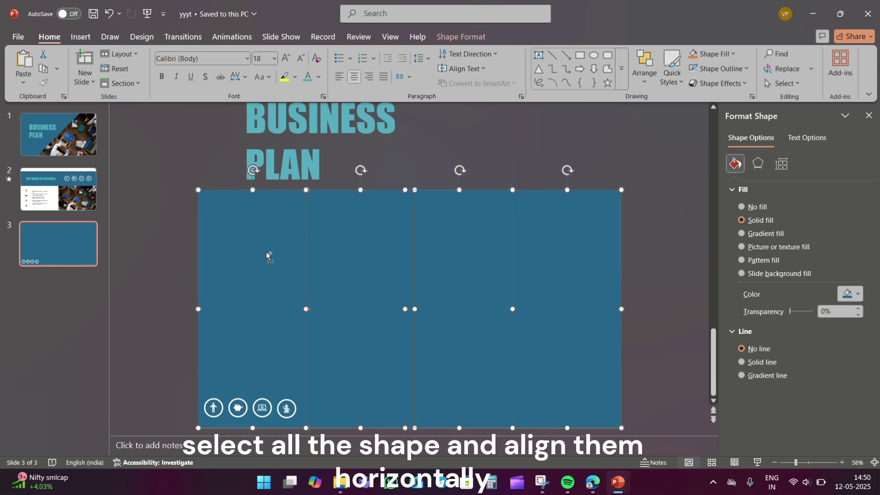
pyautogui.click(476, 42)
pyautogui.click(696, 56)
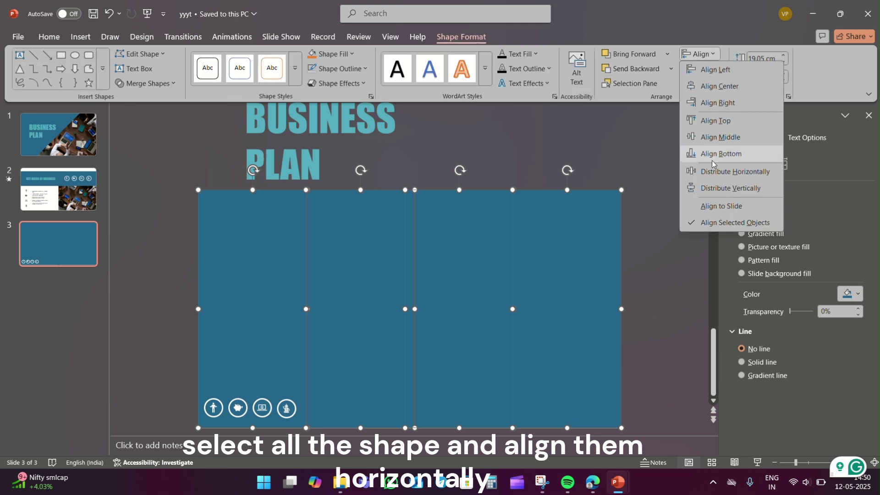
pyautogui.click(728, 177)
pyautogui.click(653, 271)
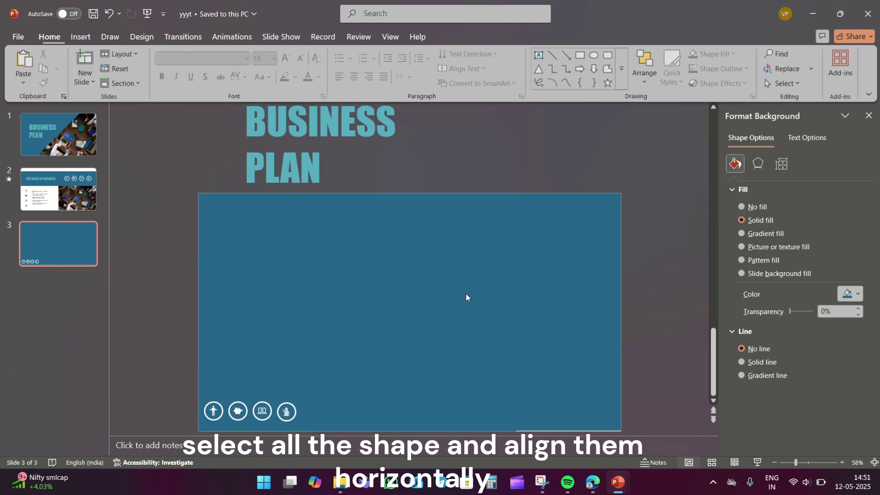
pyautogui.click(378, 297)
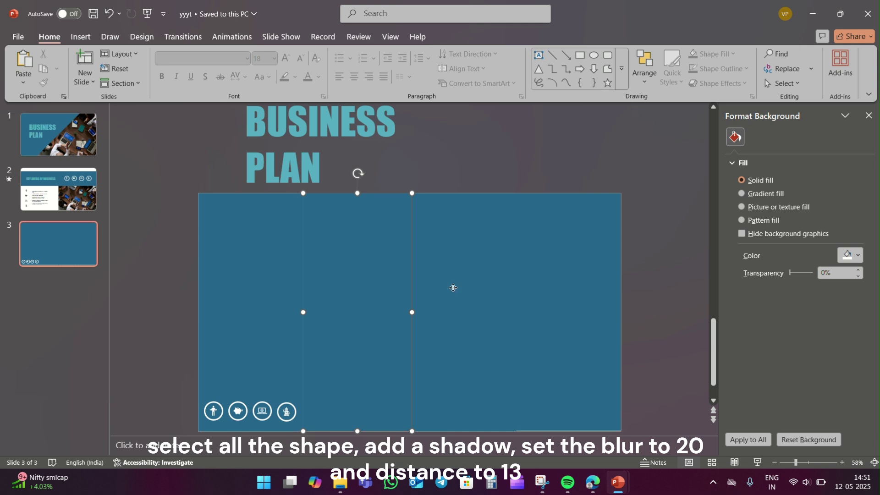
# Apply an outer shadow preset to all four teal rectangles with a 20 pt blur
pyautogui.click(275, 289)
pyautogui.keyDown('shift'); pyautogui.click(335, 280); pyautogui.keyUp('shift')
pyautogui.keyDown('shift'); pyautogui.click(479, 280); pyautogui.keyUp('shift')
pyautogui.keyDown('shift'); pyautogui.click(584, 276); pyautogui.keyUp('shift')
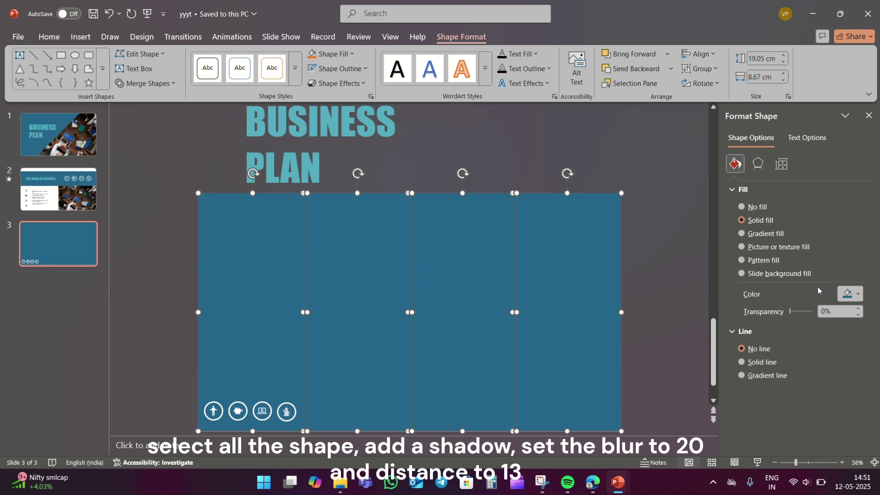
pyautogui.click(758, 164)
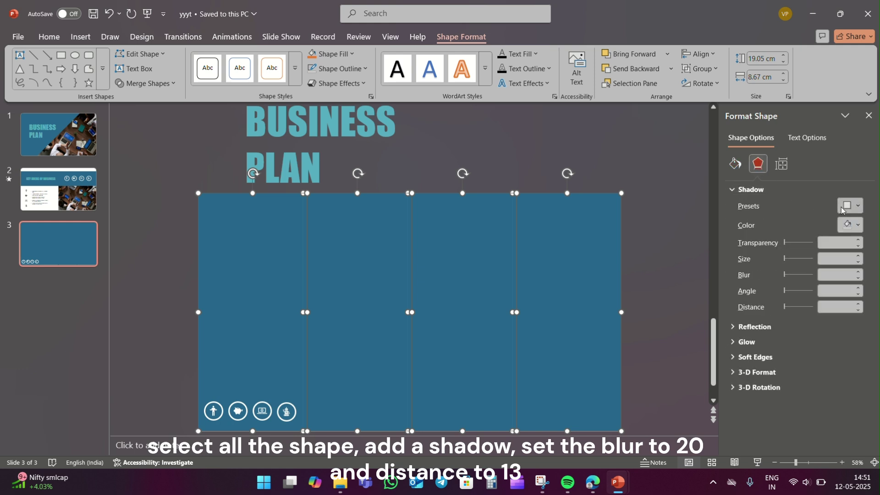
pyautogui.click(850, 205)
pyautogui.click(790, 338)
pyautogui.click(791, 340)
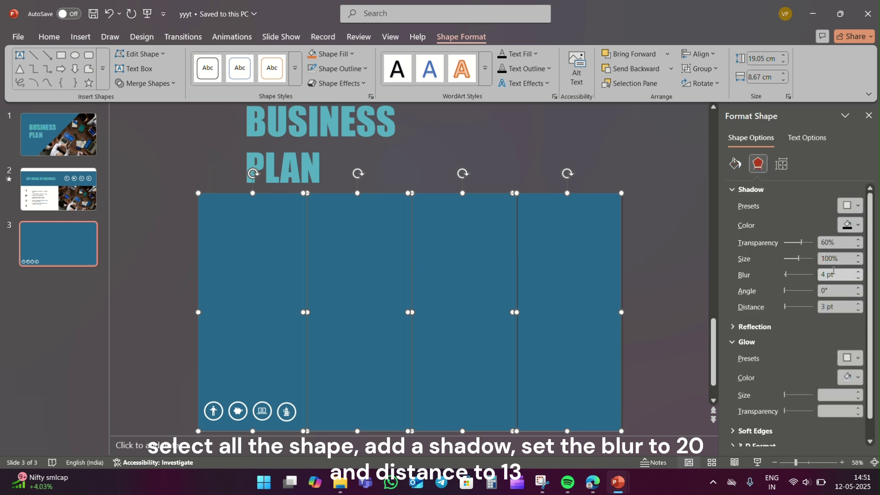
pyautogui.moveTo(836, 273); pyautogui.dragTo(809, 278)
pyautogui.write('20')
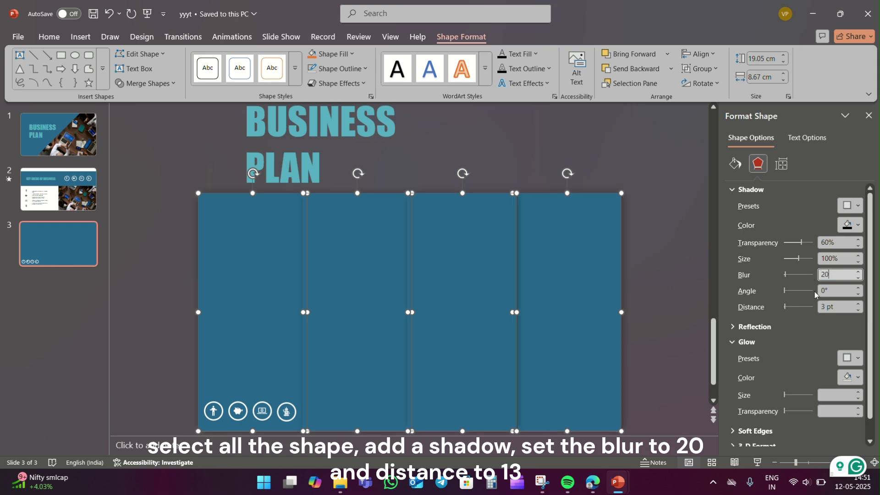
pyautogui.moveTo(840, 307); pyautogui.dragTo(804, 310)
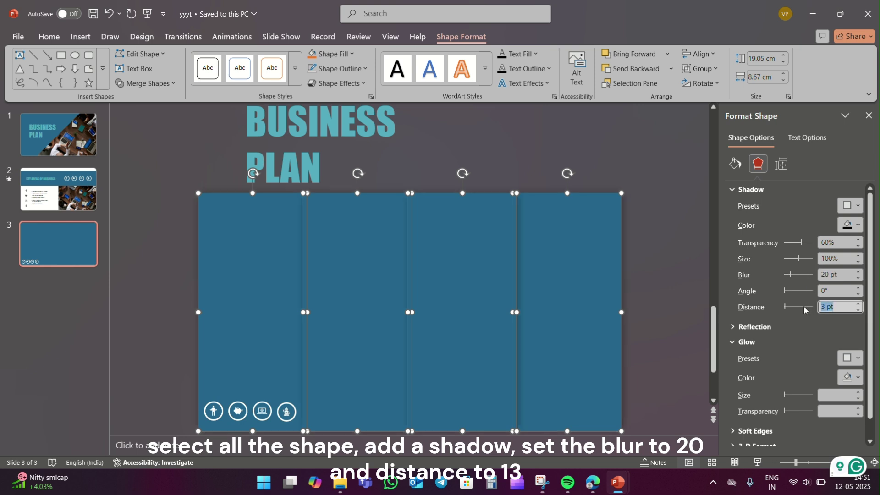
# Set the shadow distance to 13 pt and fill three of the rectangles white
pyautogui.write('13')
pyautogui.click(653, 301)
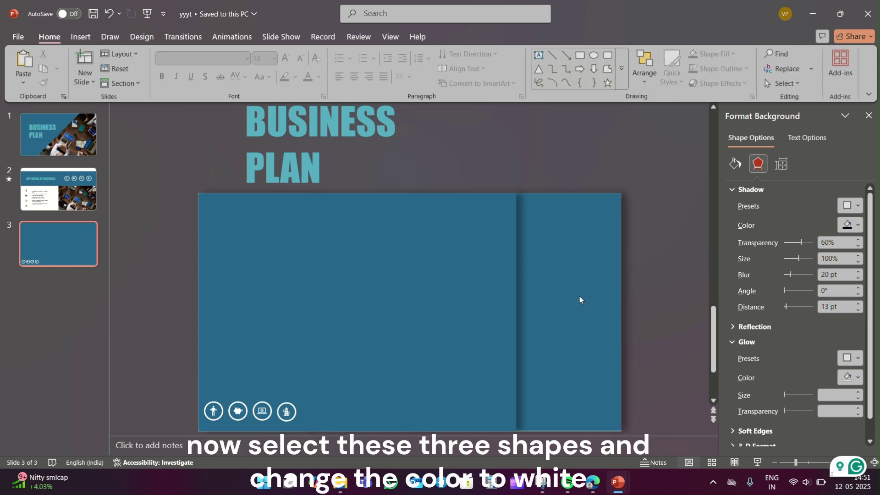
pyautogui.click(529, 280)
pyautogui.keyDown('shift'); pyautogui.click(482, 286); pyautogui.keyUp('shift')
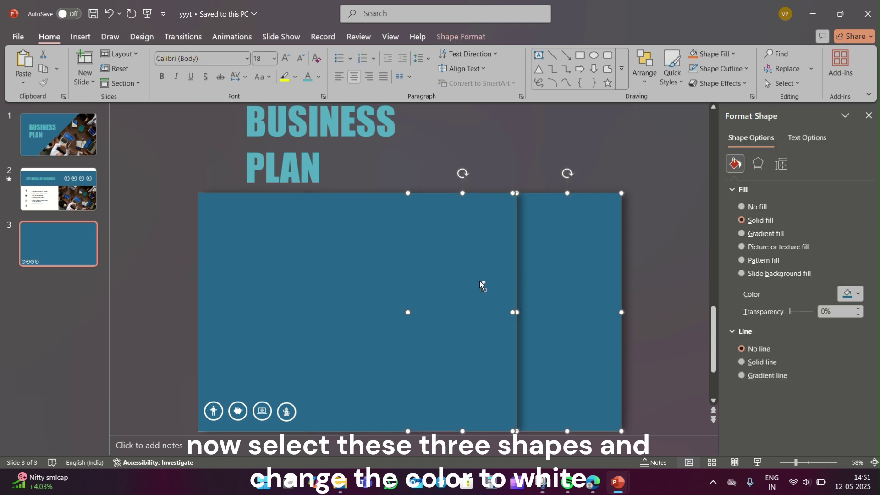
pyautogui.keyDown('shift'); pyautogui.click(384, 276); pyautogui.keyUp('shift')
pyautogui.click(849, 294)
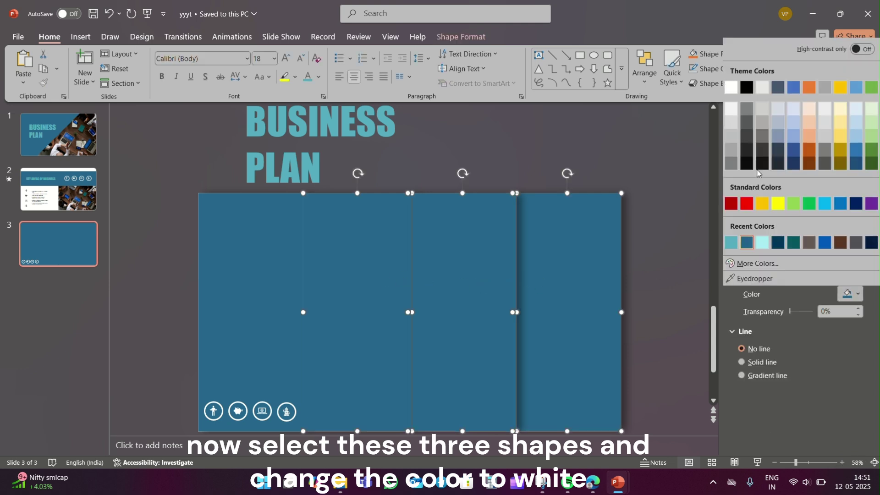
pyautogui.click(733, 86)
pyautogui.click(637, 267)
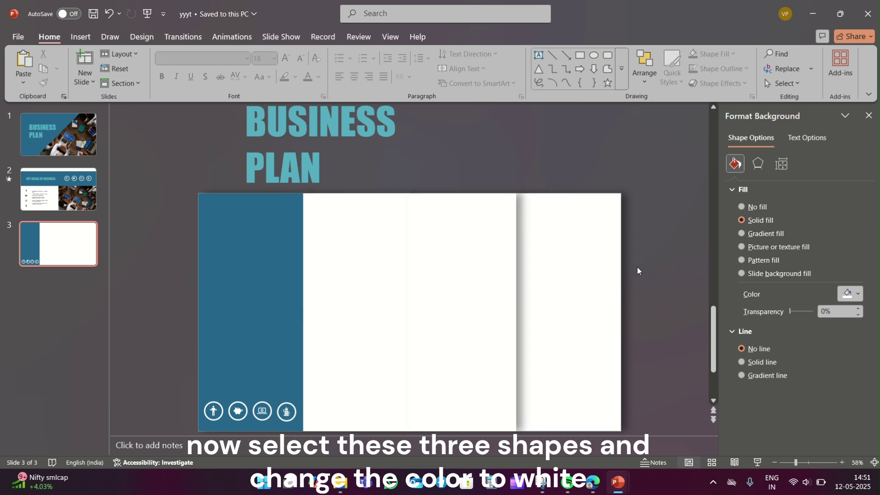
# Bring the middle white rectangle and the teal rectangle to the front, moving the teal one up
pyautogui.click(369, 297)
pyautogui.rightClick(370, 297)
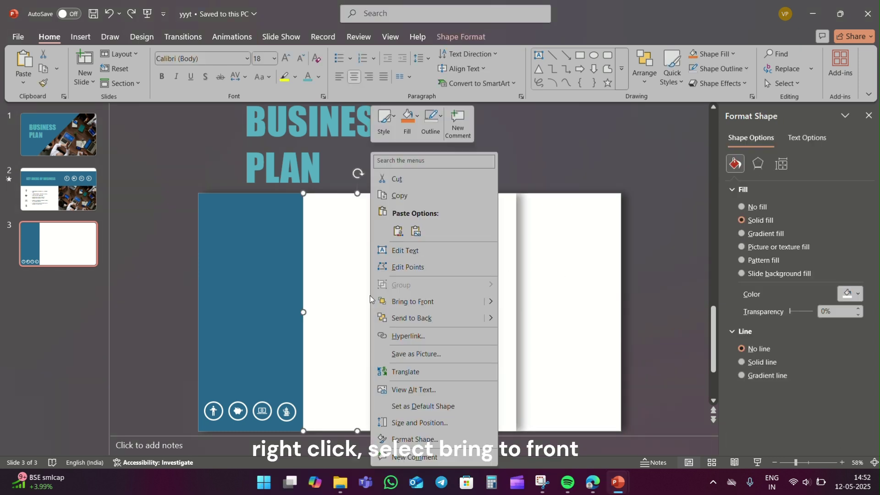
pyautogui.click(401, 304)
pyautogui.click(222, 278)
pyautogui.rightClick(221, 278)
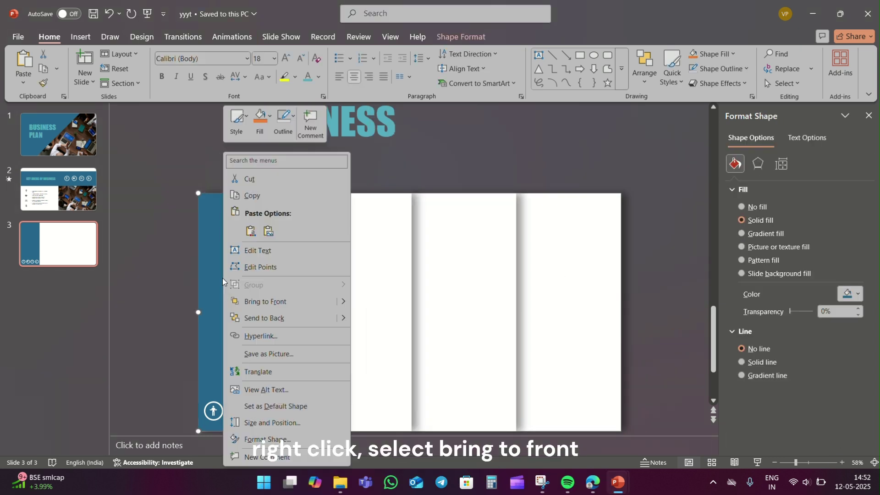
pyautogui.click(263, 301)
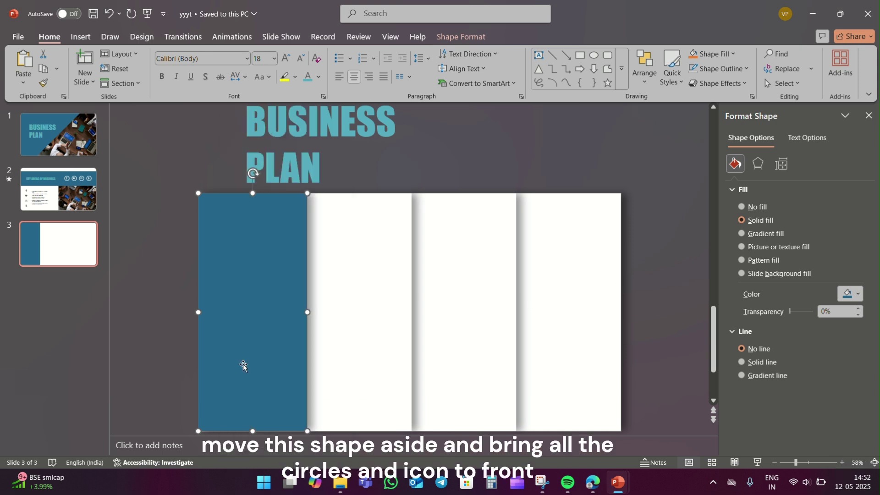
pyautogui.moveTo(243, 365); pyautogui.dragTo(241, 316)
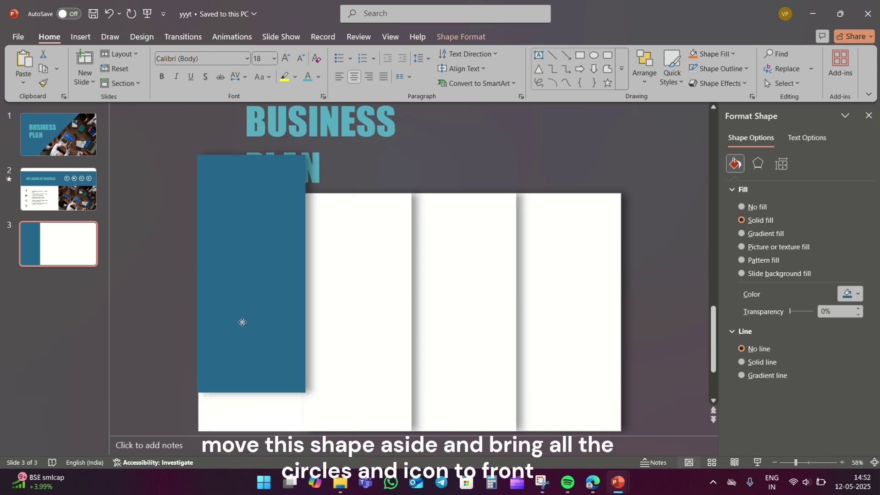
# Bring the circles and icons to the front and move the blue rectangle into the left column
pyautogui.moveTo(157, 375); pyautogui.dragTo(321, 419)
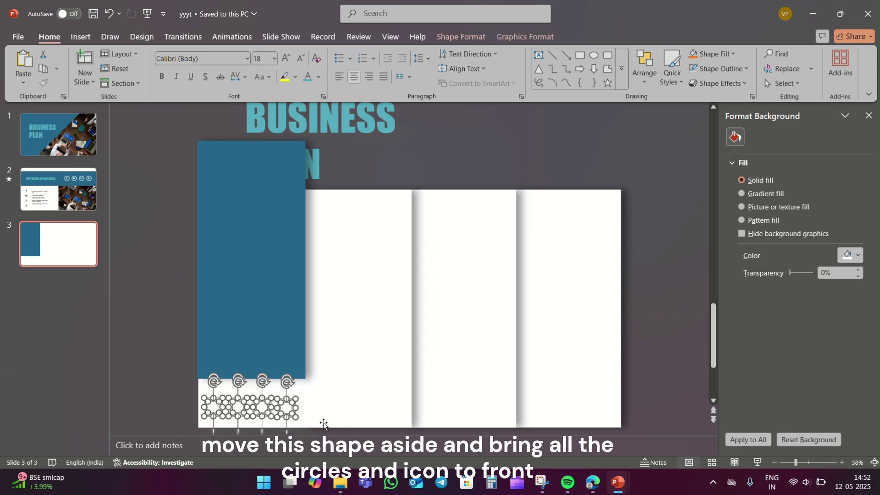
pyautogui.rightClick(263, 395)
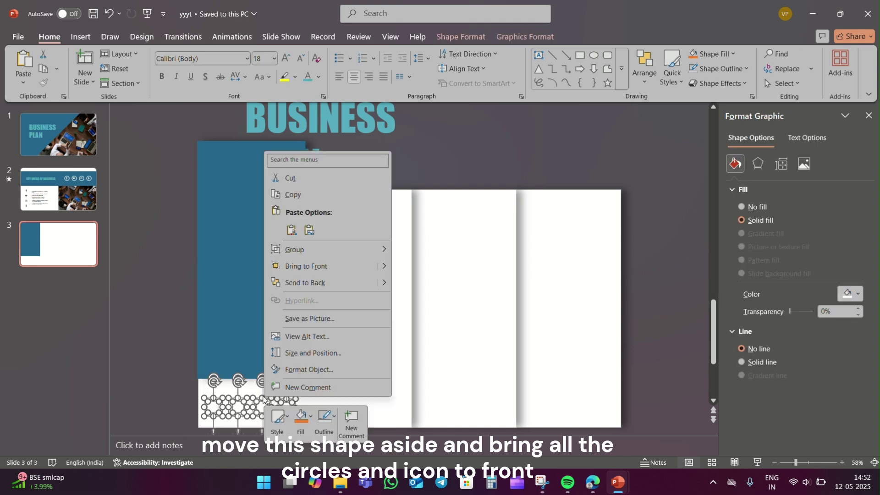
pyautogui.click(312, 266)
pyautogui.press('Delete')
pyautogui.click(228, 291)
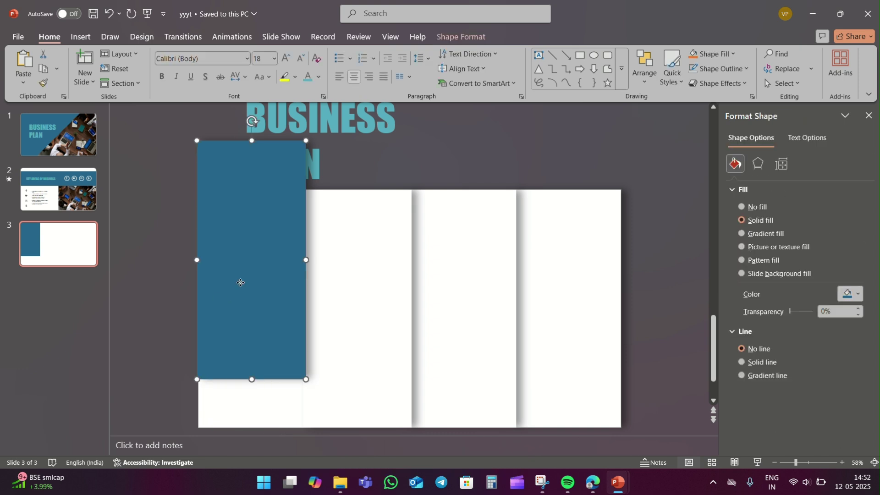
pyautogui.moveTo(240, 282); pyautogui.dragTo(238, 325)
# Paste the Marketing Objectives text content and group the Australia column's objects
pyautogui.click(653, 283)
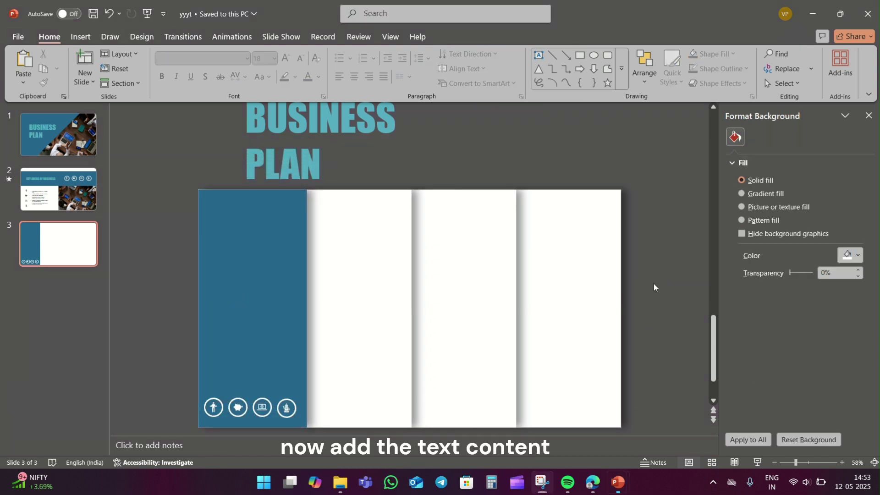
pyautogui.hotkey('ctrl', 'v')
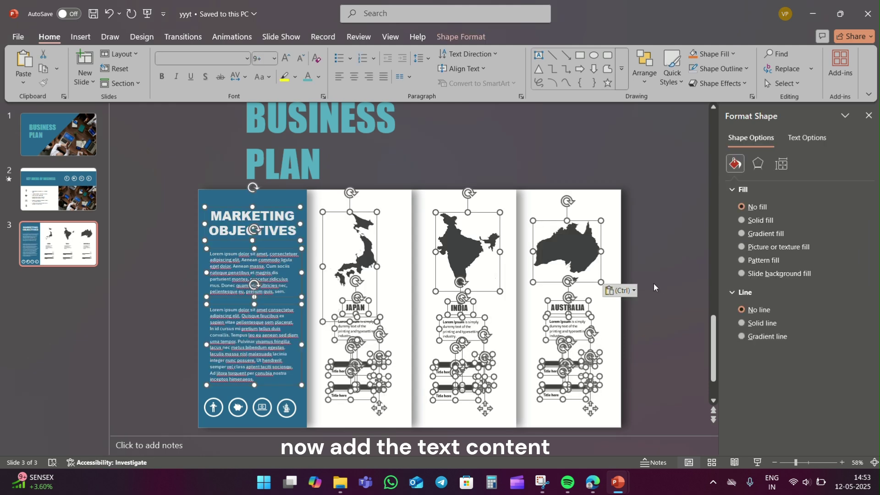
pyautogui.click(675, 325)
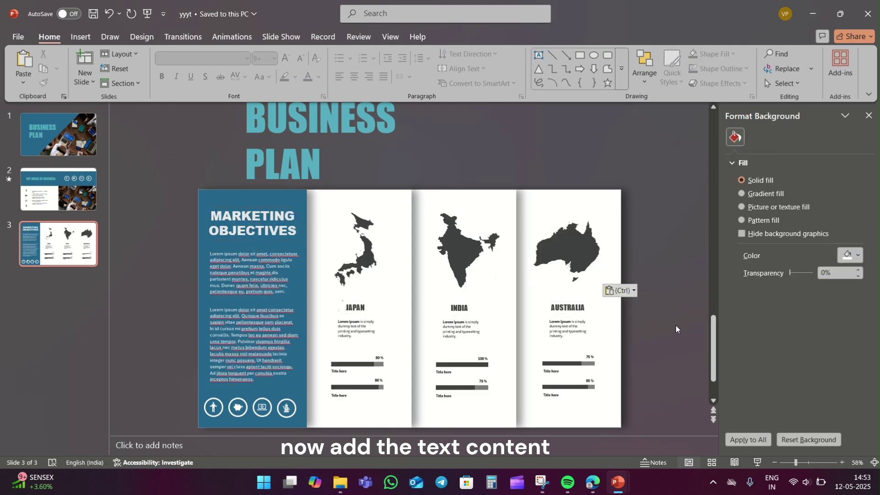
pyautogui.moveTo(660, 293)
pyautogui.mouseDown()
pyautogui.moveTo(518, 424)
pyautogui.moveTo(535, 411)
pyautogui.mouseUp()
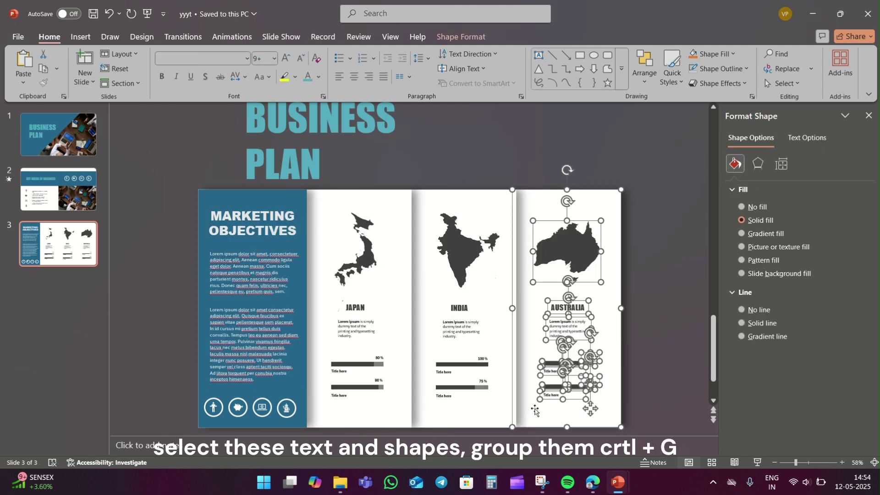
pyautogui.rightClick(600, 309)
pyautogui.moveTo(631, 162)
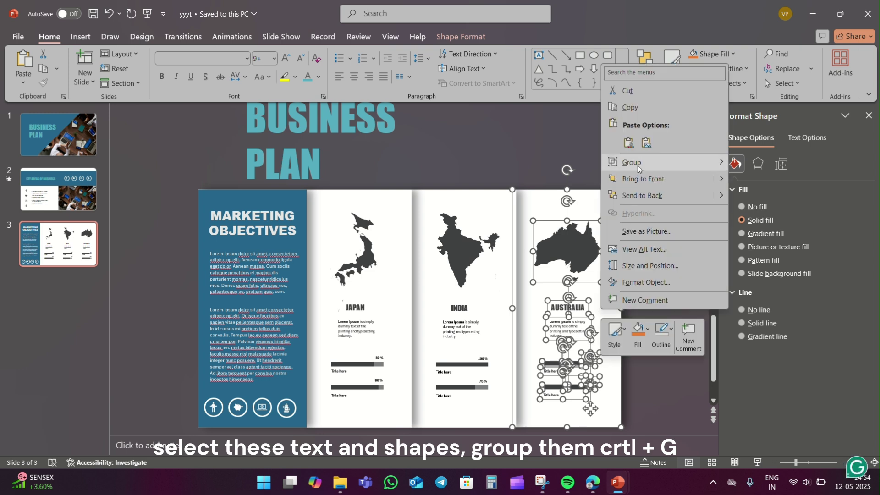
pyautogui.click(749, 164)
pyautogui.click(658, 282)
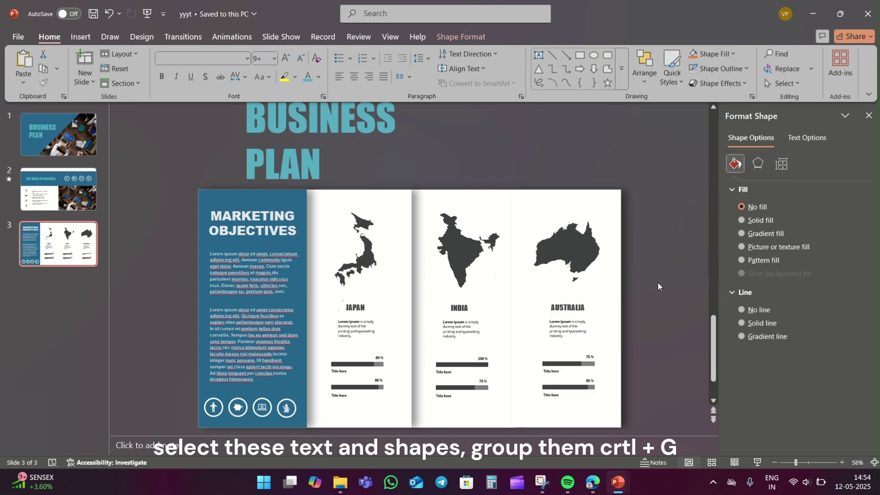
# Group the India column's objects and the Japan column's objects separately
pyautogui.click(791, 463)
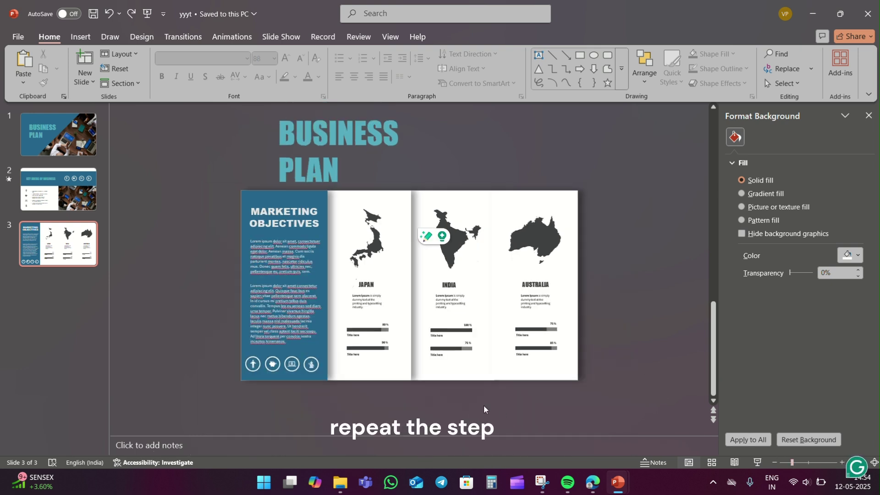
pyautogui.moveTo(484, 405); pyautogui.dragTo(417, 168)
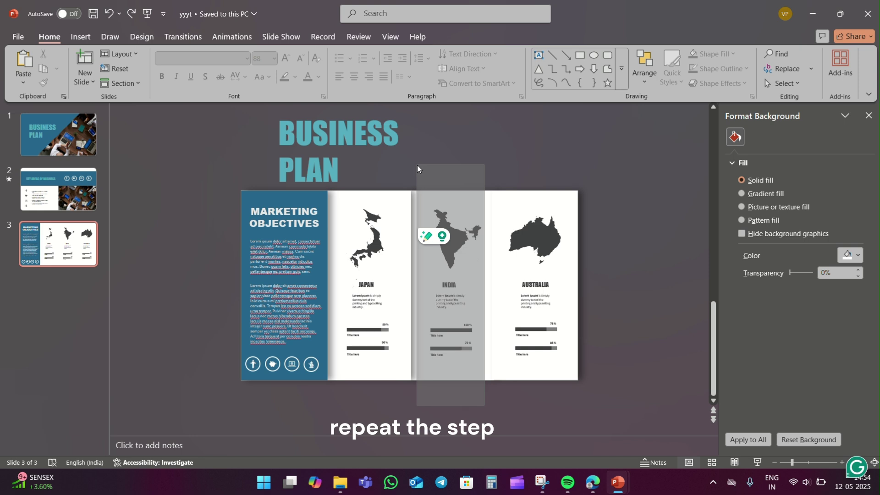
pyautogui.rightClick(425, 199)
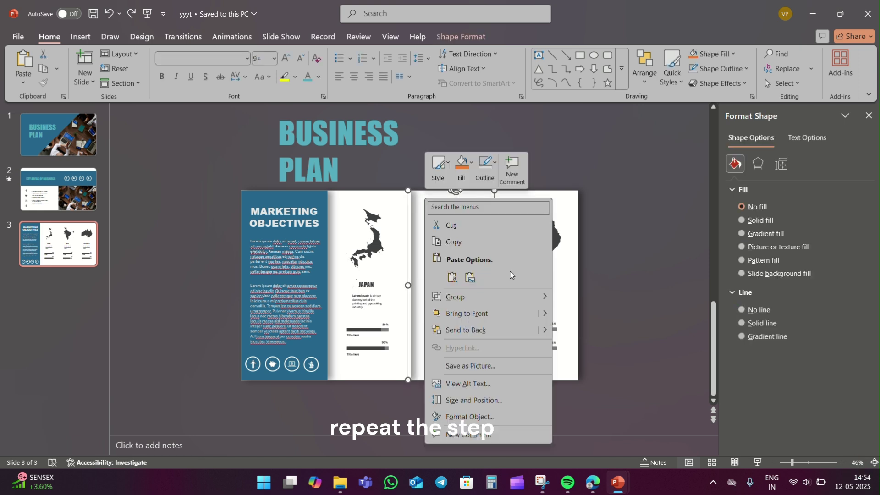
pyautogui.moveTo(455, 296)
pyautogui.click(581, 296)
pyautogui.click(376, 414)
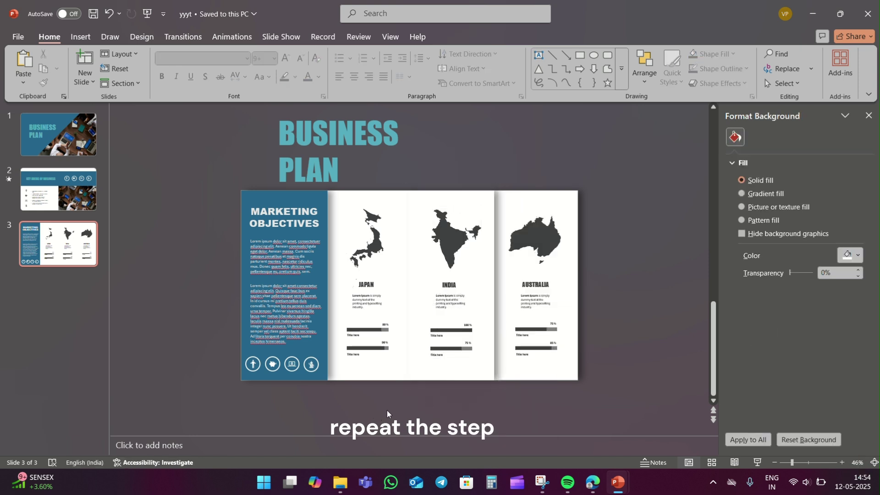
pyautogui.moveTo(405, 409); pyautogui.dragTo(334, 188)
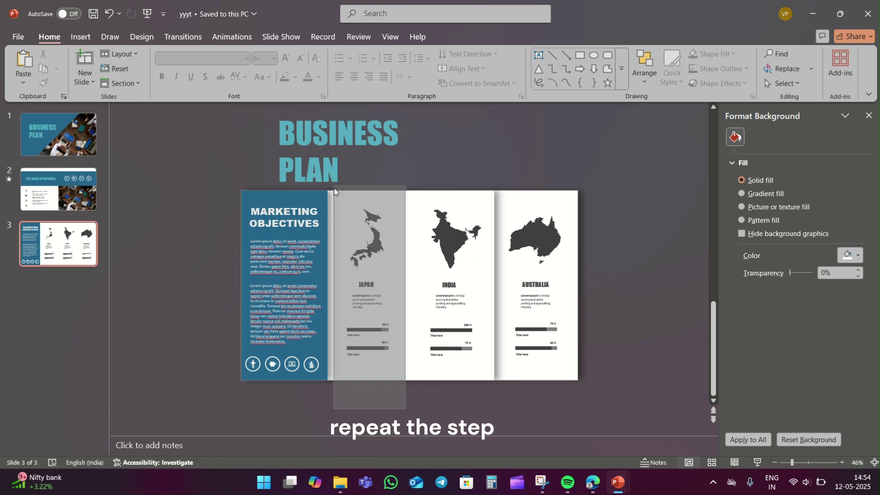
pyautogui.rightClick(395, 260)
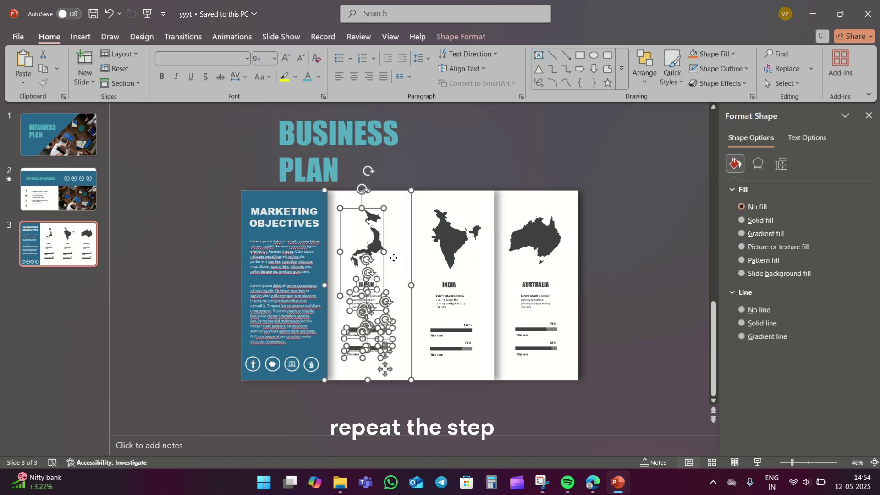
pyautogui.click(545, 112)
pyautogui.click(617, 256)
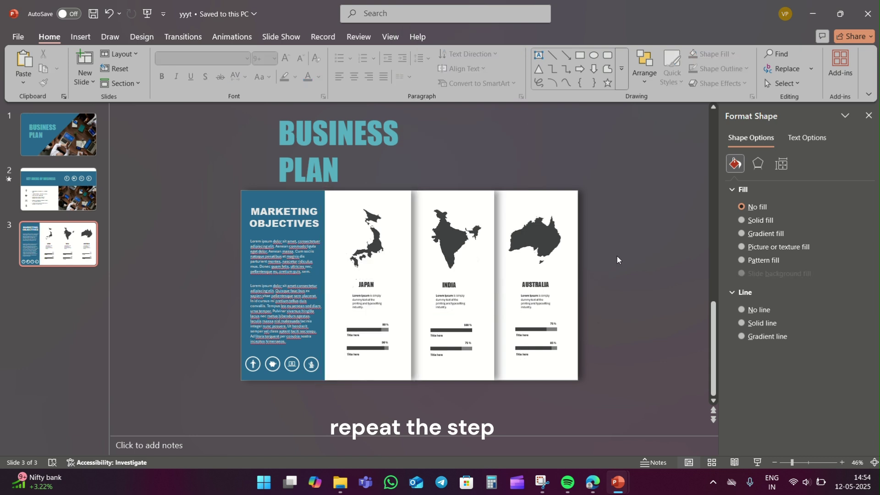
# Layer the blue panel behind the Marketing Objectives text and icons
pyautogui.rightClick(257, 204)
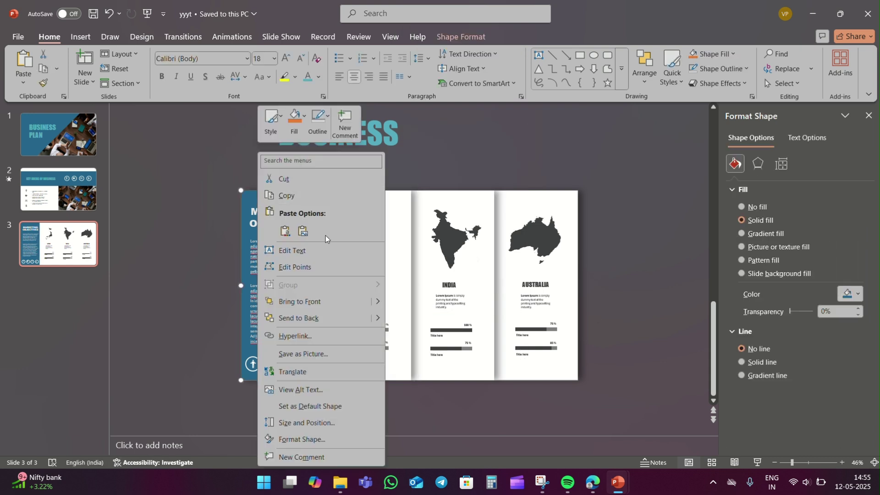
pyautogui.click(349, 297)
pyautogui.click(170, 275)
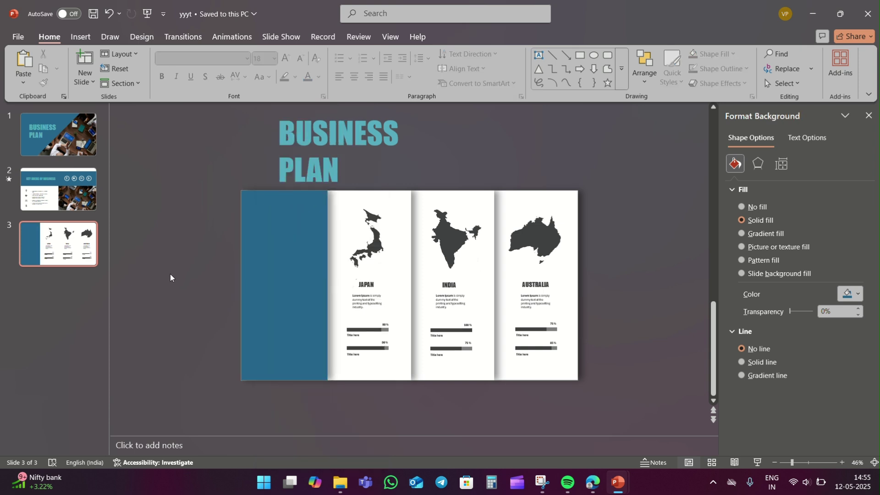
pyautogui.moveTo(288, 277); pyautogui.dragTo(185, 277)
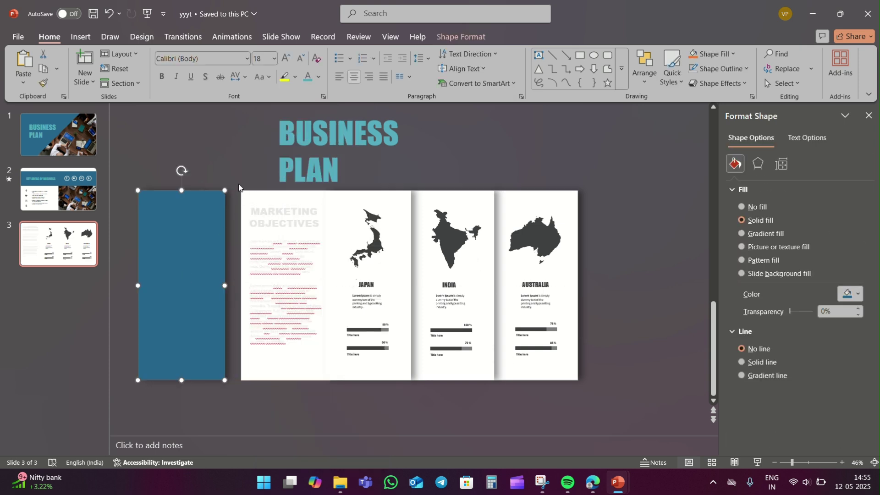
pyautogui.moveTo(238, 183); pyautogui.dragTo(327, 401)
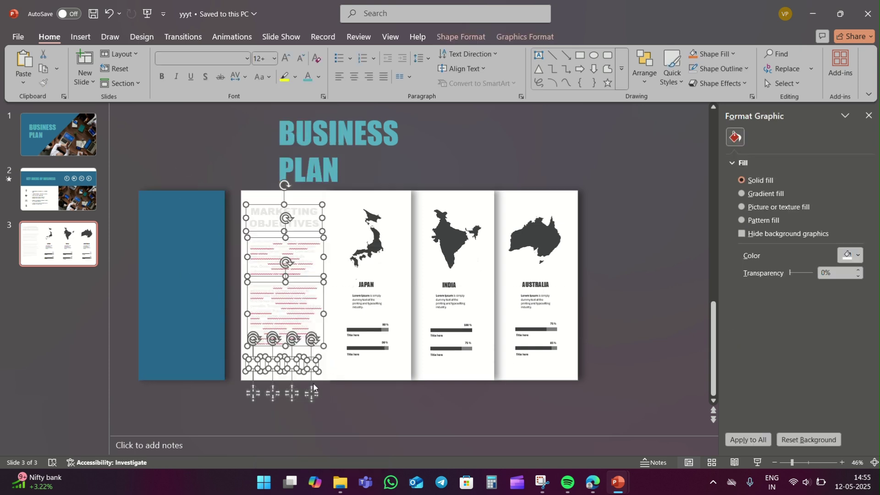
pyautogui.rightClick(297, 356)
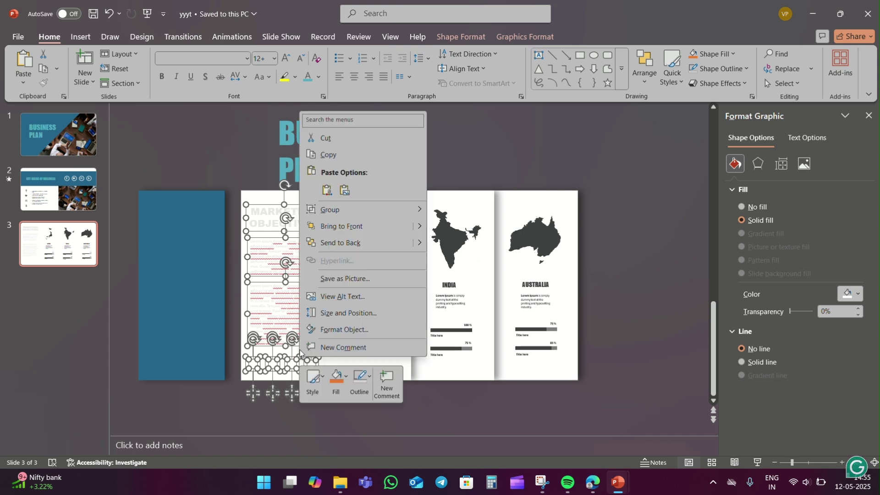
pyautogui.click(338, 229)
pyautogui.moveTo(186, 316); pyautogui.dragTo(285, 318)
pyautogui.press('Escape')
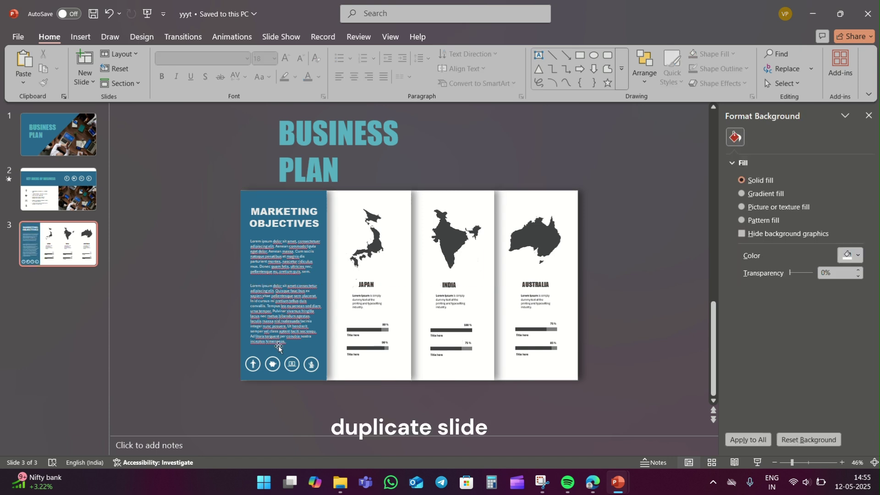
# Duplicate slide 3 as slide 4 and delete its Japan, India and Australia map panels
pyautogui.rightClick(44, 255)
pyautogui.click(100, 308)
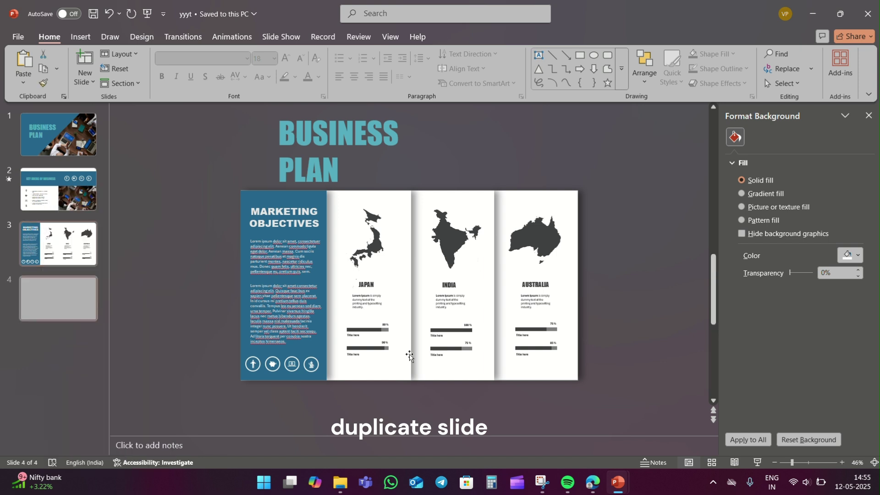
pyautogui.scroll(1, 629, 293)
pyautogui.click(564, 285)
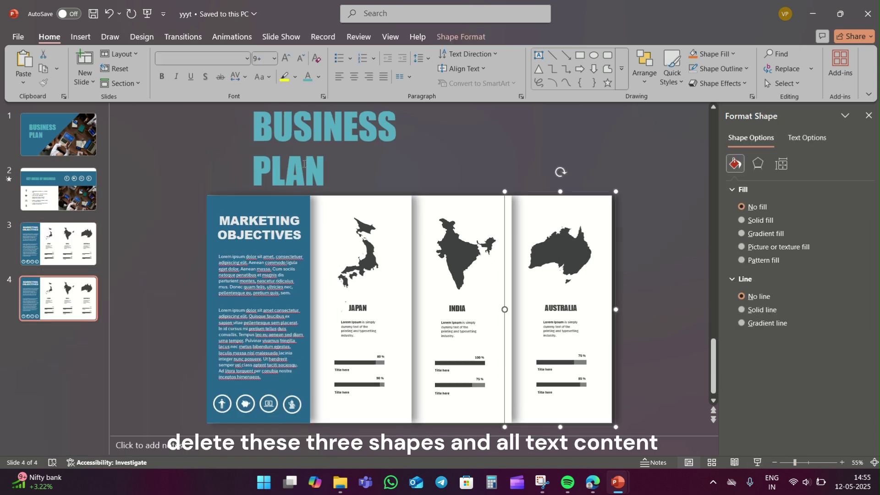
pyautogui.keyDown('shift'); pyautogui.click(463, 266); pyautogui.keyUp('shift')
pyautogui.keyDown('shift'); pyautogui.click(323, 250); pyautogui.keyUp('shift')
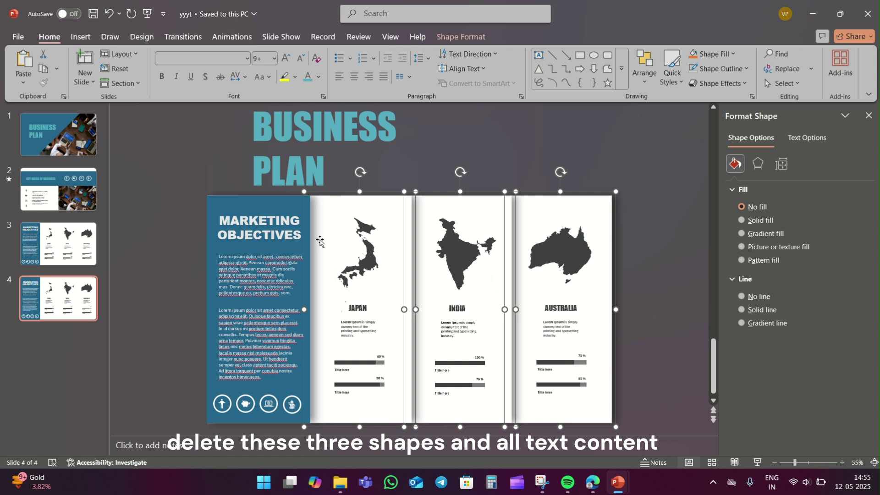
pyautogui.press('Delete')
# Delete the Marketing Objectives title, text boxes and BUSINESS PLAN title from slide 4
pyautogui.click(245, 221)
pyautogui.press('Tab')
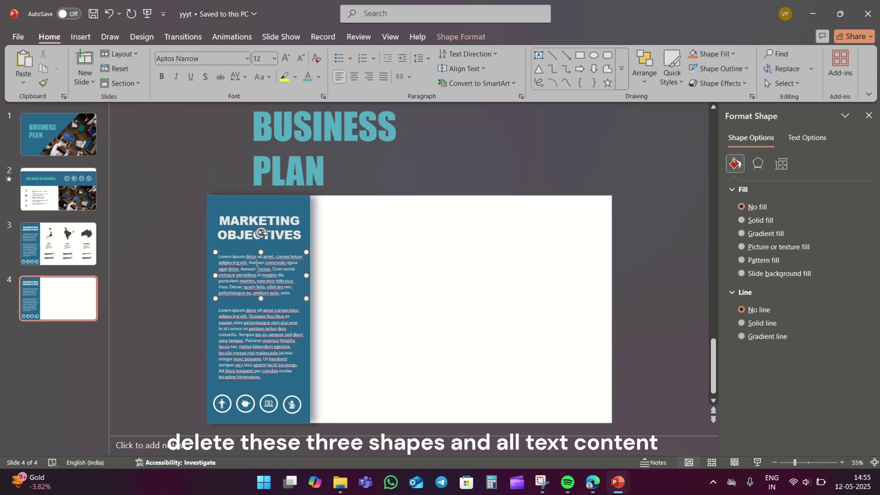
pyautogui.press('Tab')
pyautogui.keyDown('shift'); pyautogui.click(261, 265); pyautogui.keyUp('shift')
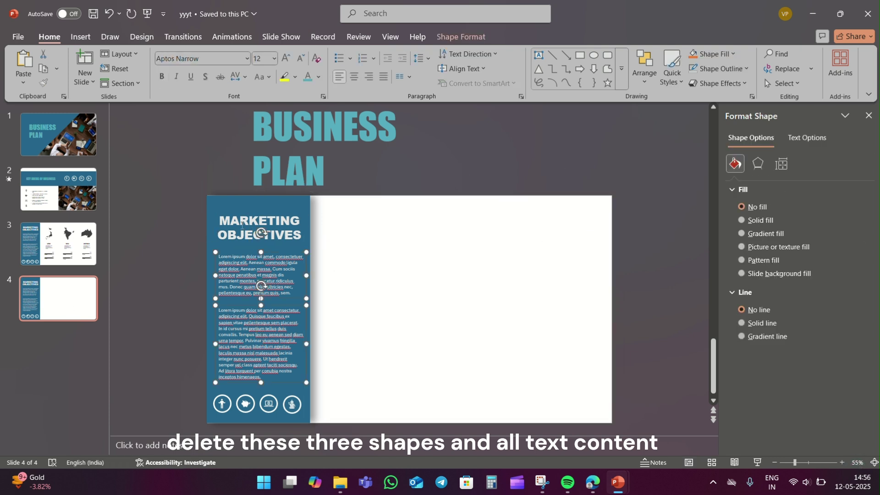
pyautogui.keyDown('shift'); pyautogui.click(242, 225); pyautogui.keyUp('shift')
pyautogui.press('Delete')
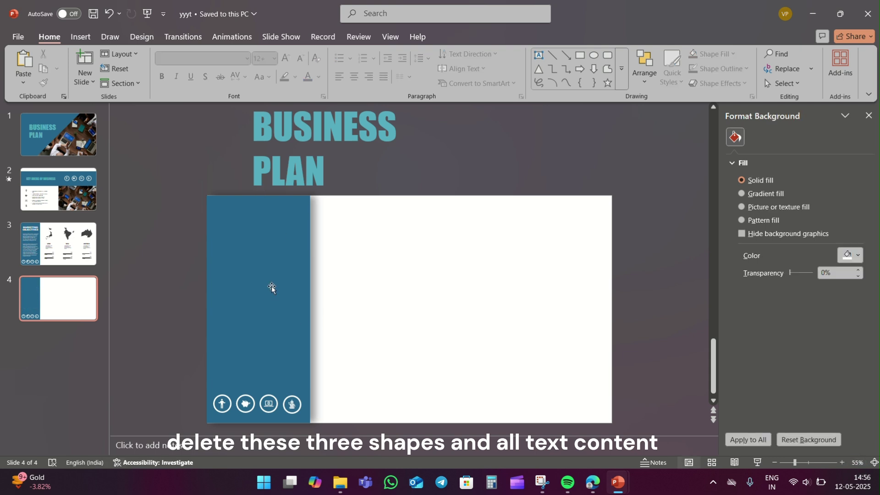
pyautogui.hotkey('ctrl', 'z')
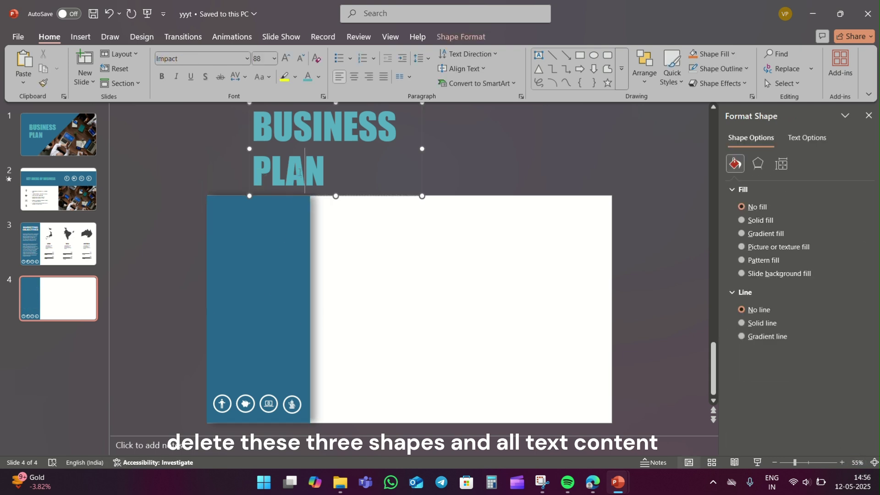
pyautogui.press('Delete')
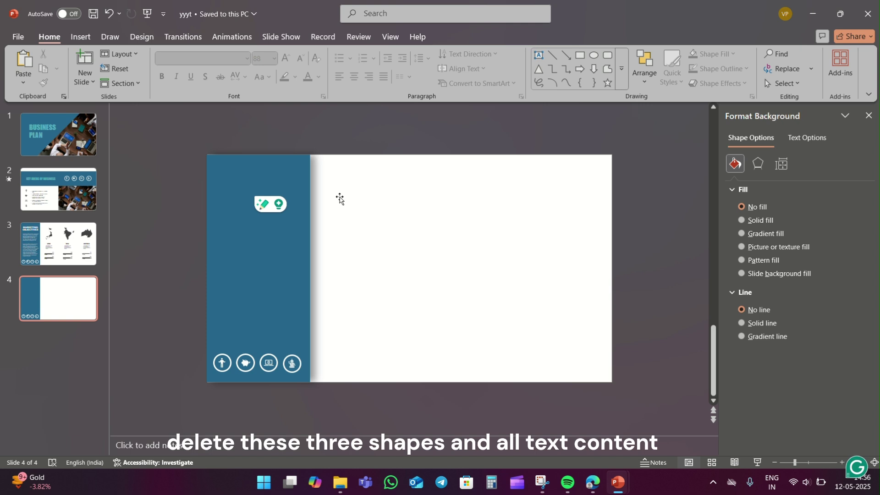
pyautogui.click(281, 230)
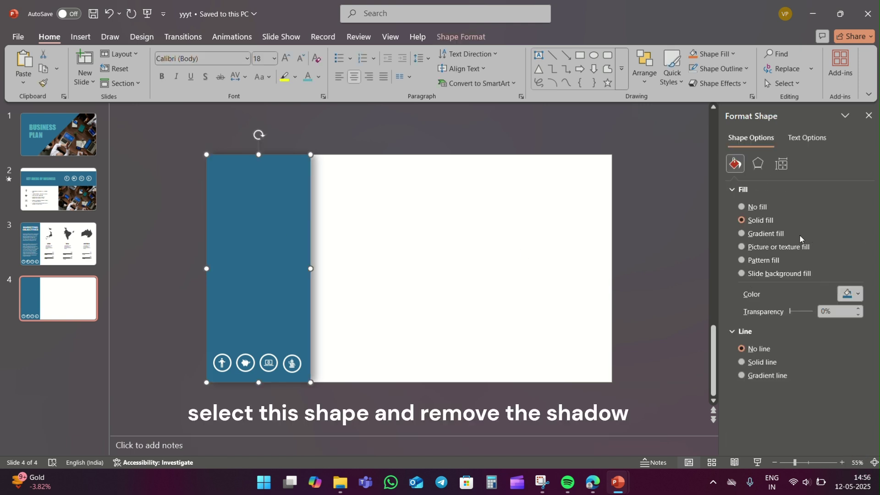
# Set the teal rectangle's shadow to No Shadow
pyautogui.click(758, 164)
pyautogui.click(849, 205)
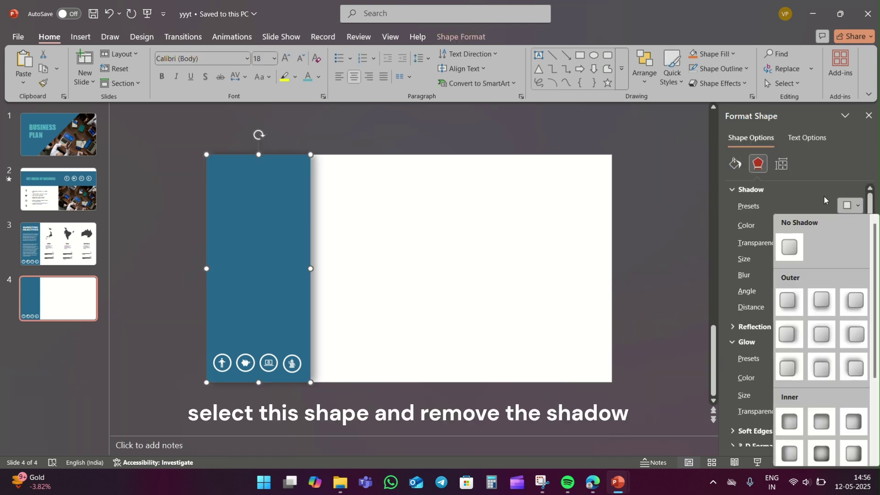
pyautogui.click(793, 251)
# Rotate the teal rectangle 90° and stretch it into a thin band across the lower right
pyautogui.click(156, 237)
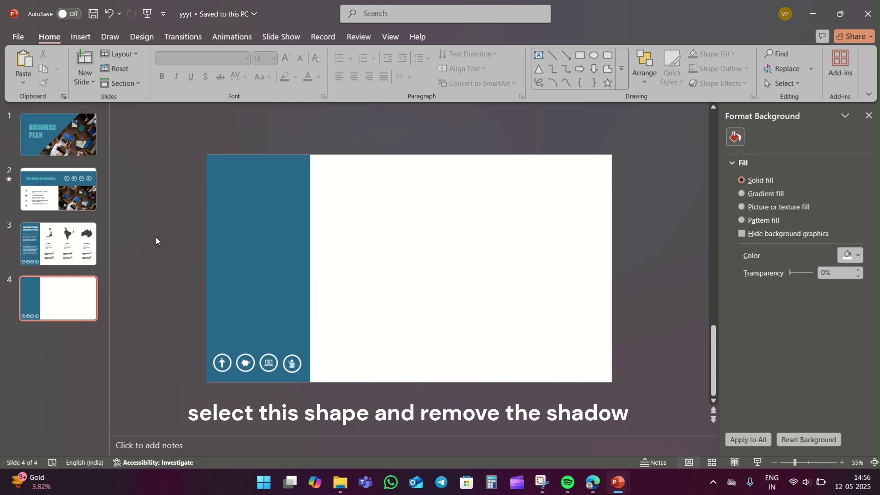
pyautogui.click(229, 220)
pyautogui.moveTo(259, 135)
pyautogui.mouseDown()
pyautogui.moveTo(317, 176)
pyautogui.moveTo(385, 297)
pyautogui.mouseUp()
pyautogui.moveTo(334, 275); pyautogui.dragTo(519, 315)
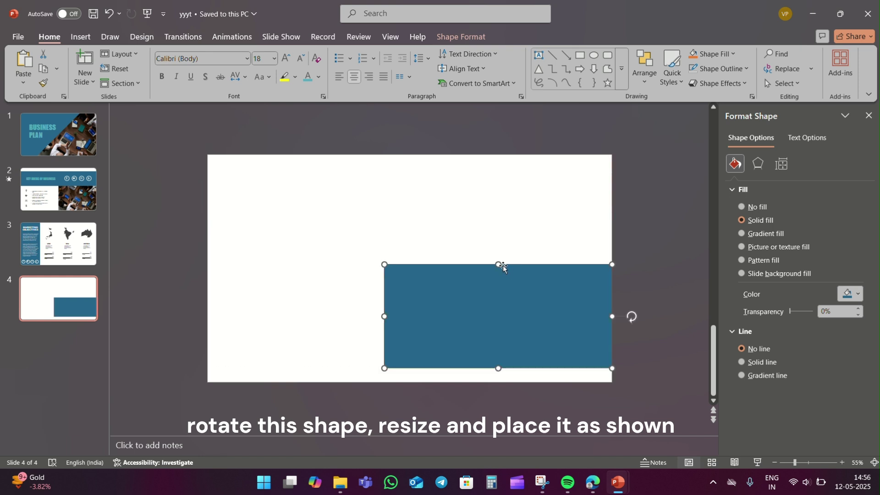
pyautogui.moveTo(499, 264); pyautogui.dragTo(504, 307)
pyautogui.moveTo(384, 338); pyautogui.dragTo(358, 341)
pyautogui.click(651, 283)
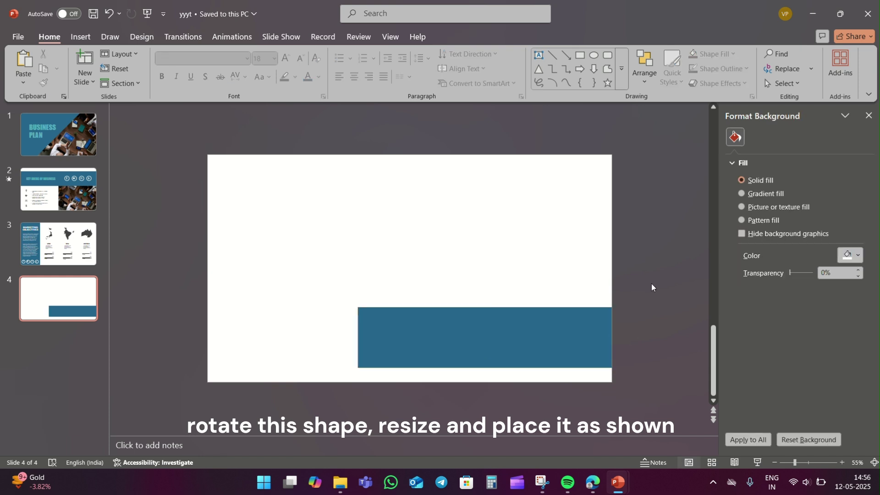
# Paste slide 2's office photo onto slide 4 near the centre
pyautogui.click(44, 197)
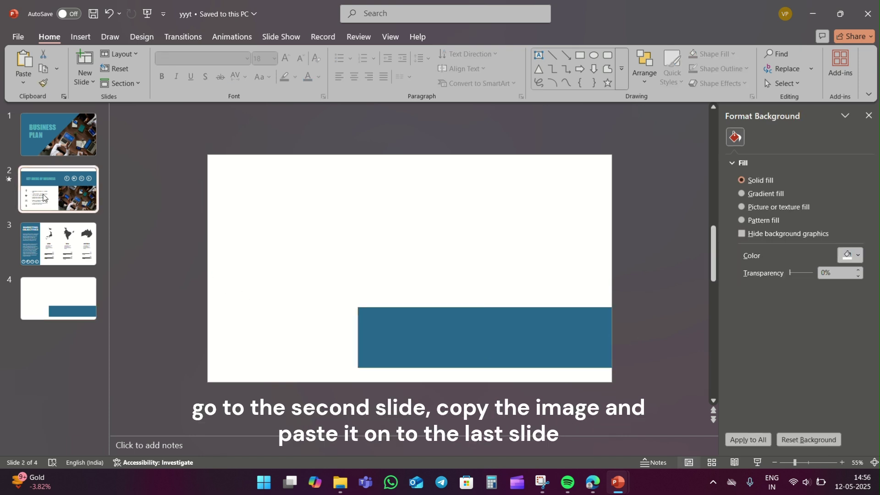
pyautogui.click(516, 345)
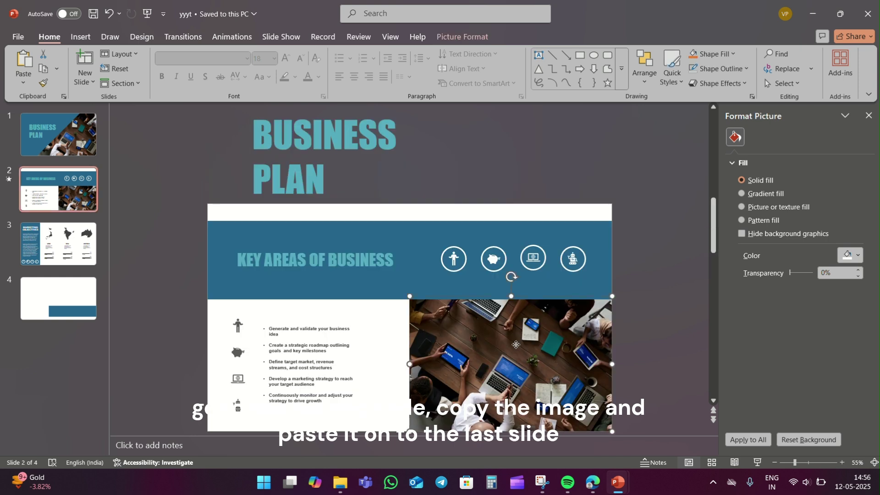
pyautogui.click(50, 294)
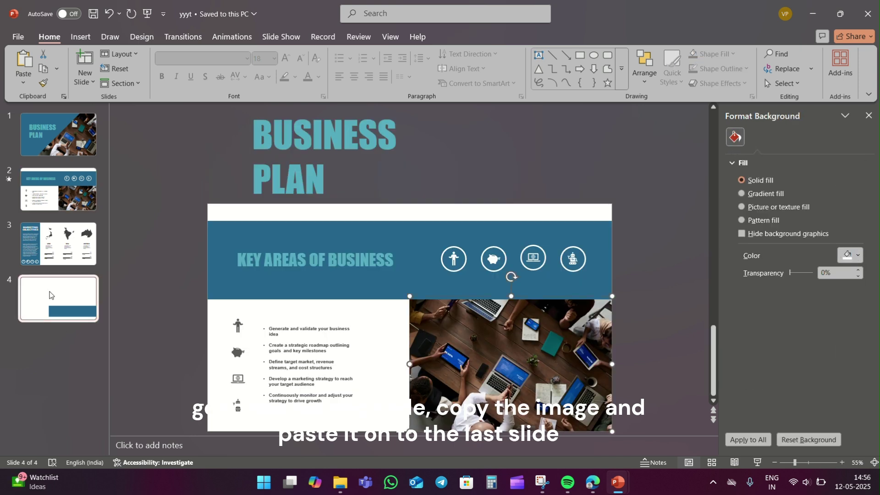
pyautogui.hotkey('ctrl', 'v')
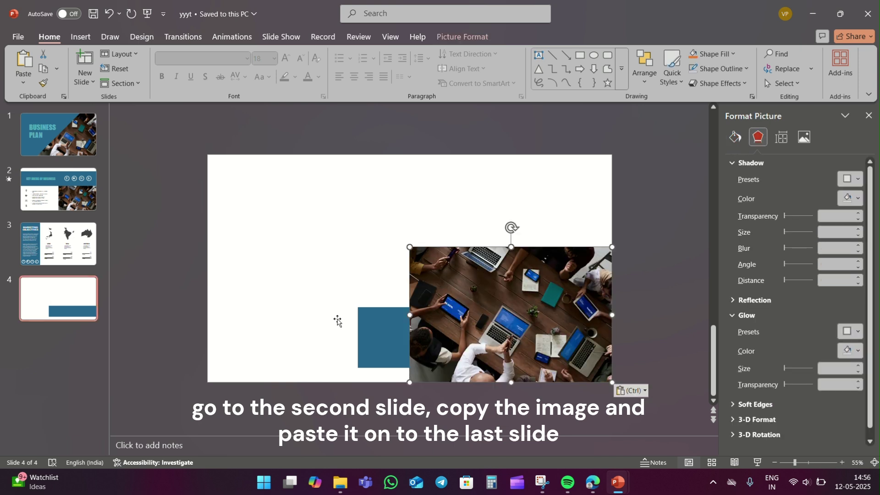
pyautogui.moveTo(512, 327)
pyautogui.mouseDown()
pyautogui.moveTo(431, 298)
pyautogui.moveTo(404, 312)
pyautogui.mouseUp()
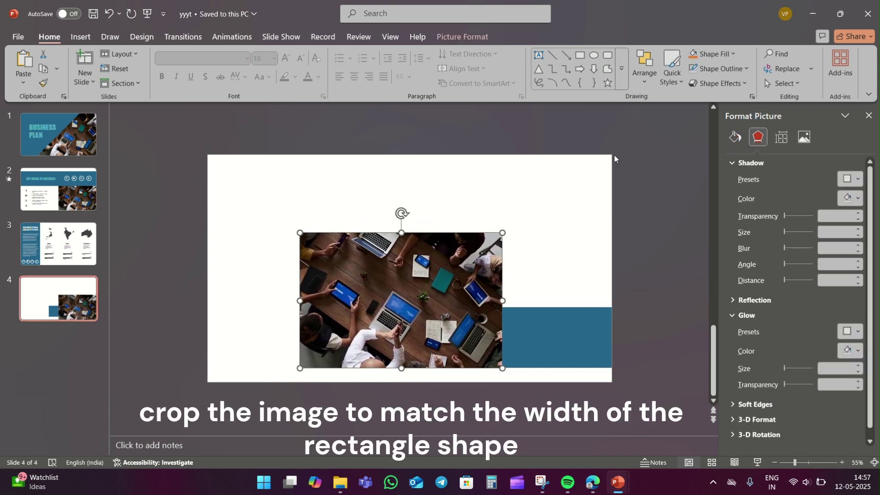
# Crop the photo to a strip running from the slide's left edge to the band
pyautogui.click(472, 40)
pyautogui.click(749, 62)
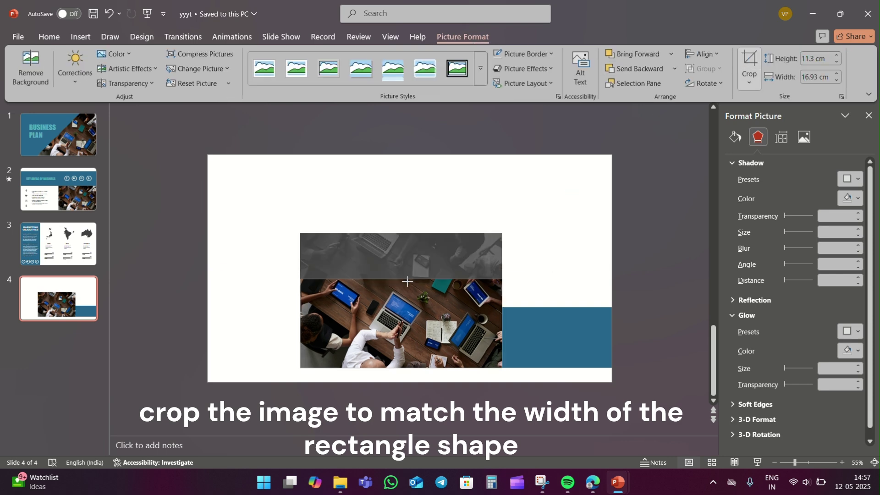
pyautogui.moveTo(402, 233); pyautogui.dragTo(405, 305)
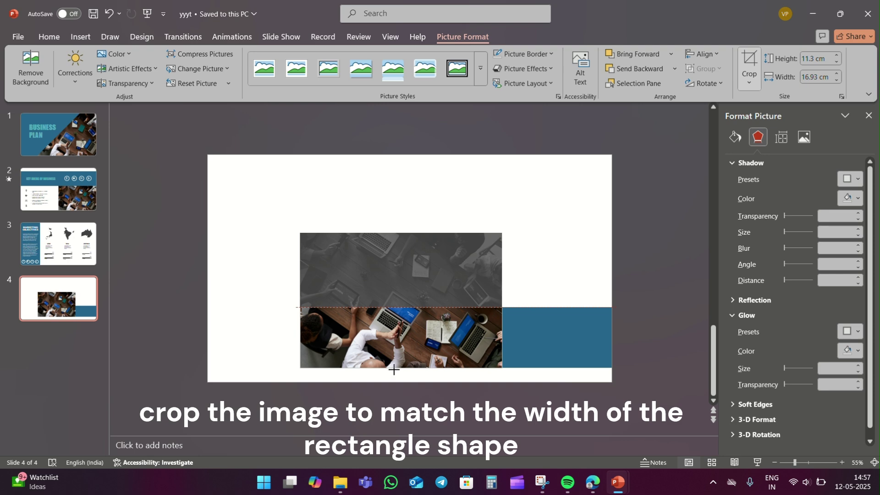
pyautogui.moveTo(394, 369); pyautogui.dragTo(400, 369)
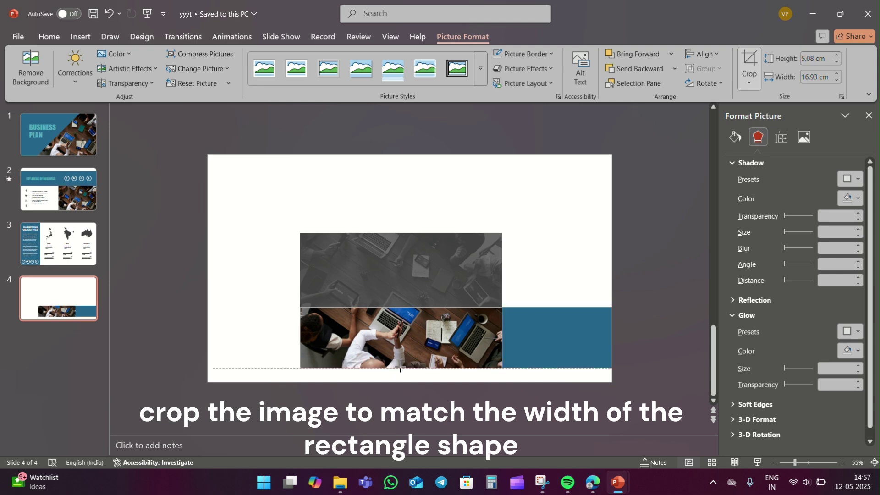
pyautogui.moveTo(440, 333); pyautogui.dragTo(441, 332)
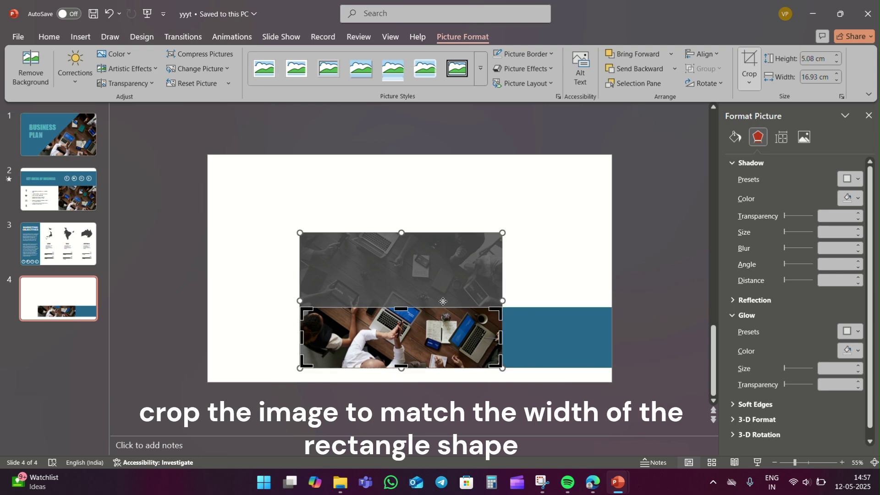
pyautogui.moveTo(443, 301); pyautogui.dragTo(350, 303)
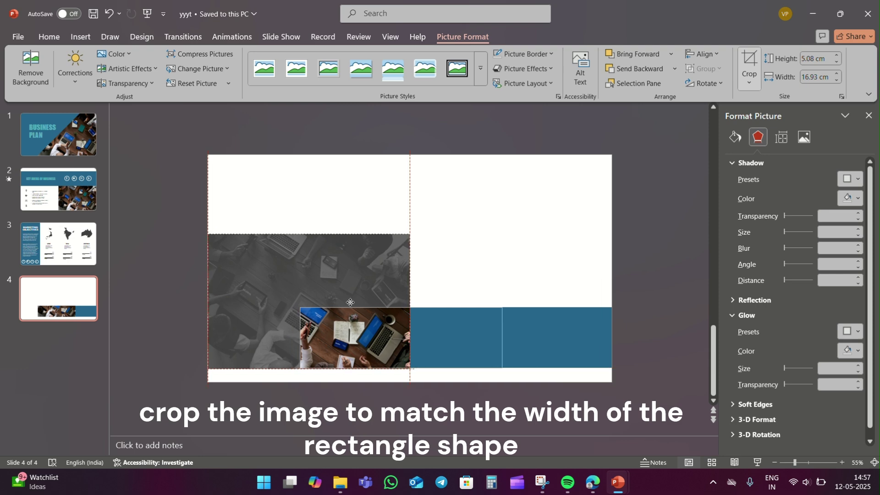
pyautogui.moveTo(350, 302); pyautogui.dragTo(350, 301)
pyautogui.moveTo(300, 338); pyautogui.dragTo(206, 329)
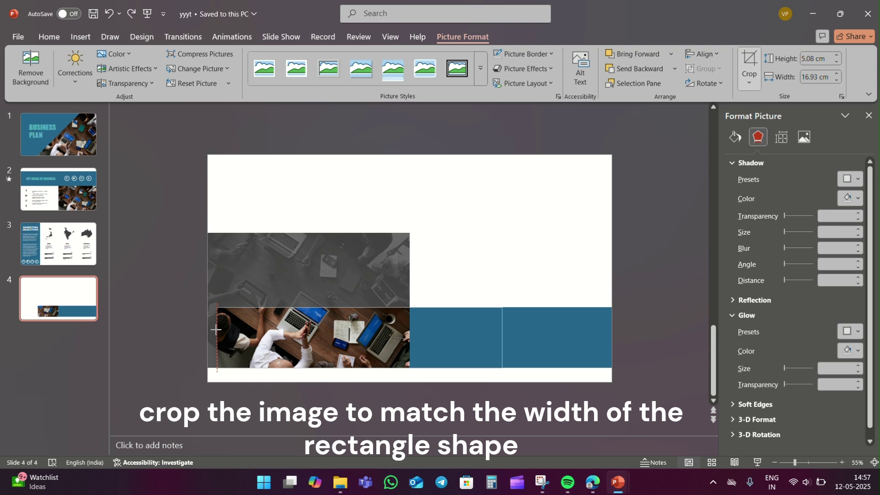
pyautogui.moveTo(490, 336); pyautogui.dragTo(411, 335)
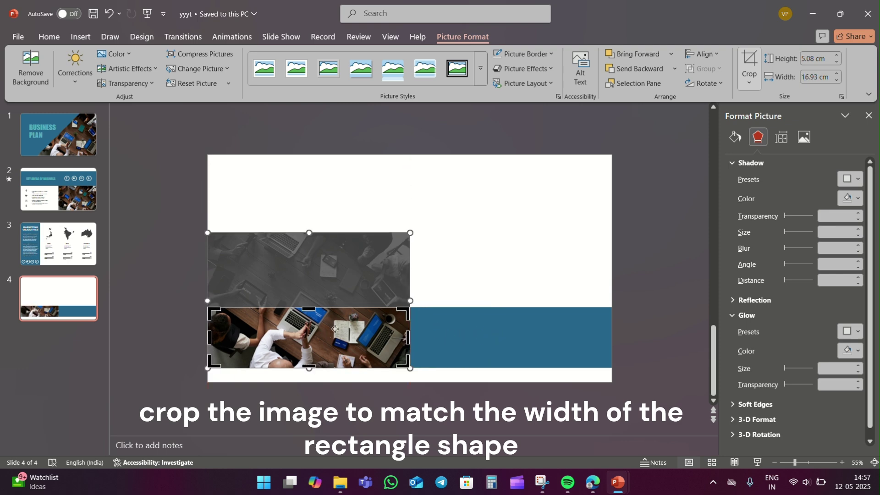
pyautogui.moveTo(329, 332); pyautogui.dragTo(332, 350)
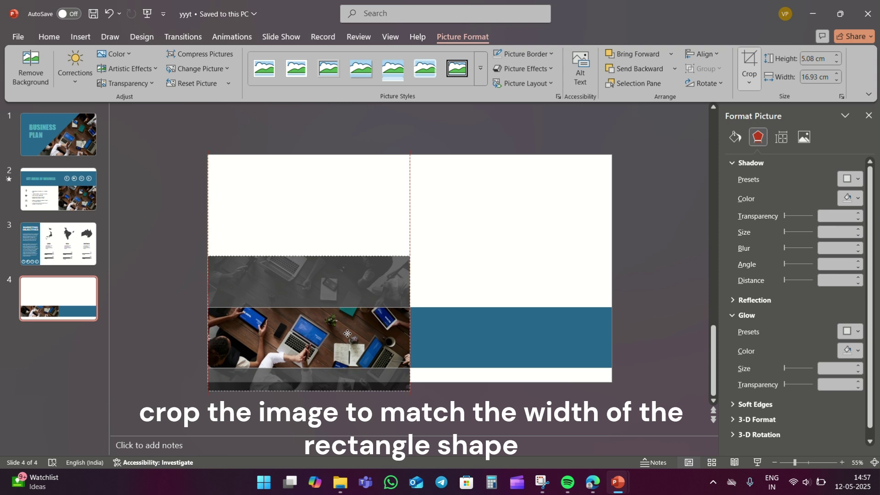
pyautogui.click(163, 299)
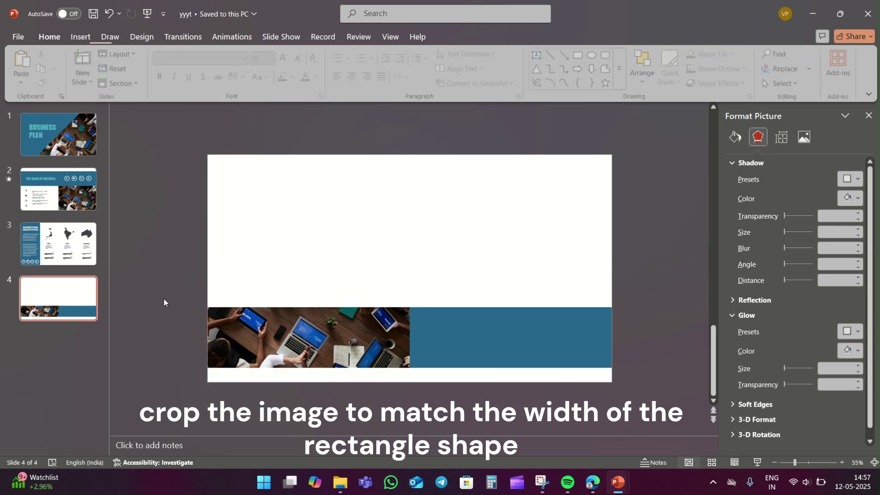
# Copy the cropped photo beside slide 3 and settle the original above slide 4's teal band
pyautogui.click(373, 331)
pyautogui.hotkey('ctrl', 'c')
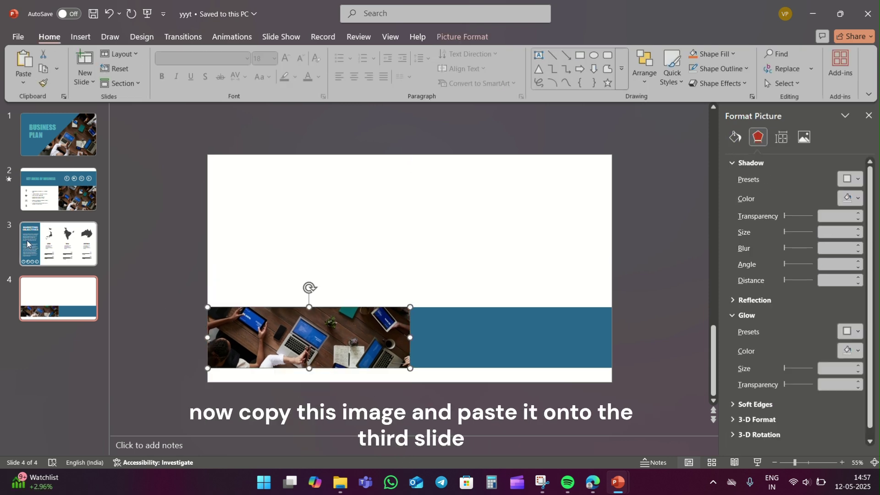
pyautogui.click(29, 244)
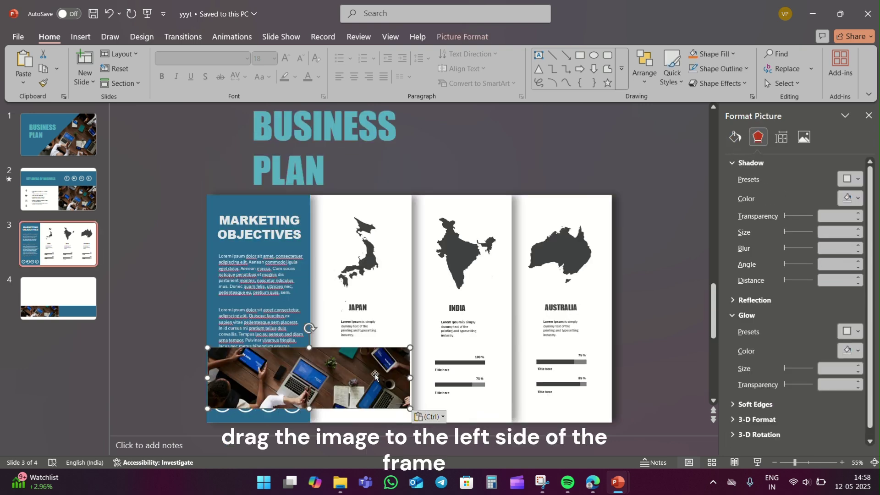
pyautogui.moveTo(301, 360)
pyautogui.mouseDown()
pyautogui.moveTo(298, 377)
pyautogui.moveTo(238, 370)
pyautogui.mouseUp()
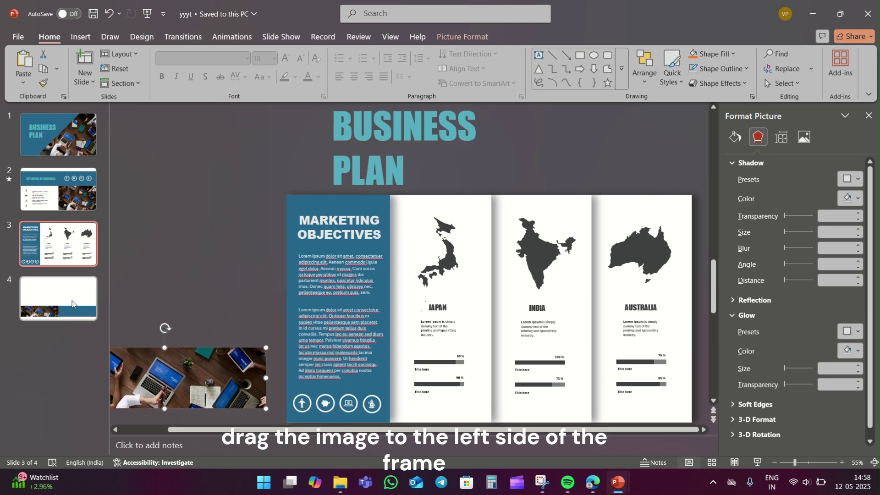
pyautogui.click(70, 291)
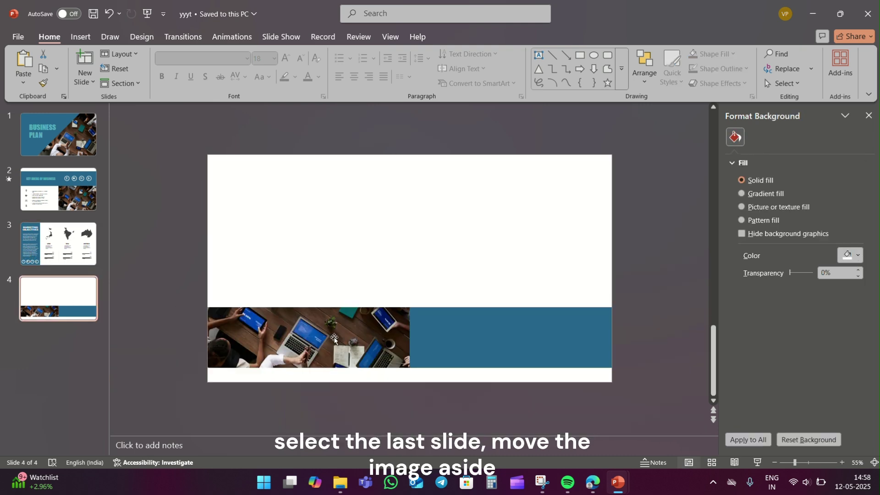
pyautogui.moveTo(320, 337)
pyautogui.mouseDown()
pyautogui.moveTo(456, 348)
pyautogui.moveTo(357, 259)
pyautogui.mouseUp()
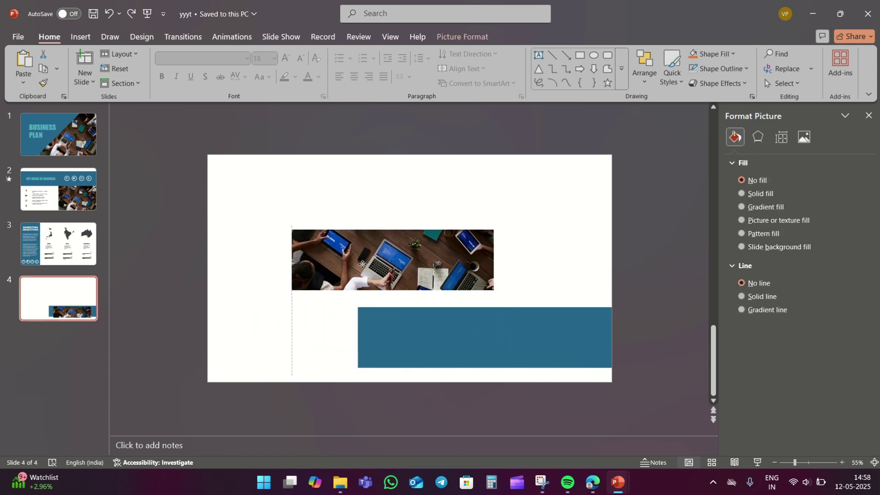
pyautogui.click(172, 320)
# Drag the circles and icons onto the teal band, then fill the four icons dark grey
pyautogui.moveTo(335, 394)
pyautogui.mouseDown()
pyautogui.moveTo(318, 375)
pyautogui.moveTo(466, 365)
pyautogui.mouseUp()
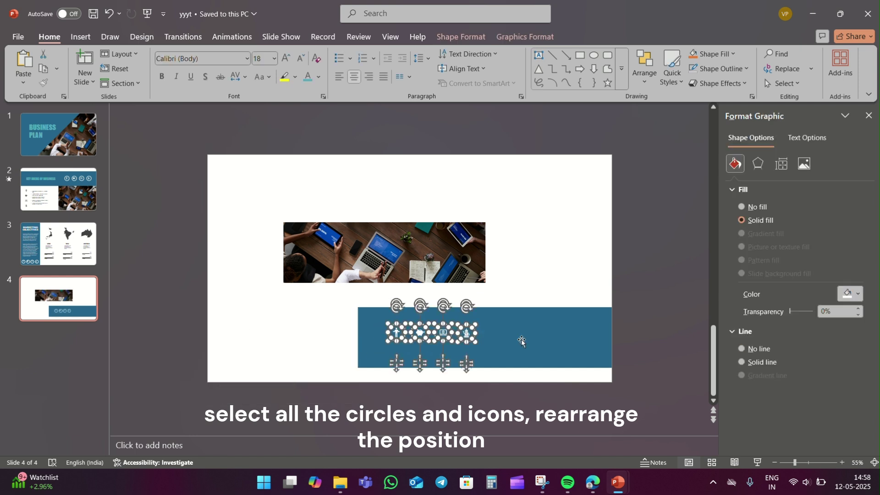
pyautogui.click(620, 296)
pyautogui.click(396, 332)
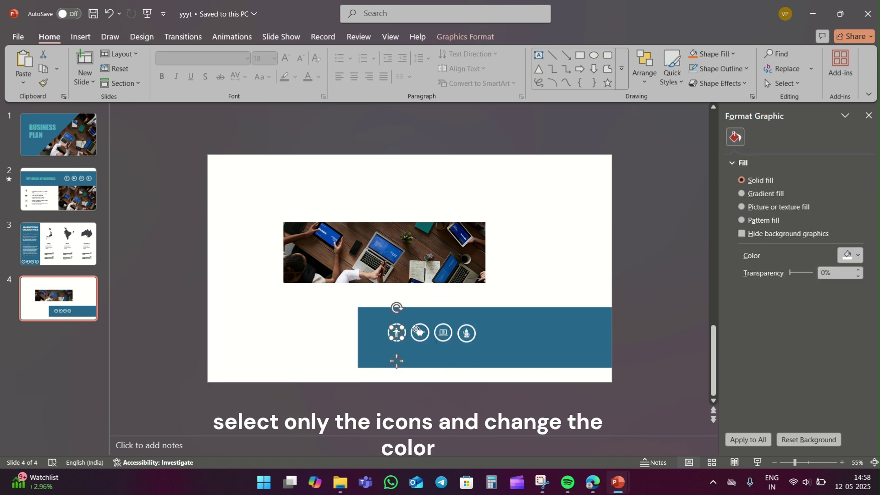
pyautogui.keyDown('shift'); pyautogui.click(420, 333); pyautogui.keyUp('shift')
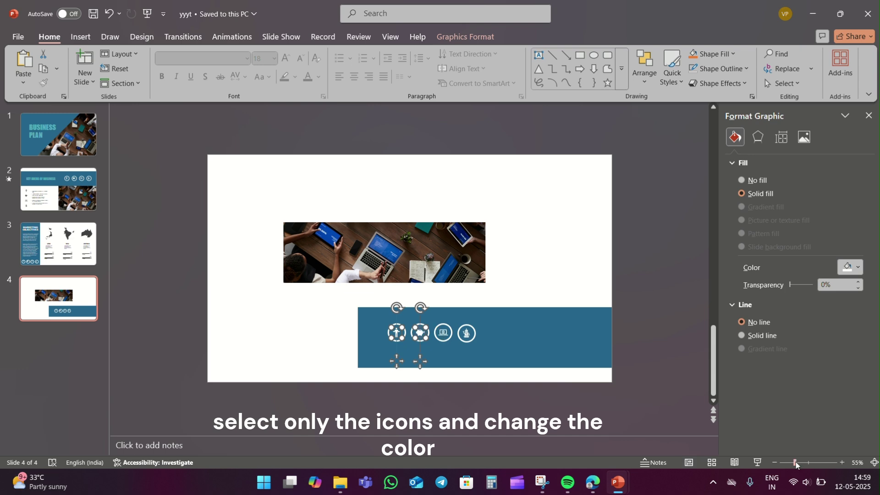
pyautogui.moveTo(795, 463); pyautogui.dragTo(806, 463)
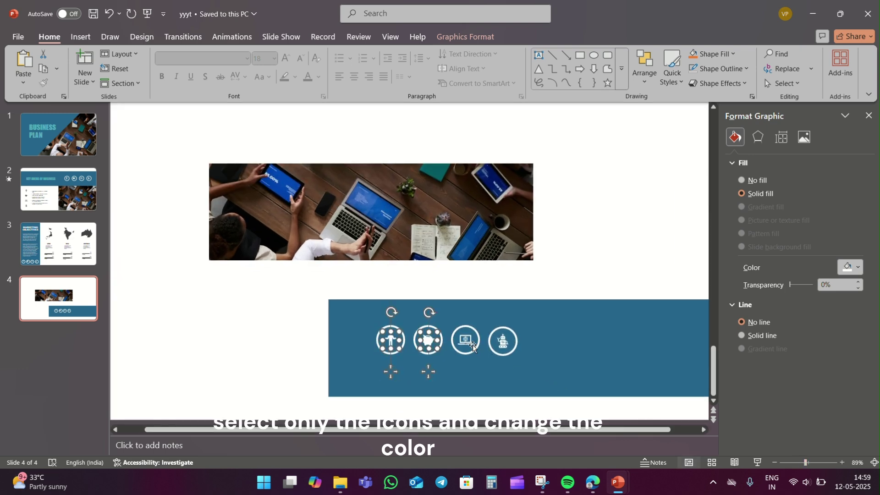
pyautogui.keyDown('shift'); pyautogui.click(503, 340); pyautogui.keyUp('shift')
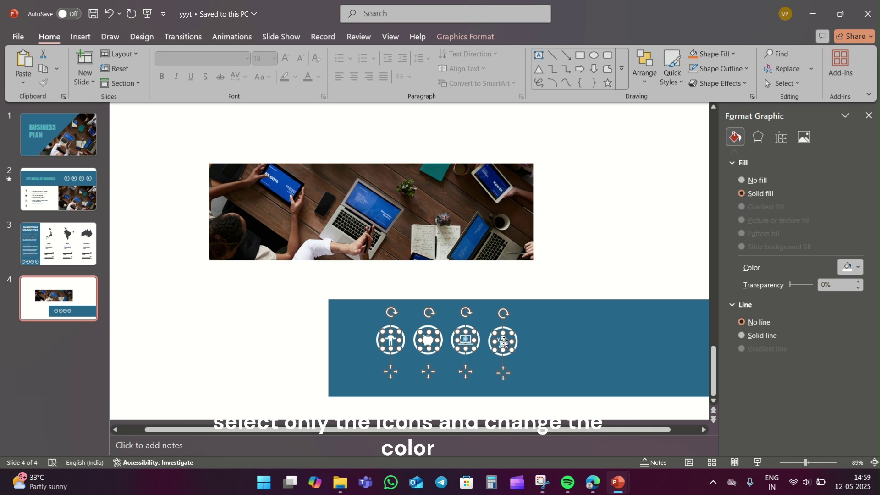
pyautogui.click(708, 59)
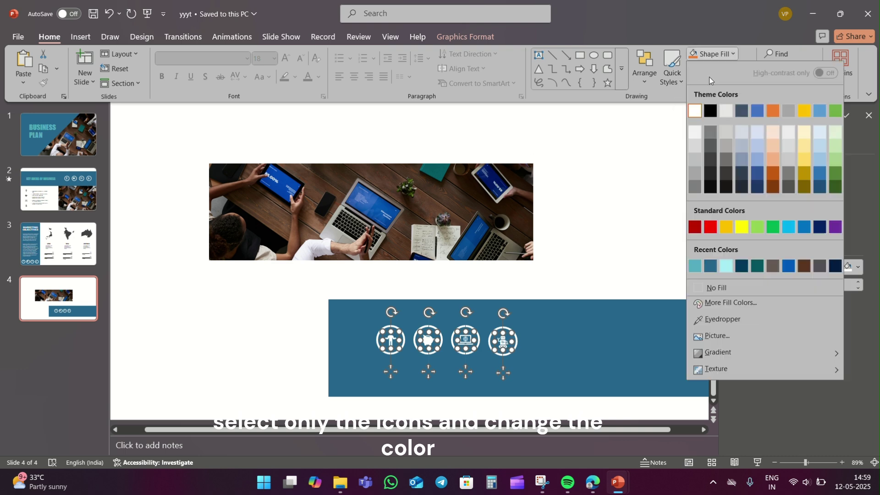
pyautogui.click(712, 147)
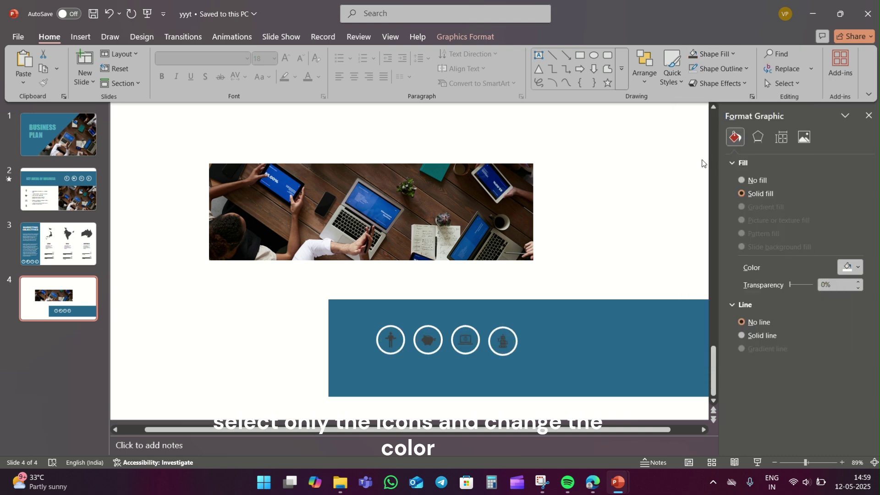
pyautogui.click(300, 332)
# Give the four icon circles dark gray outlines and move them with their icons above the photo
pyautogui.click(391, 327)
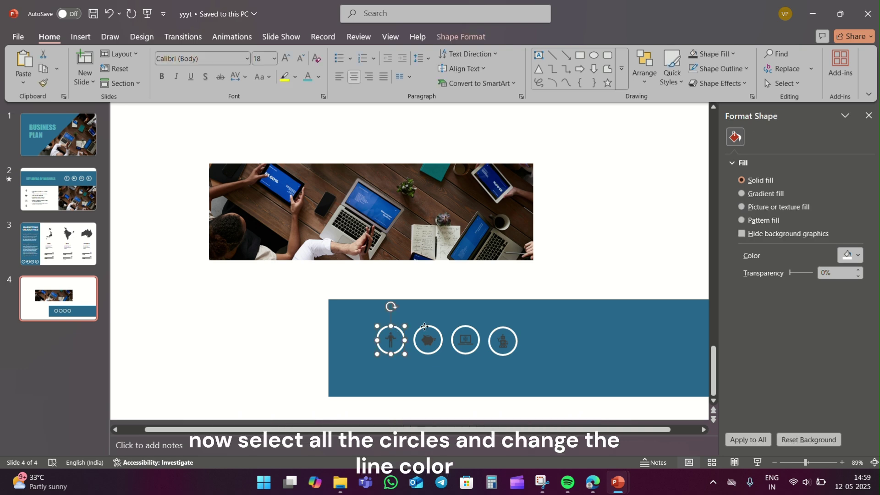
pyautogui.keyDown('shift'); pyautogui.click(434, 328); pyautogui.keyUp('shift')
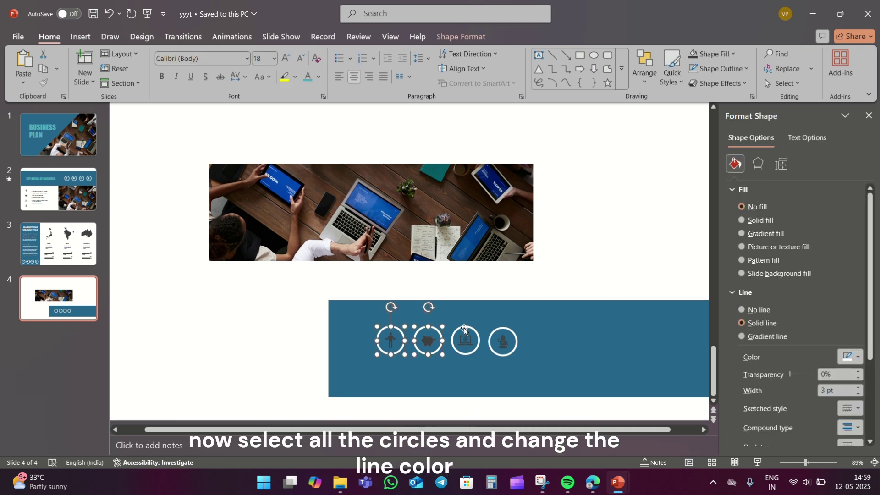
pyautogui.keyDown('shift'); pyautogui.click(507, 328); pyautogui.keyUp('shift')
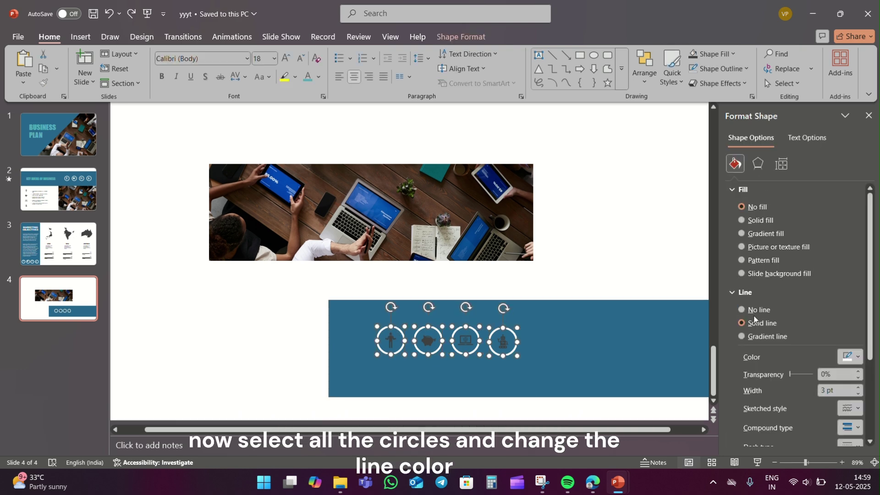
pyautogui.click(851, 357)
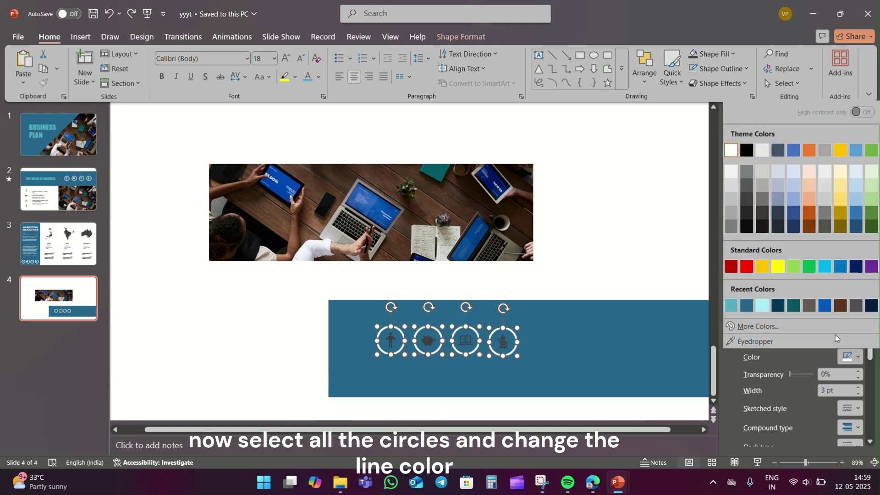
pyautogui.click(754, 198)
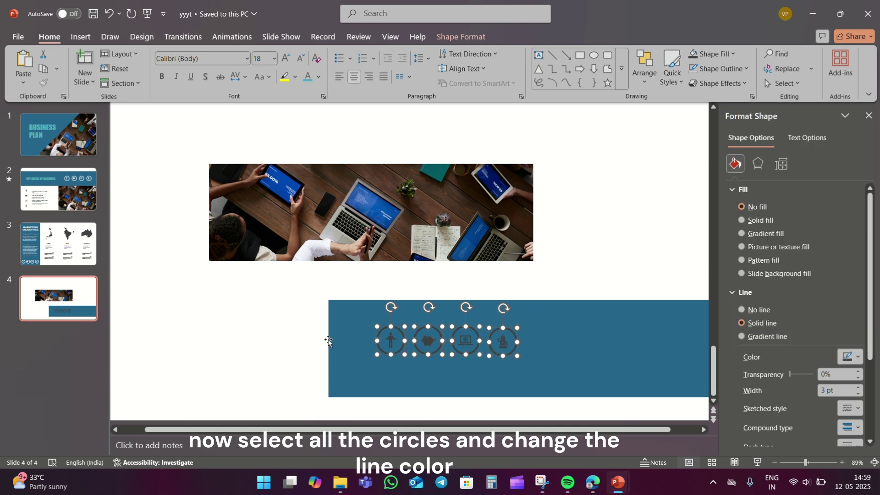
pyautogui.moveTo(263, 317); pyautogui.dragTo(596, 377)
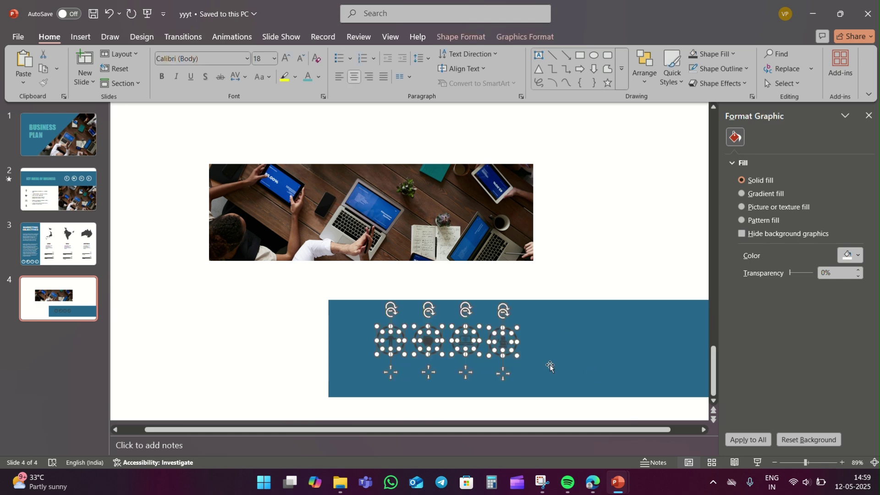
pyautogui.moveTo(501, 376)
pyautogui.mouseDown()
pyautogui.moveTo(628, 225)
pyautogui.moveTo(632, 210)
pyautogui.moveTo(613, 165)
pyautogui.mouseUp()
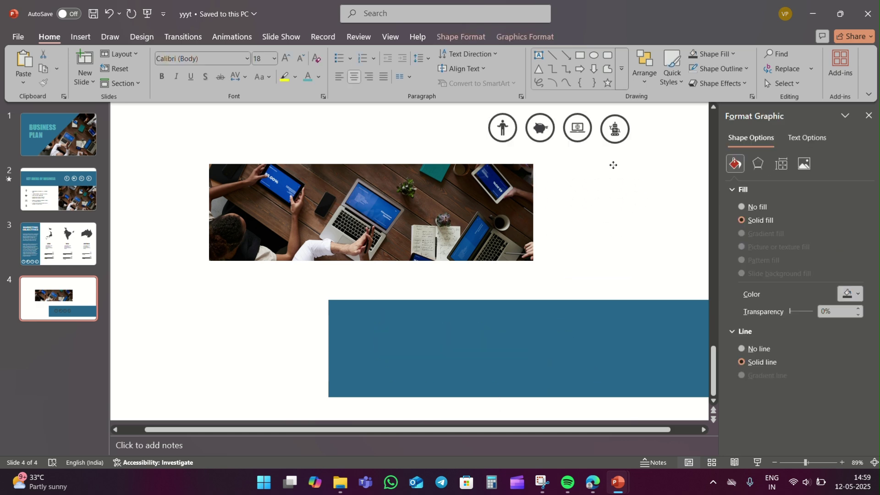
# Move the photo to the bottom-left of the slide beside the teal band
pyautogui.click(796, 464)
pyautogui.moveTo(796, 463); pyautogui.dragTo(798, 464)
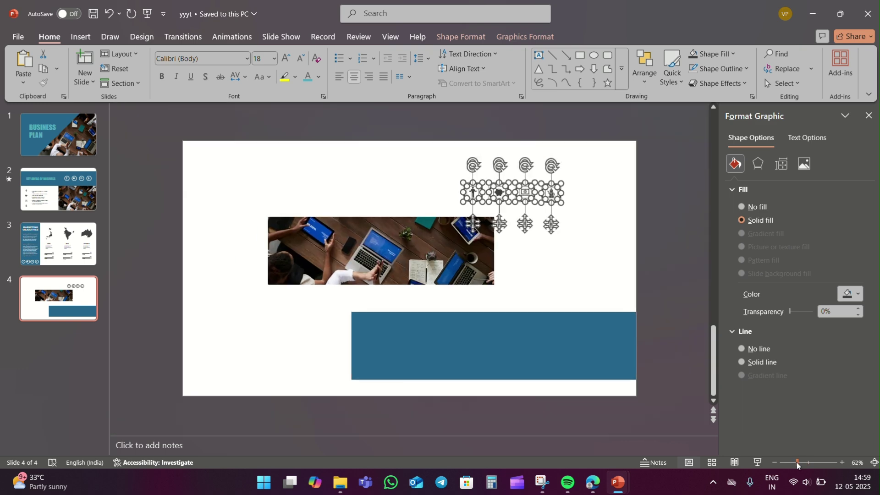
pyautogui.click(357, 288)
pyautogui.moveTo(414, 246); pyautogui.dragTo(328, 343)
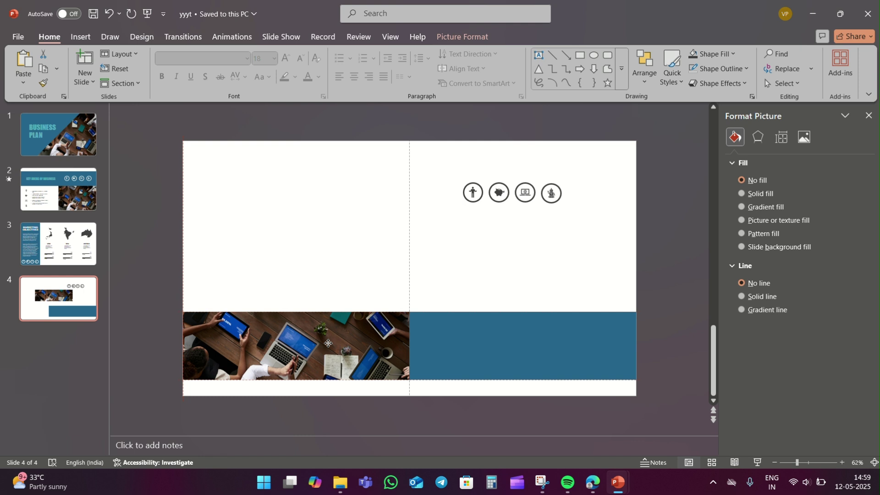
# Paste in the title and four text blocks, and lower 'Key Areas for Business Growth' onto the teal band
pyautogui.click(678, 270)
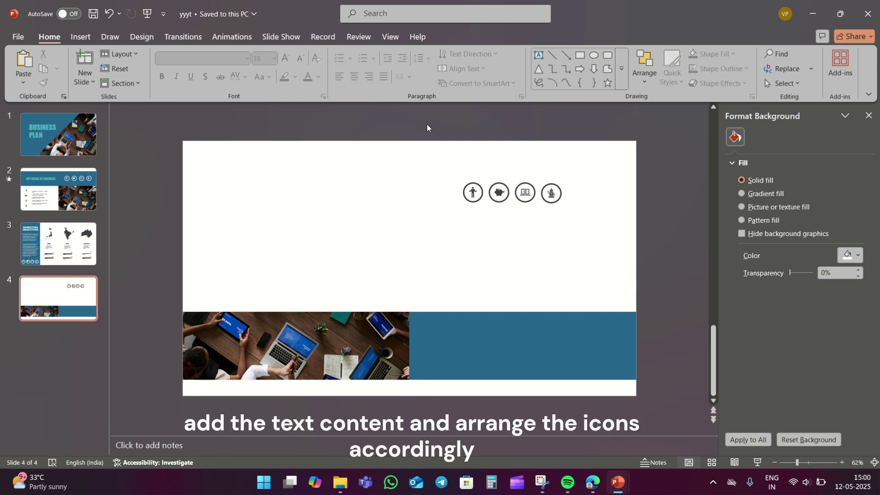
pyautogui.hotkey('ctrl', 'v')
pyautogui.click(662, 308)
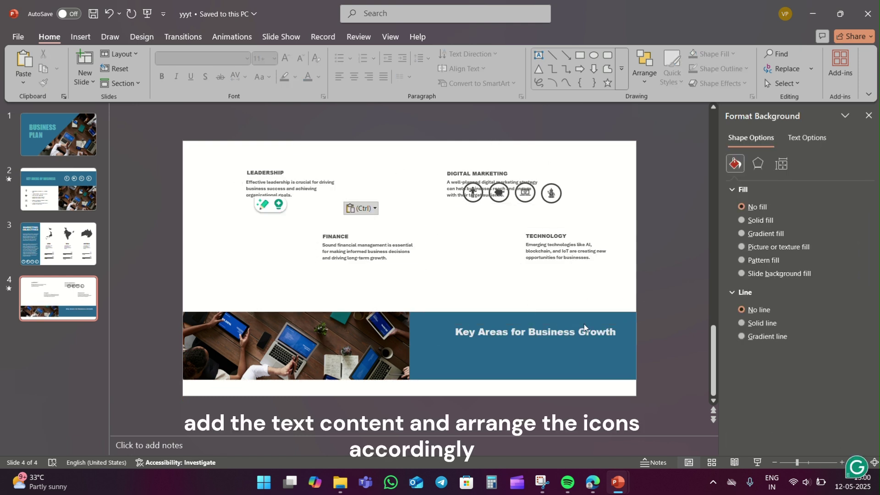
pyautogui.moveTo(584, 327); pyautogui.dragTo(566, 358)
pyautogui.click(668, 299)
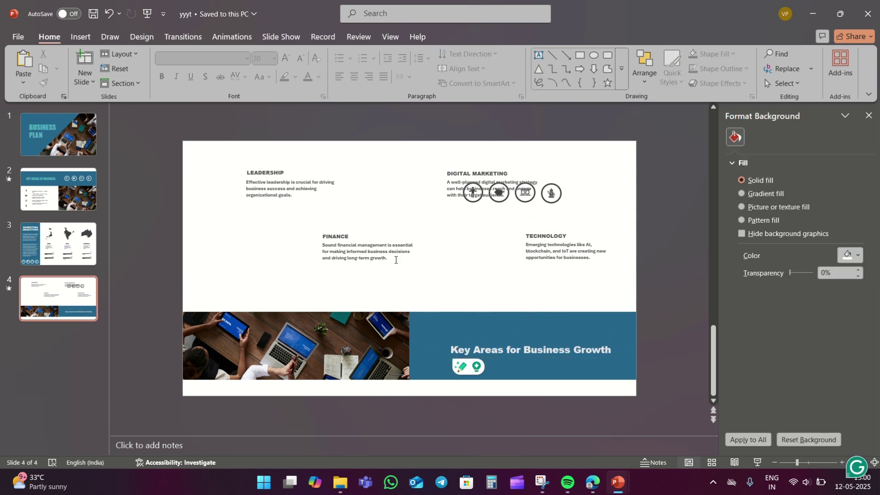
# Place the robot icon beside TECHNOLOGY and the marketing icon beside DIGITAL MARKETING
pyautogui.click(473, 201)
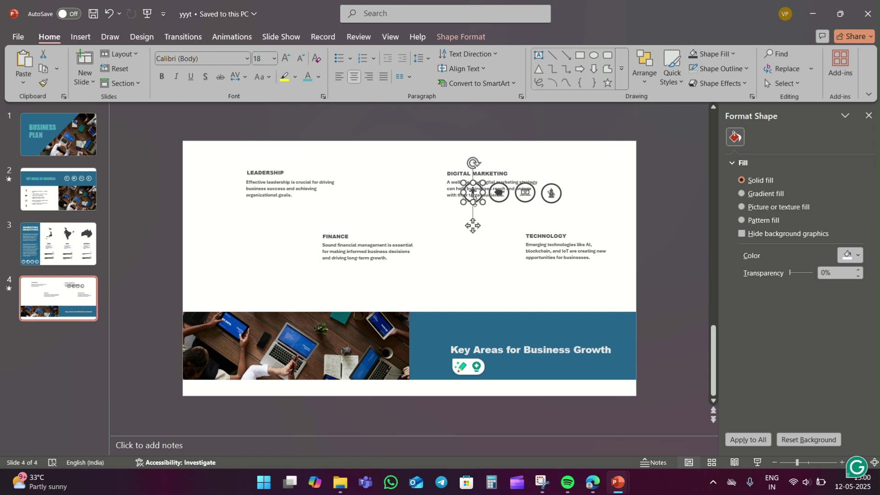
pyautogui.click(533, 212)
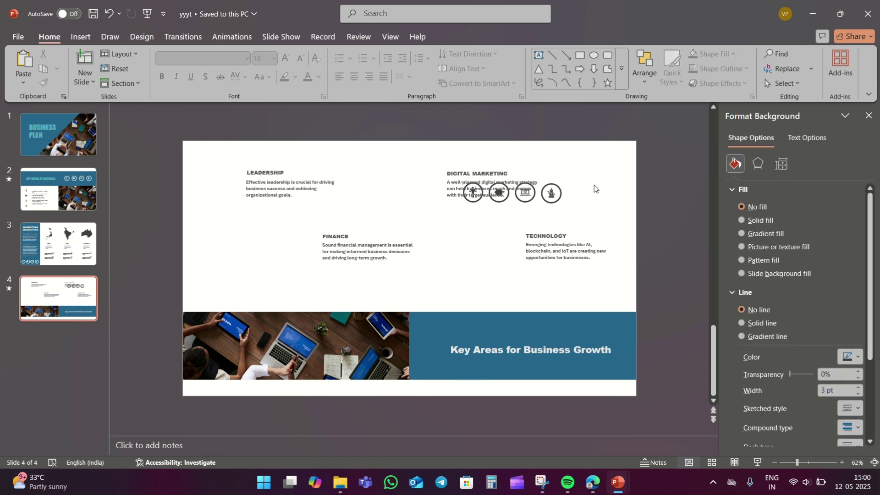
pyautogui.click(549, 214)
pyautogui.moveTo(549, 224); pyautogui.dragTo(505, 267)
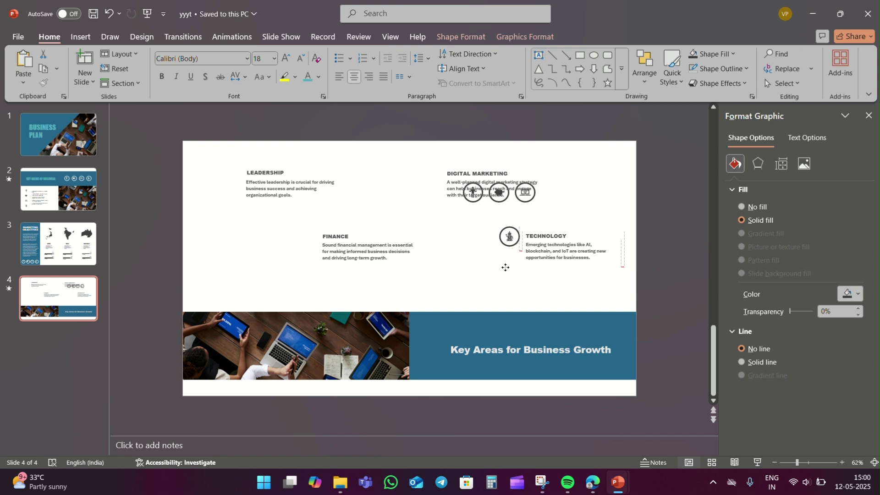
pyautogui.moveTo(576, 215); pyautogui.dragTo(513, 168)
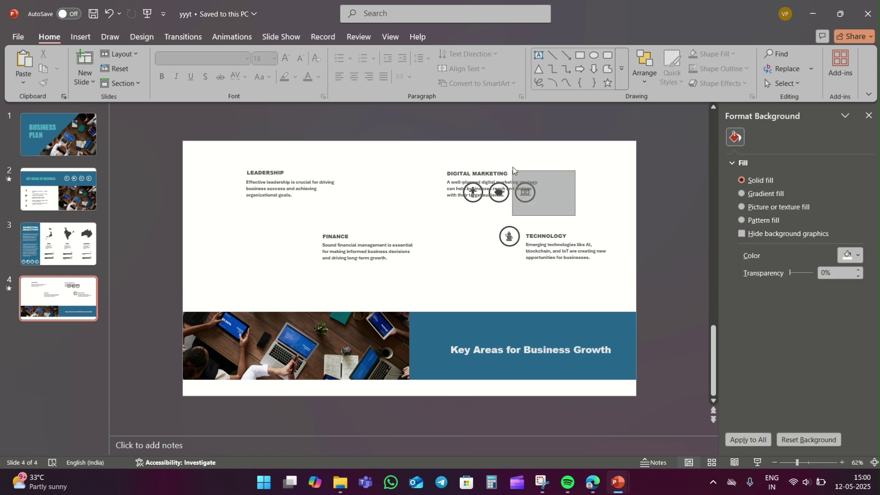
pyautogui.moveTo(524, 223); pyautogui.dragTo(430, 206)
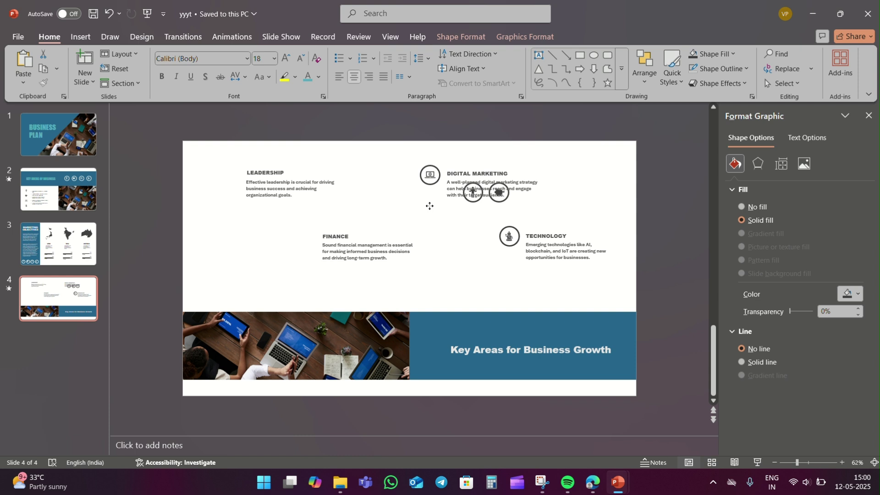
pyautogui.click(467, 216)
# Place the remaining icons beside the LEADERSHIP and FINANCE headings
pyautogui.moveTo(494, 224); pyautogui.dragTo(454, 165)
pyautogui.moveTo(477, 225); pyautogui.dragTo(230, 203)
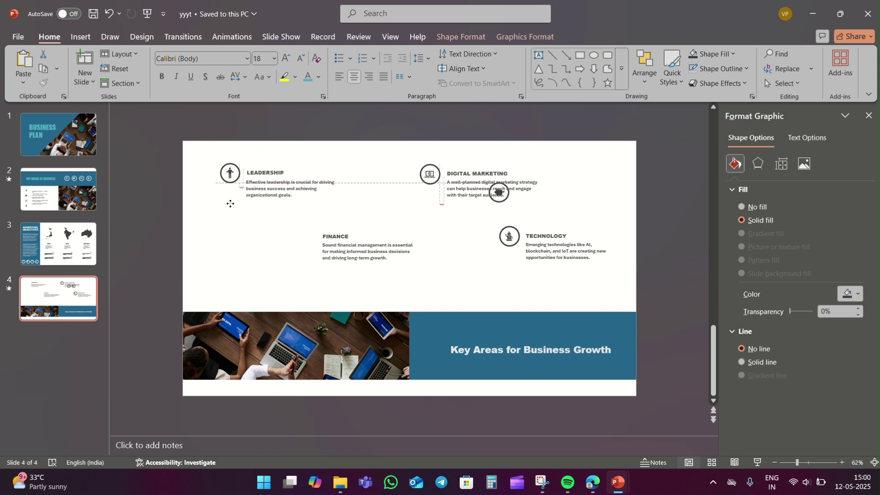
pyautogui.click(230, 204)
pyautogui.click(498, 225)
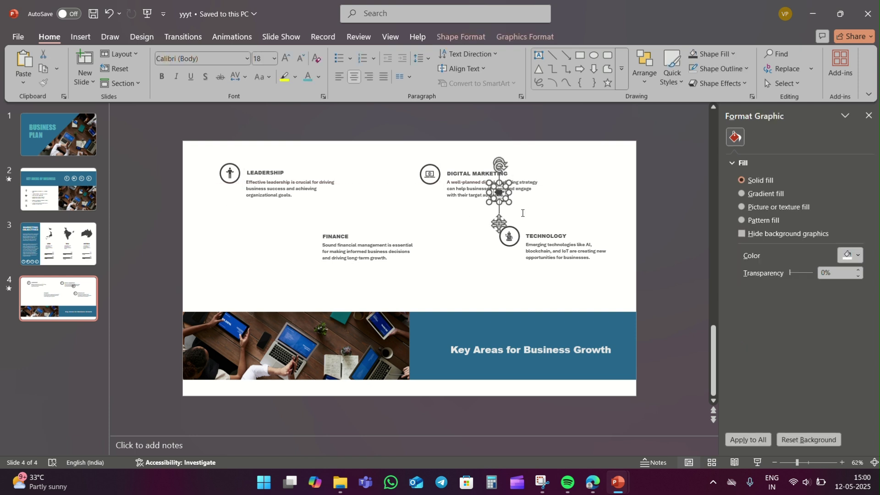
pyautogui.moveTo(497, 226); pyautogui.dragTo(306, 271)
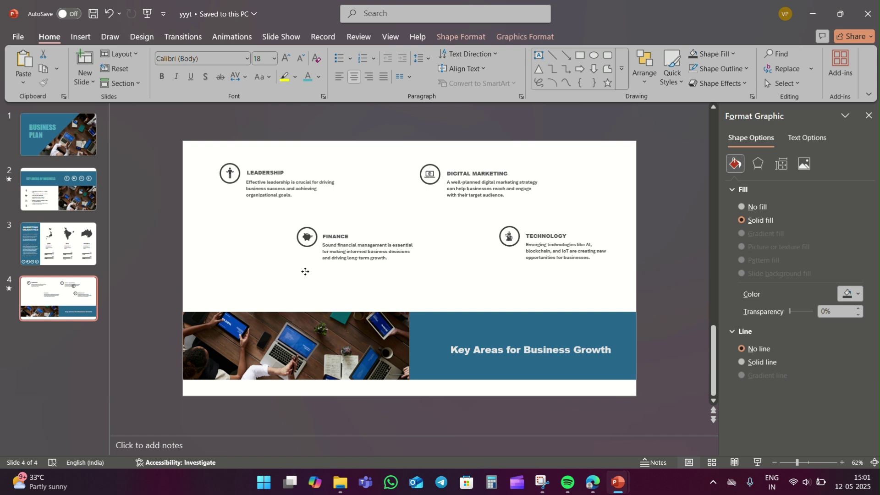
pyautogui.click(664, 271)
# Nudge the 'Key Areas for Business Growth' title up to centre it on the band
pyautogui.click(571, 353)
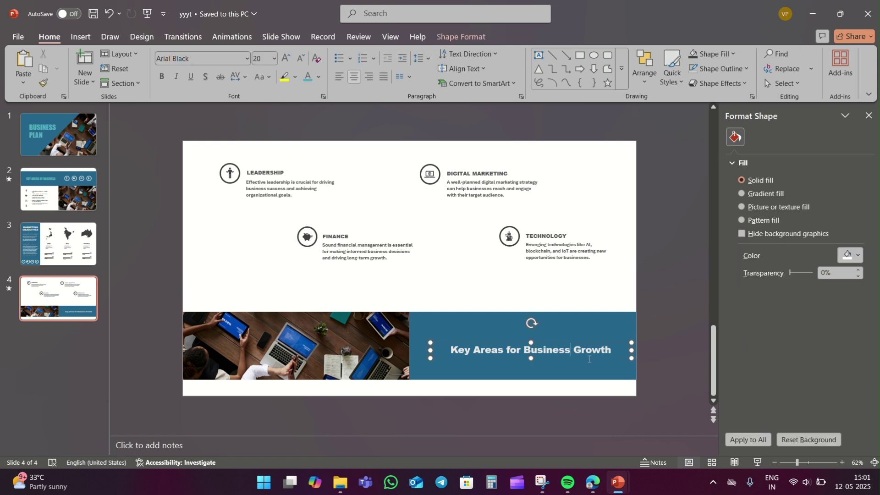
pyautogui.moveTo(594, 356); pyautogui.dragTo(587, 351)
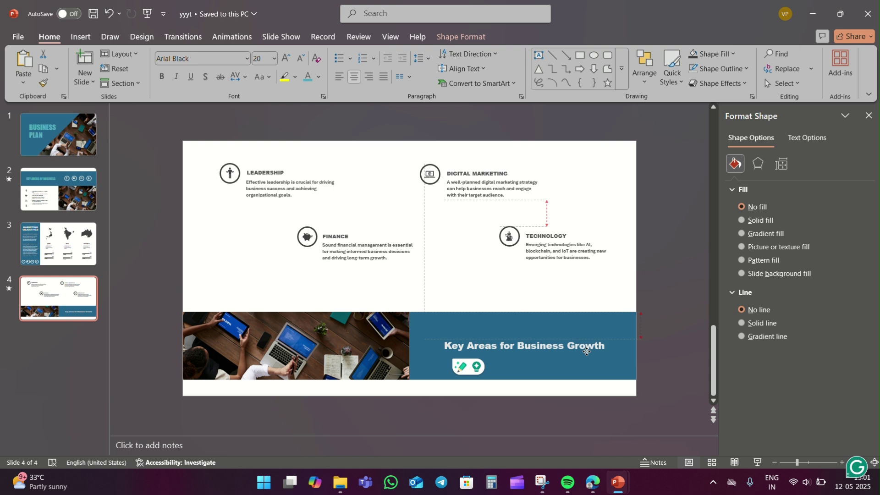
pyautogui.click(666, 293)
# Apply Float In to the title and the TECHNOLOGY, FINANCE, LEADERSHIP and DIGITAL MARKETING blocks, starting With Previous
pyautogui.click(518, 346)
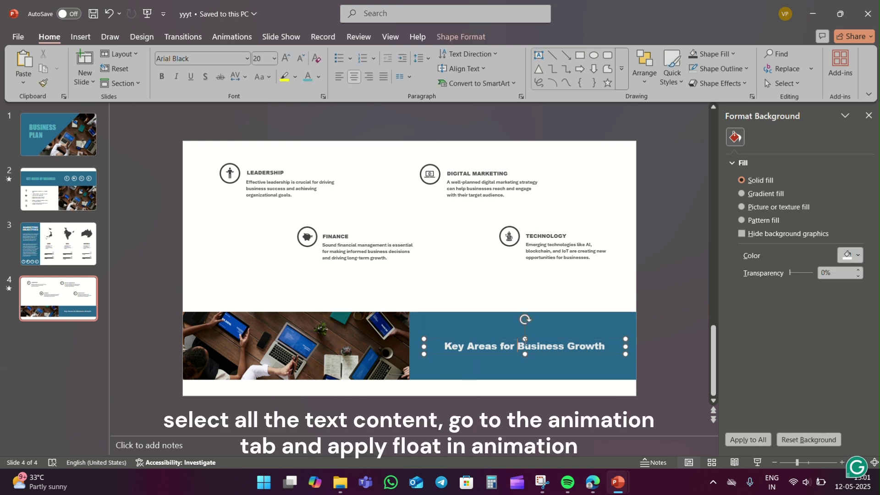
pyautogui.keyDown('shift'); pyautogui.click(551, 259); pyautogui.keyUp('shift')
pyautogui.keyDown('shift'); pyautogui.click(367, 244); pyautogui.keyUp('shift')
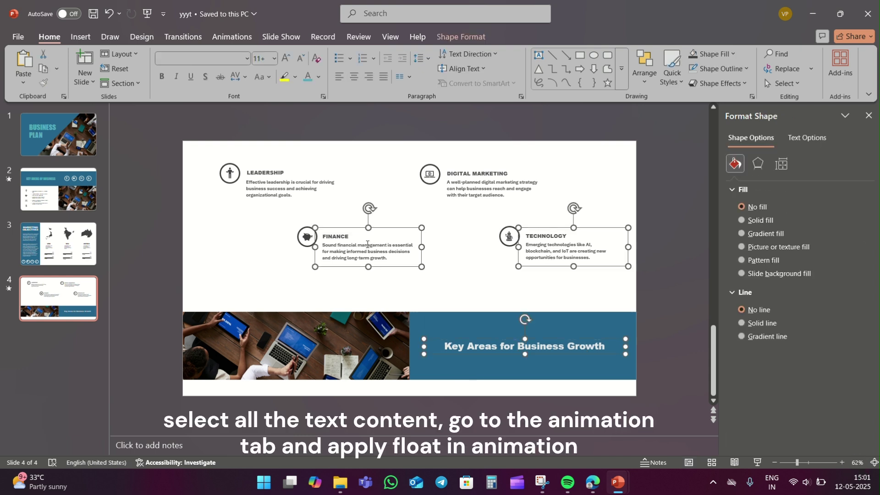
pyautogui.keyDown('shift'); pyautogui.click(319, 188); pyautogui.keyUp('shift')
pyautogui.keyDown('shift'); pyautogui.click(475, 190); pyautogui.keyUp('shift')
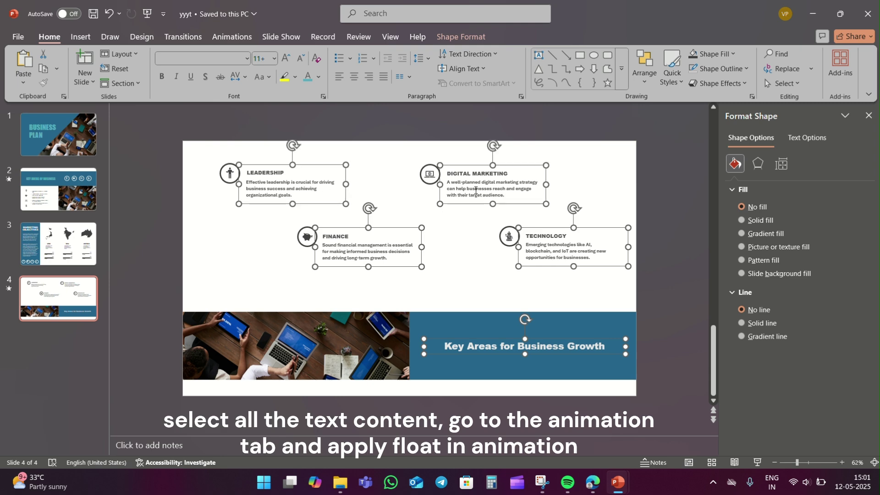
pyautogui.click(249, 40)
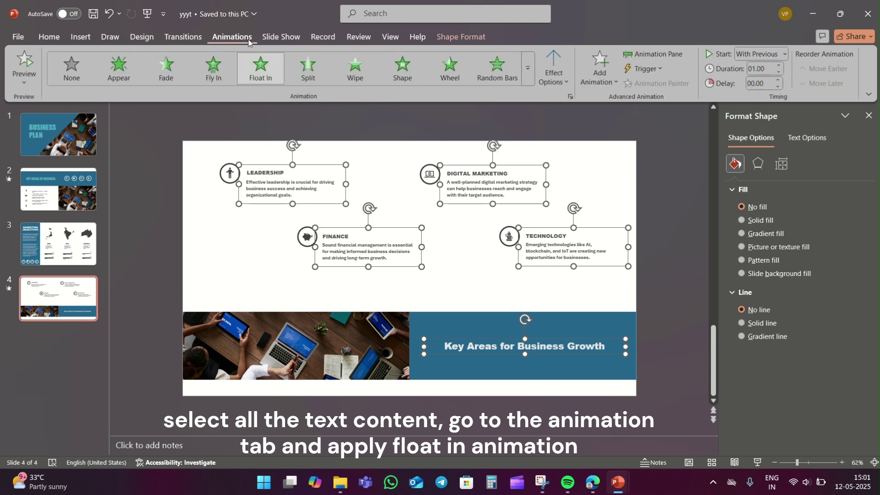
pyautogui.click(259, 70)
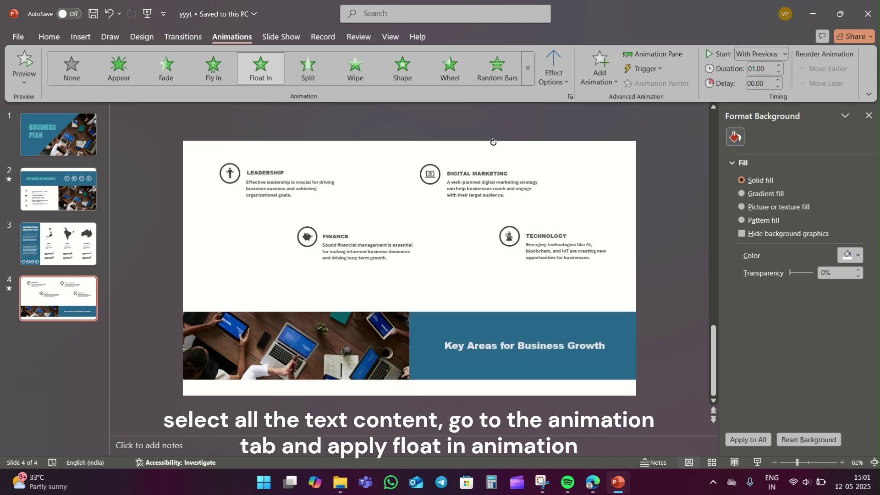
pyautogui.click(769, 56)
pyautogui.click(770, 85)
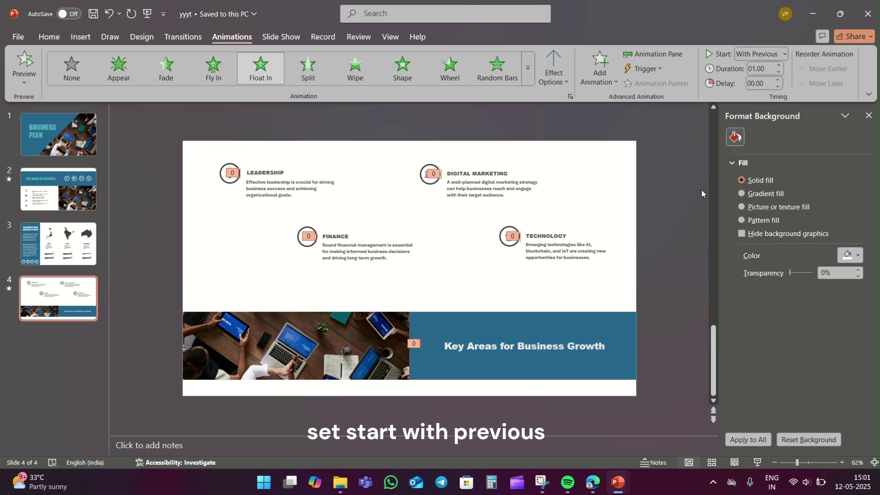
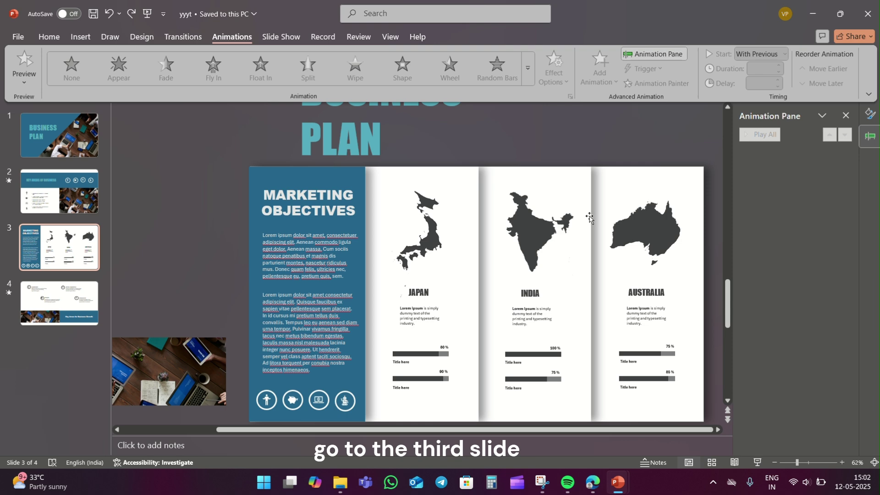
# Give the Australia, India and Japan map panels a Fly In entrance from the left
pyautogui.click(609, 193)
pyautogui.keyDown('shift'); pyautogui.click(548, 192); pyautogui.keyUp('shift')
pyautogui.keyDown('shift'); pyautogui.click(423, 190); pyautogui.keyUp('shift')
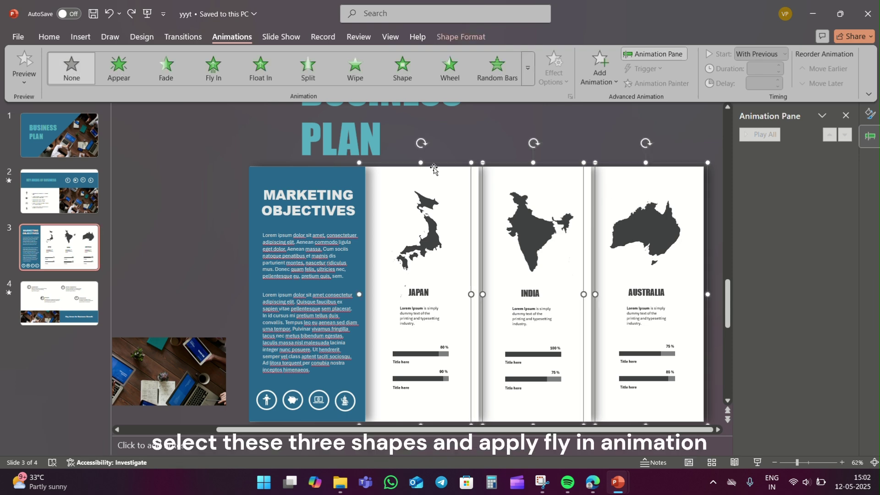
pyautogui.click(213, 78)
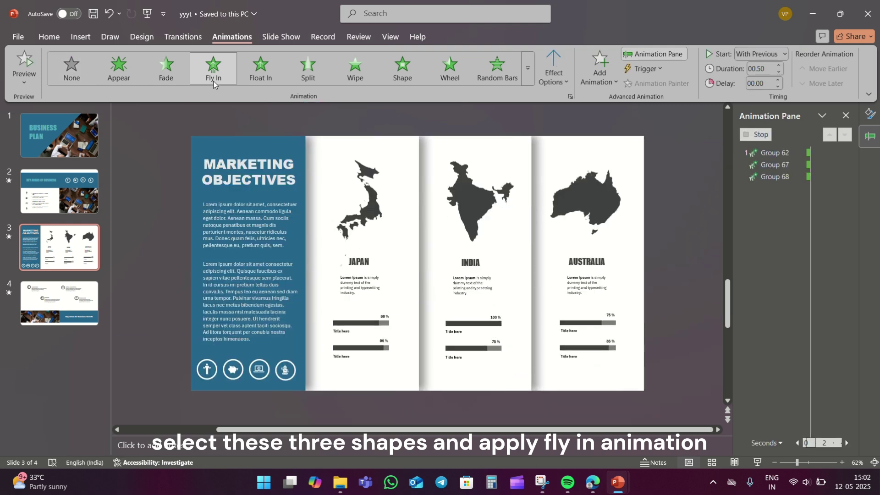
pyautogui.click(554, 74)
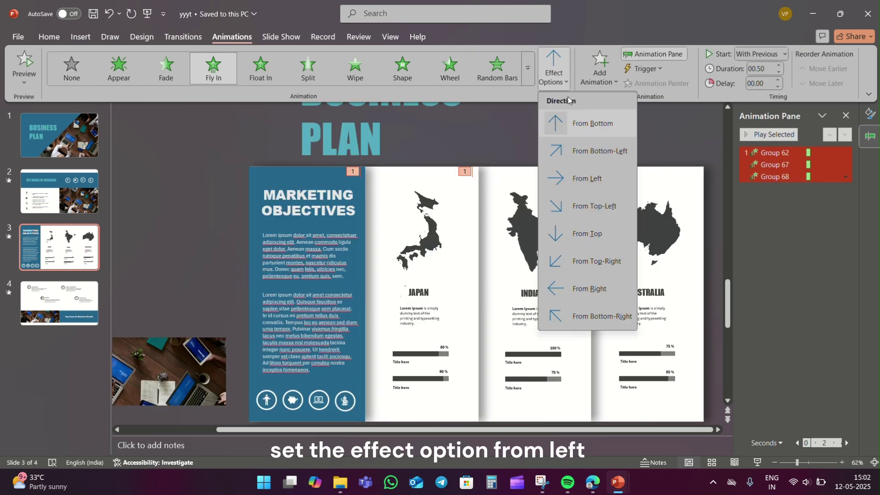
pyautogui.click(588, 168)
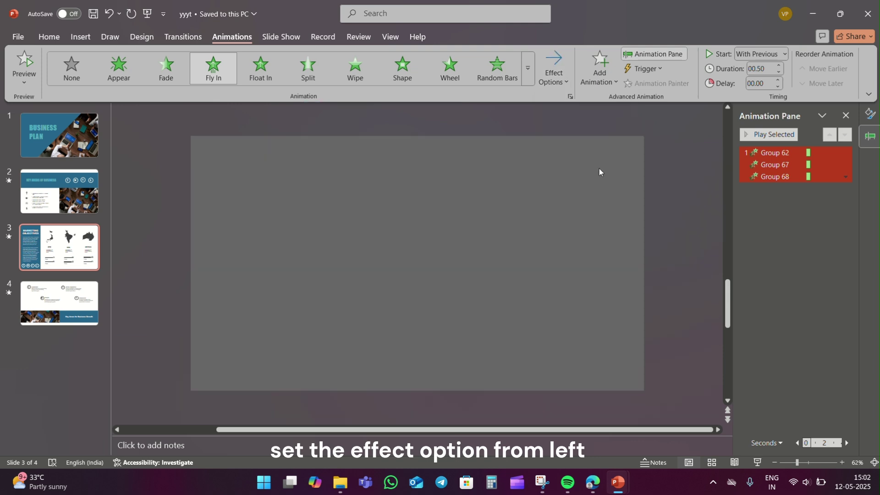
pyautogui.click(775, 153)
pyautogui.keyDown('shift'); pyautogui.click(775, 177); pyautogui.keyUp('shift')
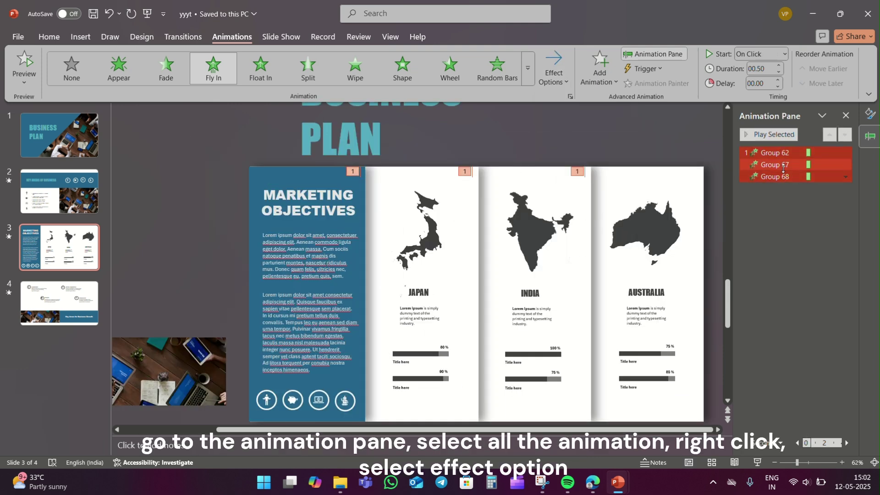
# Set the three panel Fly In animations to With Previous, 2 seconds, with a 1.16-second bounce end
pyautogui.rightClick(747, 169)
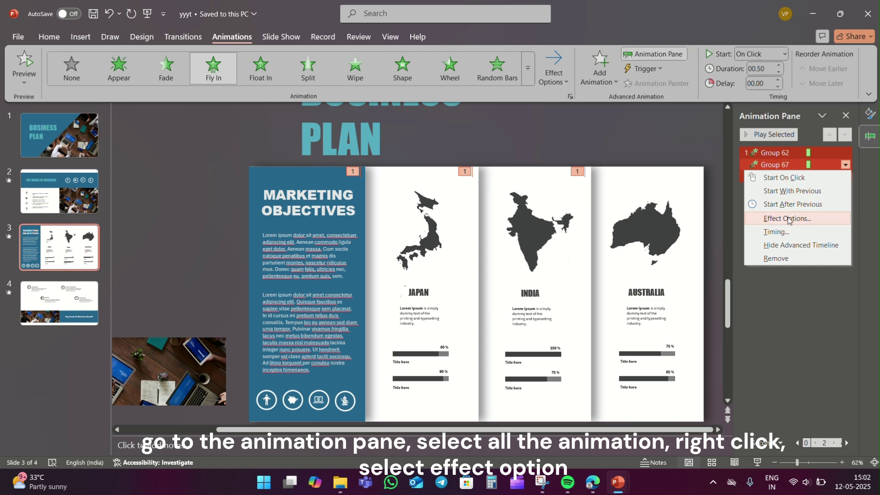
pyautogui.click(788, 219)
pyautogui.click(385, 152)
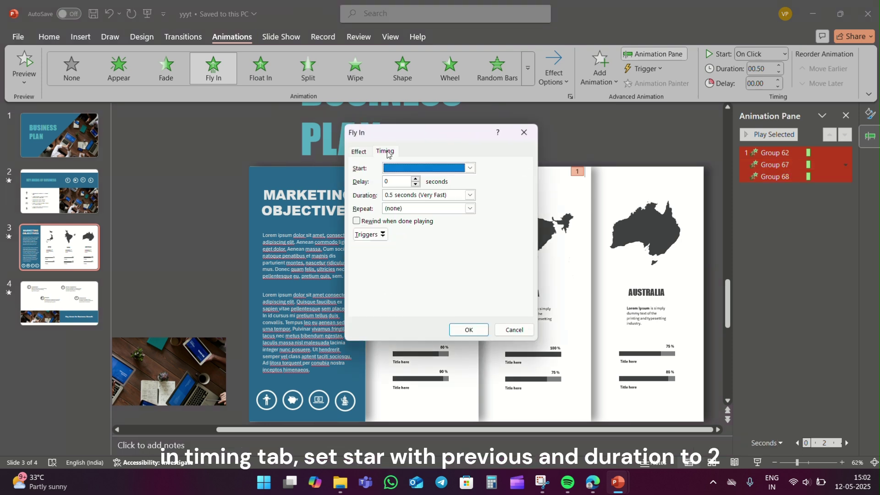
pyautogui.click(469, 168)
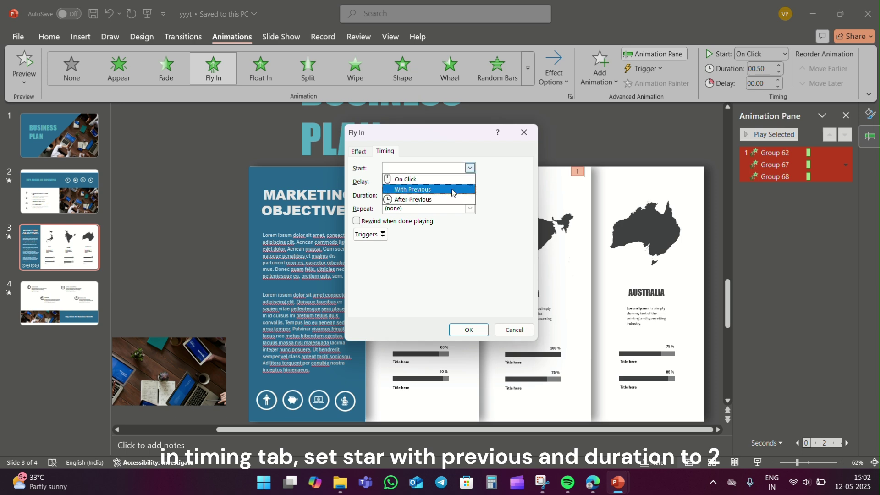
pyautogui.click(452, 188)
pyautogui.click(469, 194)
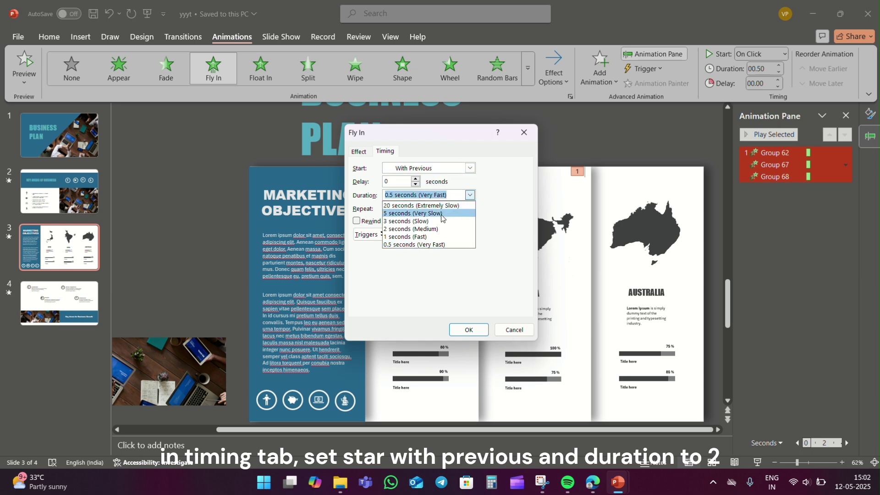
pyautogui.click(439, 231)
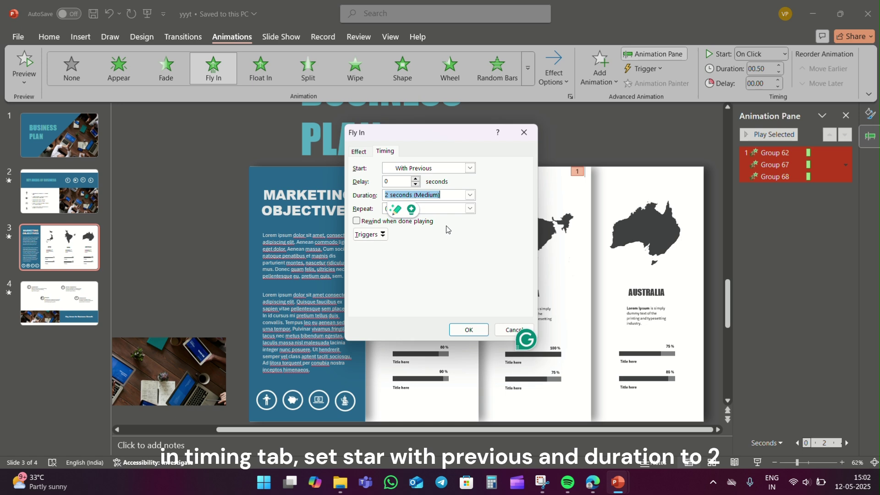
pyautogui.click(360, 152)
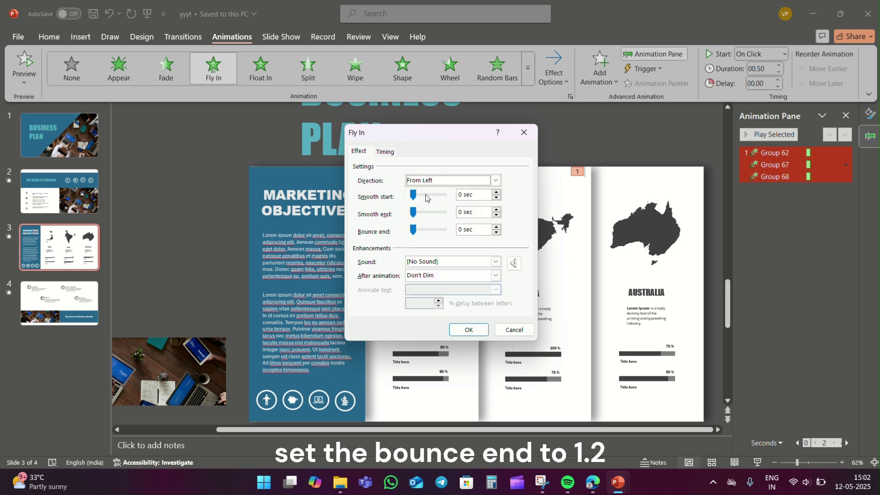
pyautogui.moveTo(417, 231); pyautogui.dragTo(431, 235)
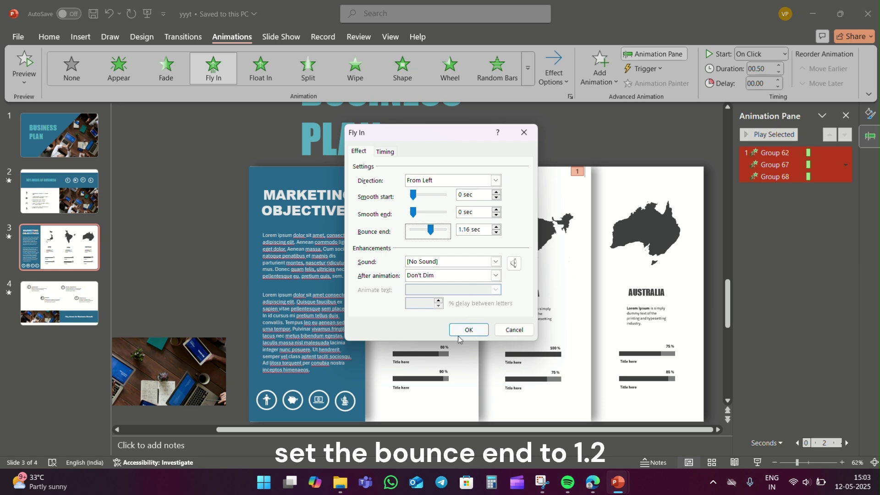
pyautogui.click(474, 334)
pyautogui.click(473, 333)
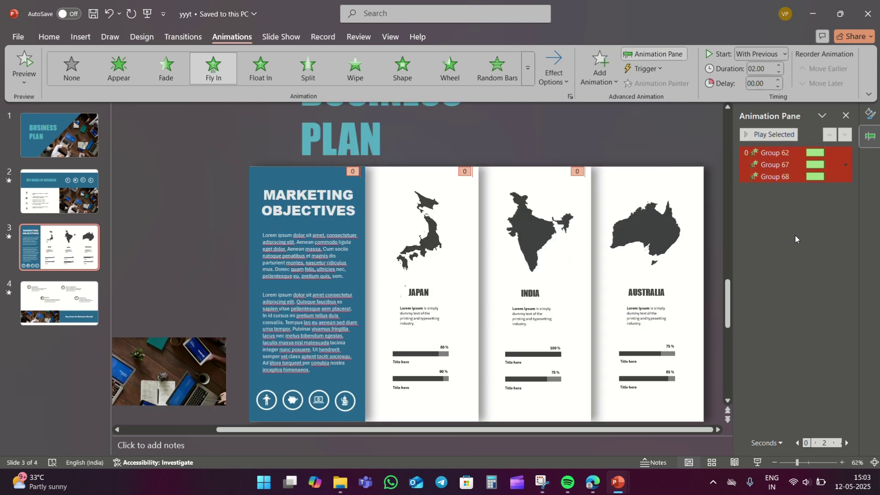
# Group the MARKETING OBJECTIVES title with its two Lorem ipsum paragraphs
pyautogui.click(314, 196)
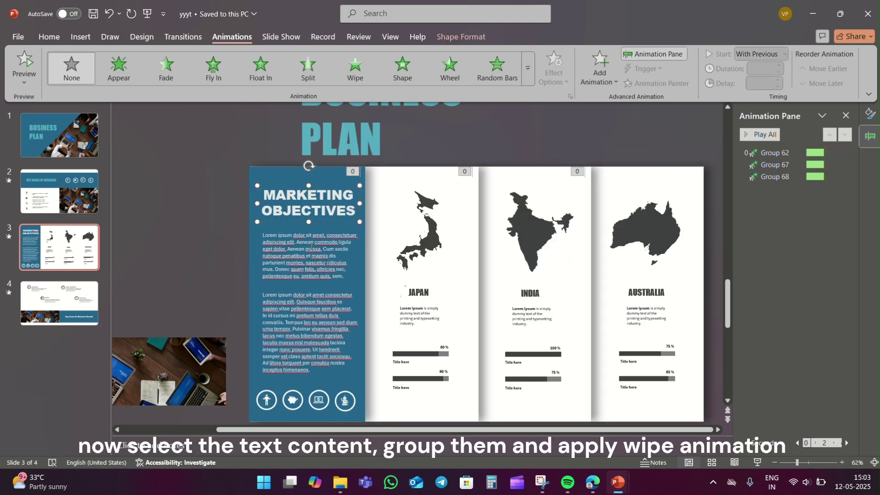
pyautogui.keyDown('shift'); pyautogui.click(312, 247); pyautogui.keyUp('shift')
pyautogui.keyDown('shift'); pyautogui.click(310, 293); pyautogui.keyUp('shift')
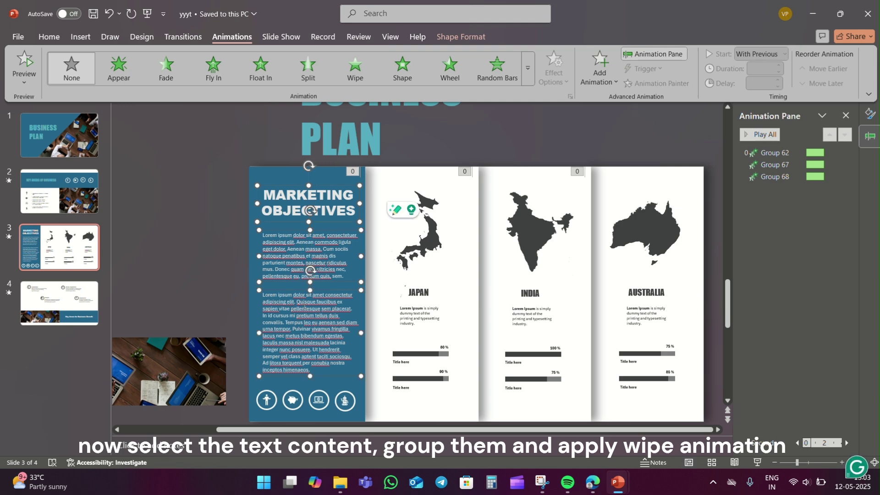
pyautogui.hotkey('ctrl', 'g')
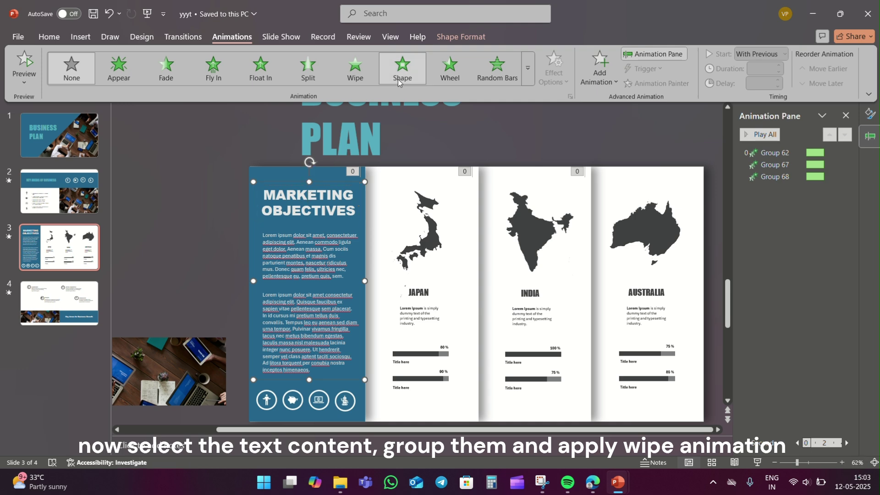
# Make the text group wipe in from the top, starting After Previous
pyautogui.click(356, 72)
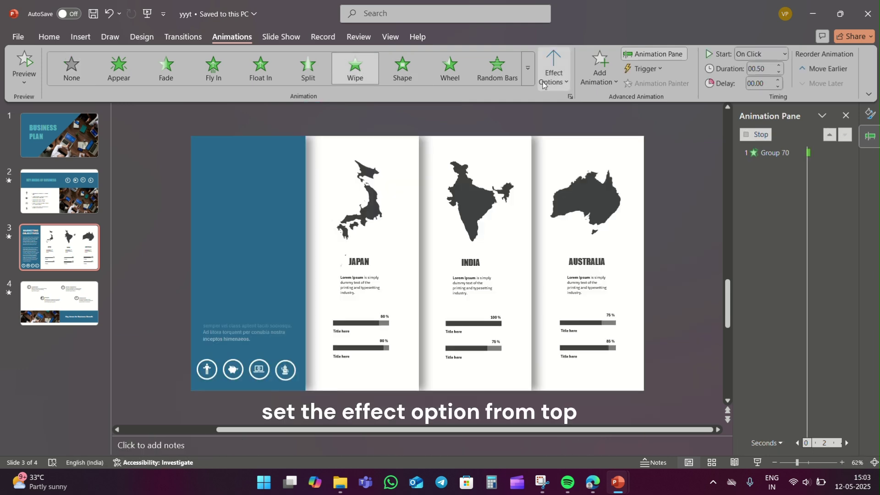
pyautogui.click(562, 62)
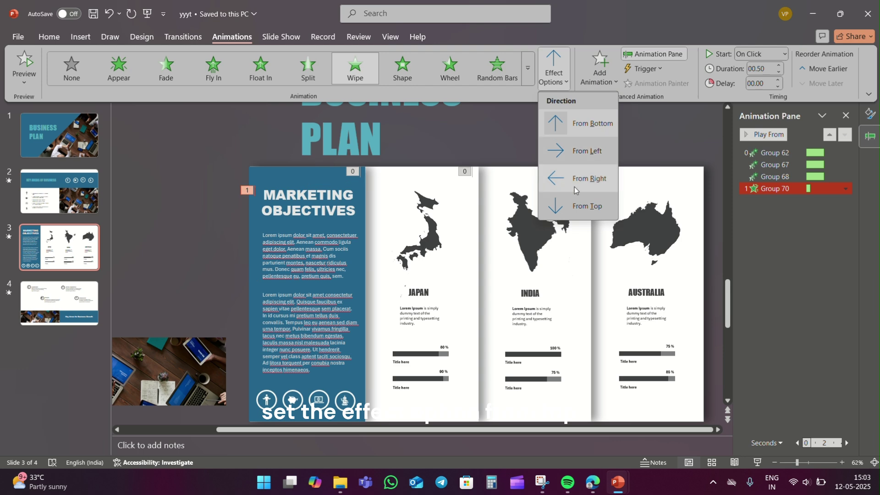
pyautogui.click(575, 199)
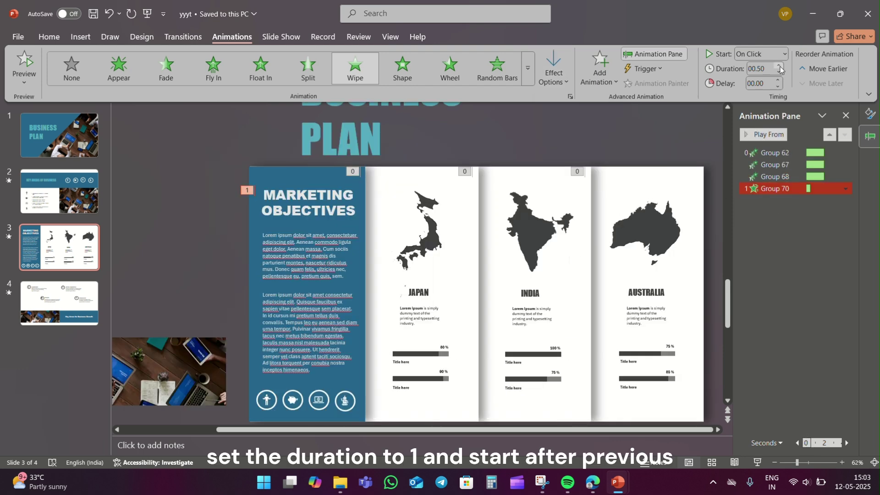
pyautogui.click(784, 53)
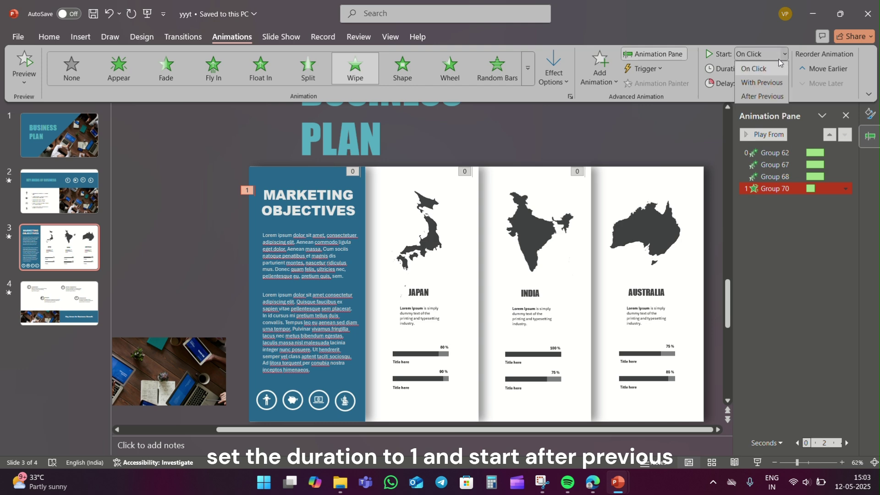
pyautogui.click(774, 98)
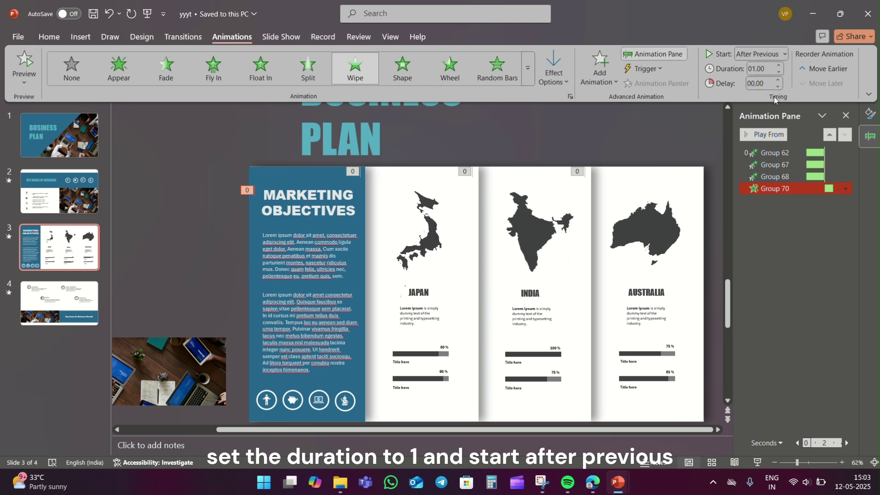
pyautogui.click(789, 234)
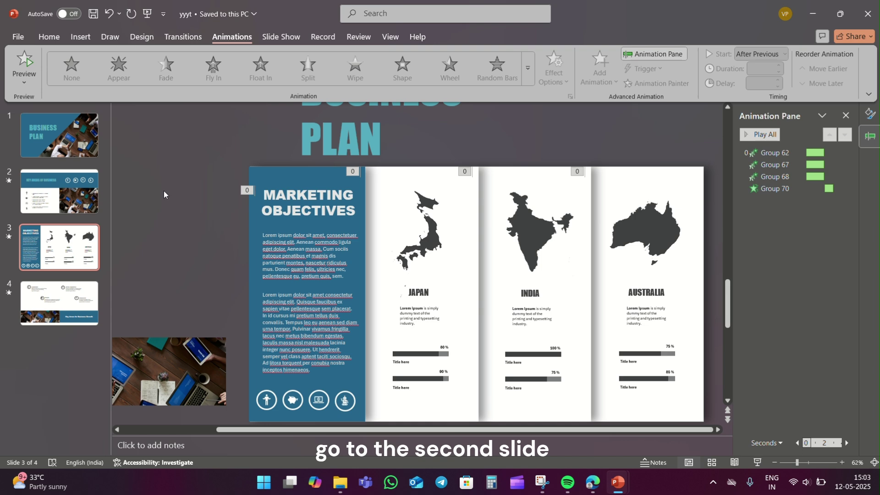
# On slide 2, give the four icon circles and KEY AREAS OF BUSINESS heading a Fly In entrance
pyautogui.click(55, 188)
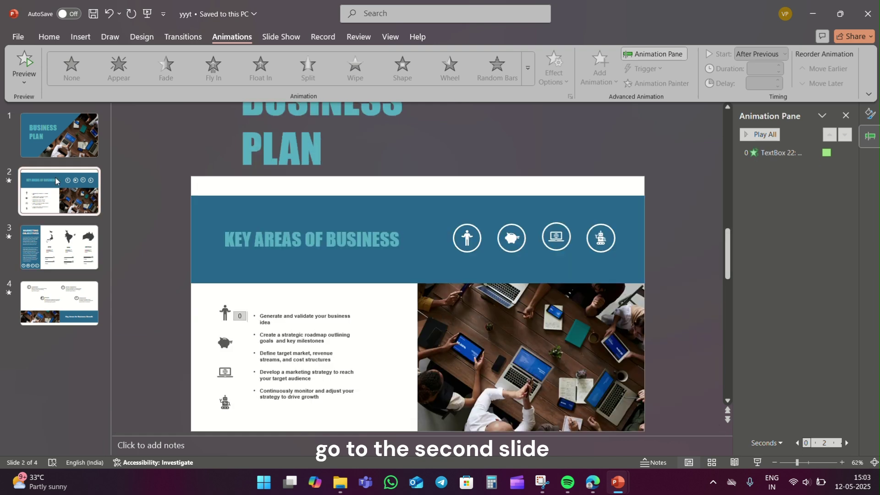
pyautogui.click(602, 224)
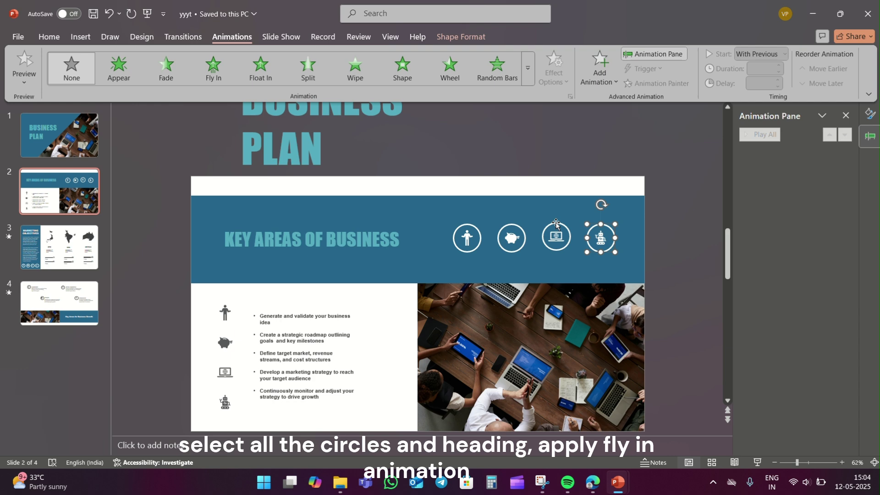
pyautogui.keyDown('shift'); pyautogui.click(556, 224); pyautogui.keyUp('shift')
pyautogui.keyDown('shift'); pyautogui.click(511, 225); pyautogui.keyUp('shift')
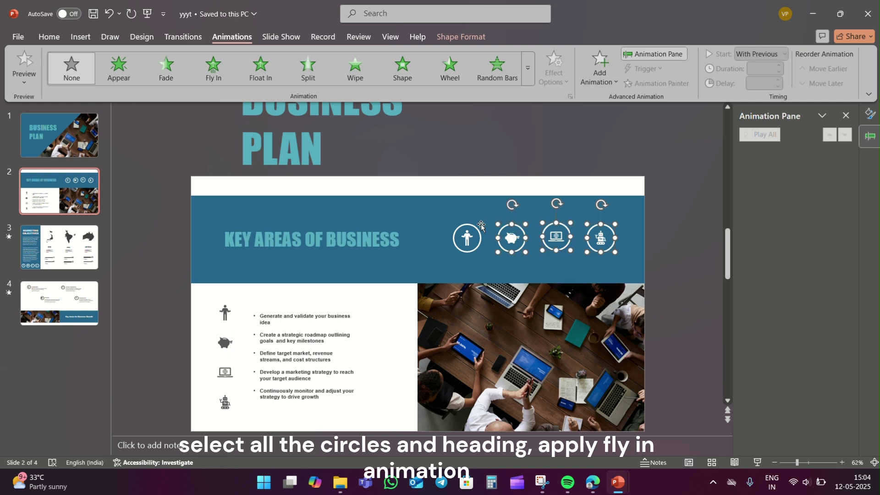
pyautogui.keyDown('shift'); pyautogui.click(468, 225); pyautogui.keyUp('shift')
pyautogui.keyDown('shift'); pyautogui.click(384, 225); pyautogui.keyUp('shift')
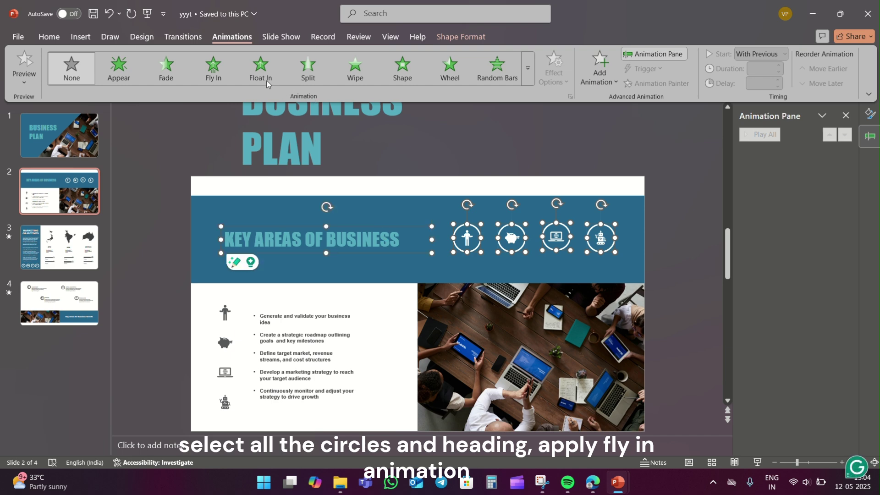
pyautogui.click(231, 77)
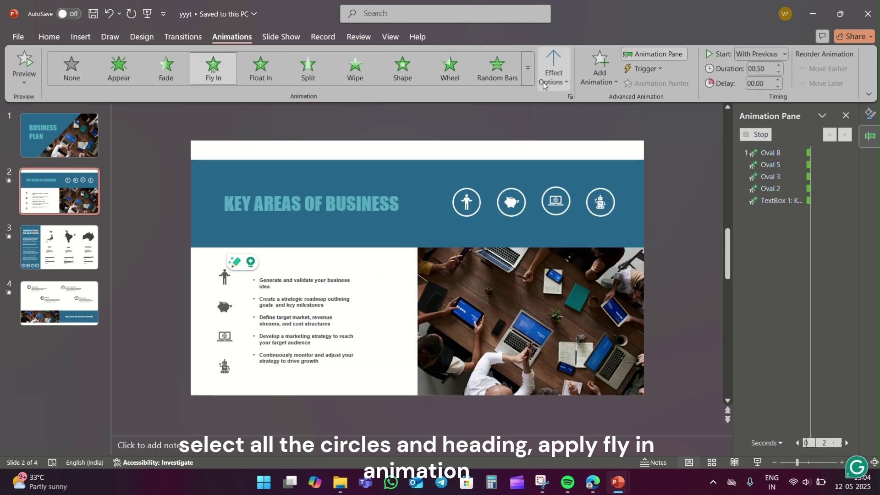
# Make the four circle animations fly in from the right
pyautogui.click(771, 177)
pyautogui.click(771, 164)
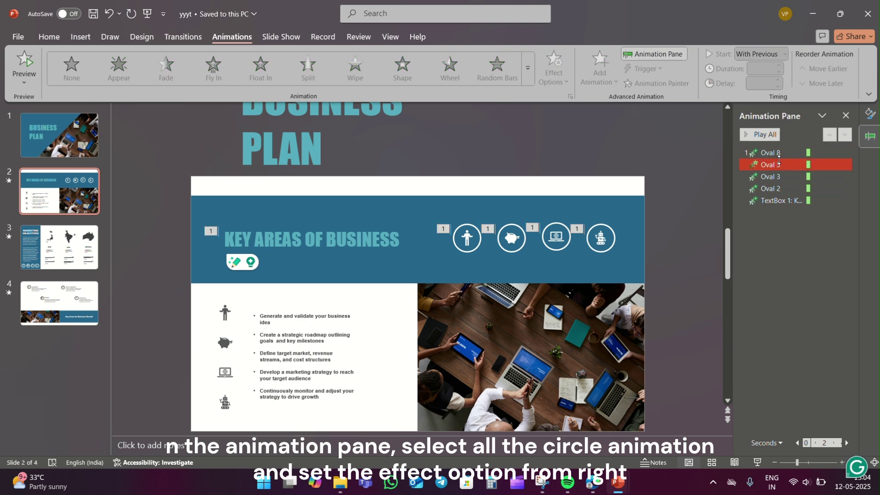
pyautogui.click(770, 153)
pyautogui.keyDown('ctrl'); pyautogui.click(780, 200); pyautogui.keyUp('ctrl')
pyautogui.keyDown('shift'); pyautogui.click(775, 189); pyautogui.keyUp('shift')
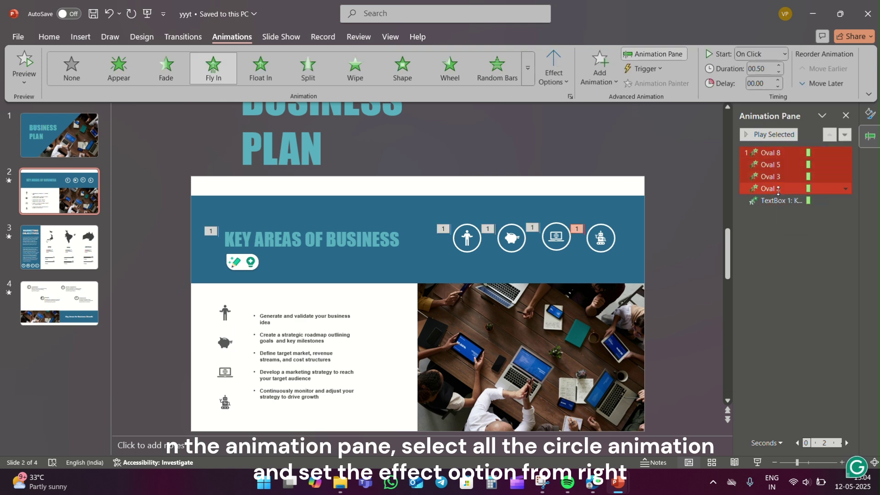
pyautogui.click(554, 74)
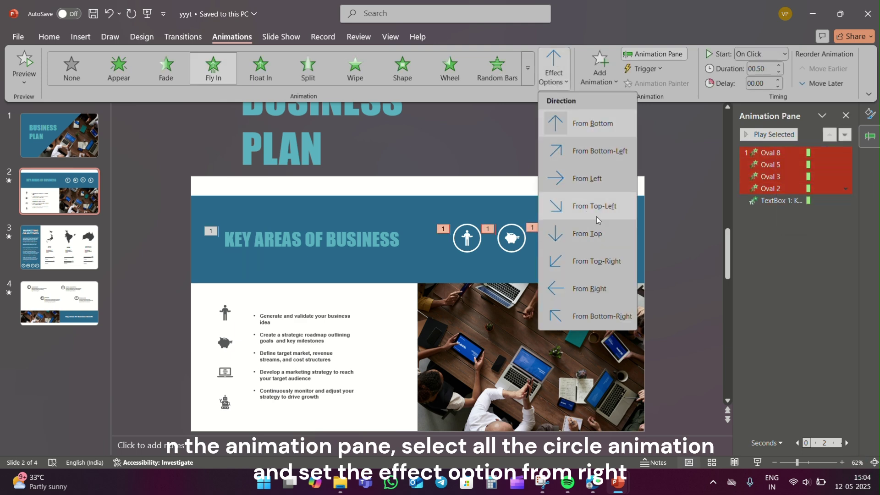
pyautogui.click(596, 287)
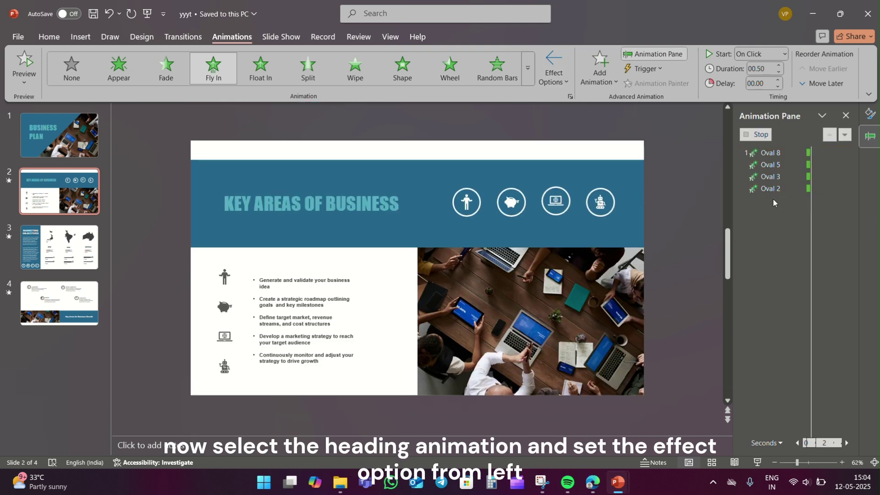
# Make the heading fly in from the left, then select all five animations
pyautogui.keyDown('ctrl'); pyautogui.click(775, 200); pyautogui.keyUp('ctrl')
pyautogui.click(775, 201)
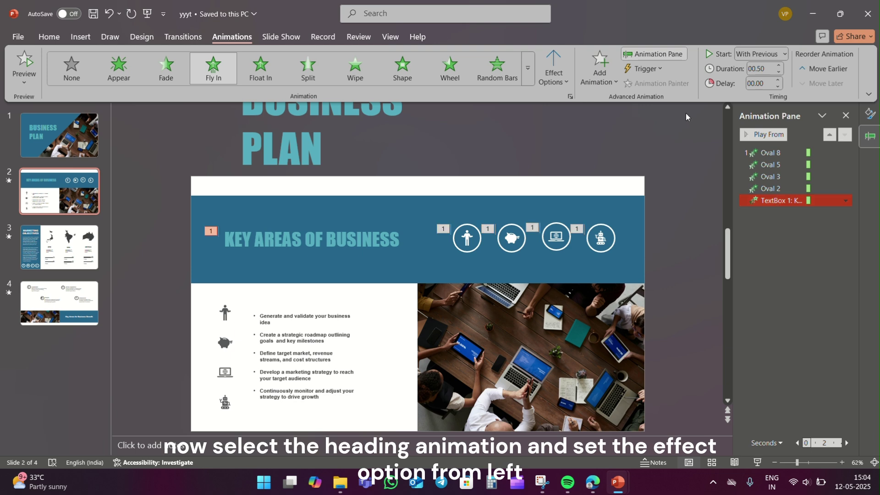
pyautogui.click(553, 71)
pyautogui.click(561, 180)
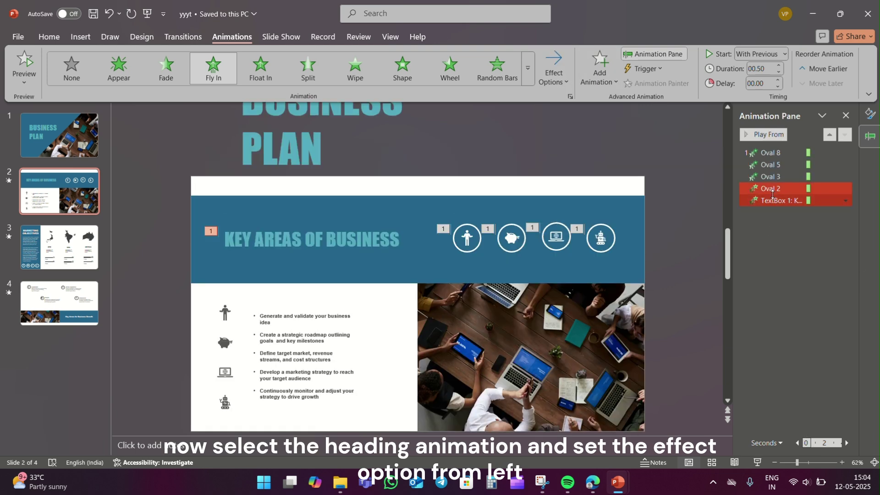
pyautogui.click(771, 153)
pyautogui.keyDown('ctrl'); pyautogui.click(780, 201); pyautogui.keyUp('ctrl')
pyautogui.keyDown('shift'); pyautogui.click(780, 201); pyautogui.keyUp('shift')
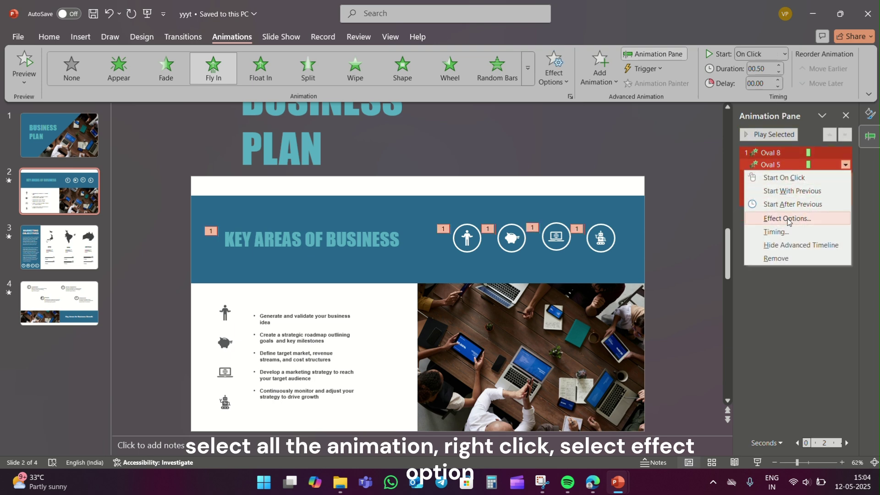
# Set all five Fly In animations to With Previous, 2 seconds, with a 1.04-second bounce end
pyautogui.click(784, 219)
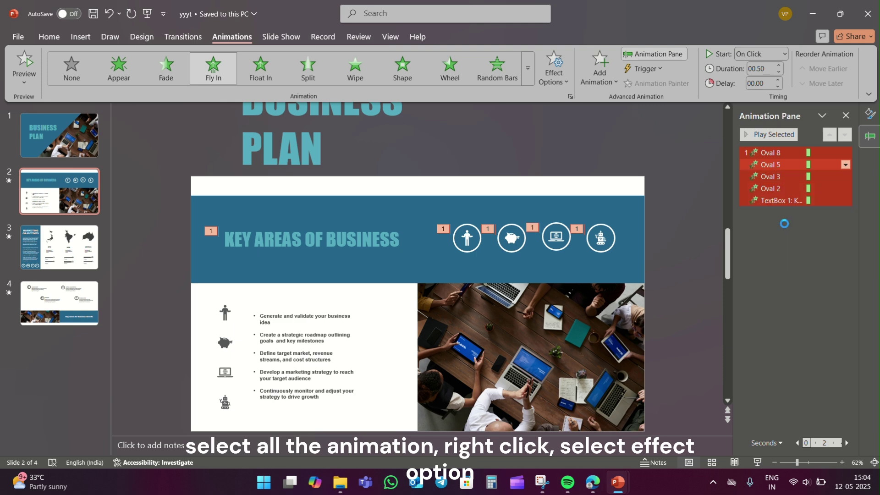
pyautogui.click(386, 152)
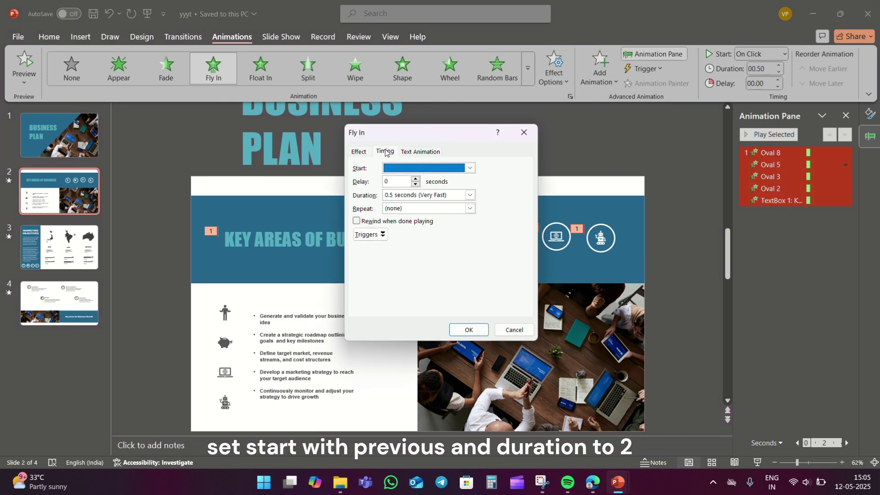
pyautogui.click(439, 169)
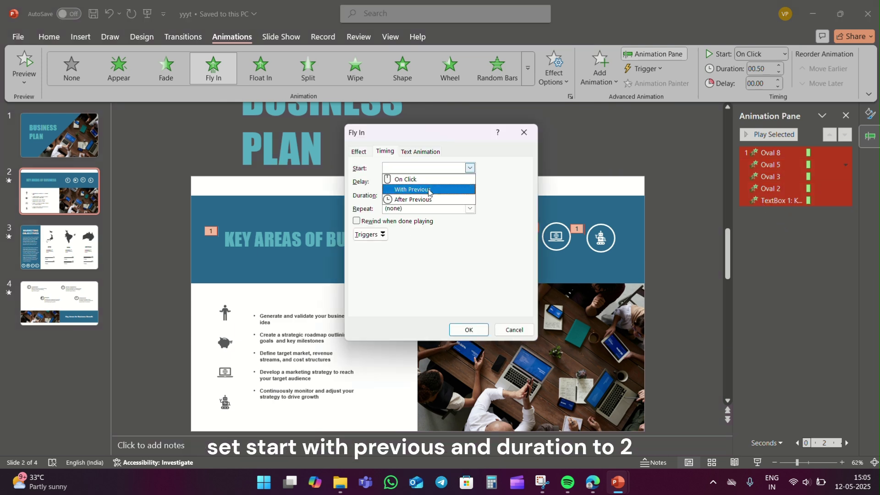
pyautogui.click(429, 190)
pyautogui.click(470, 195)
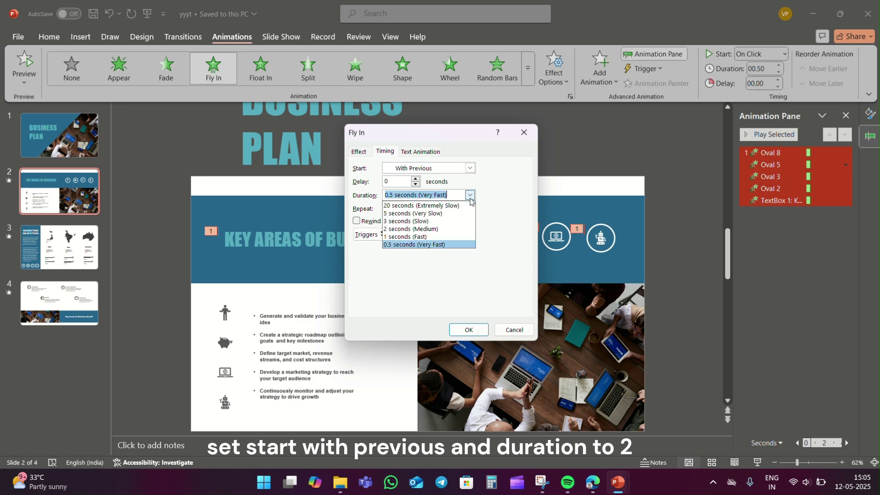
pyautogui.click(421, 229)
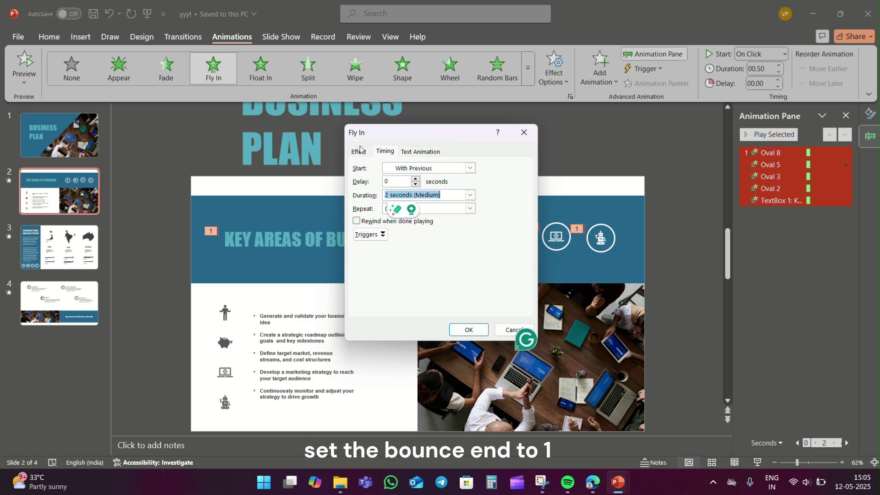
pyautogui.click(359, 151)
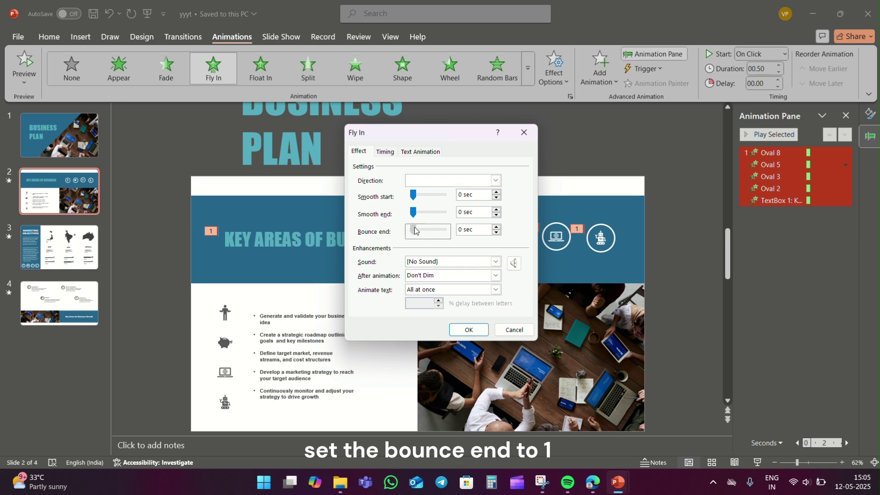
pyautogui.moveTo(414, 230); pyautogui.dragTo(428, 233)
pyautogui.click(468, 330)
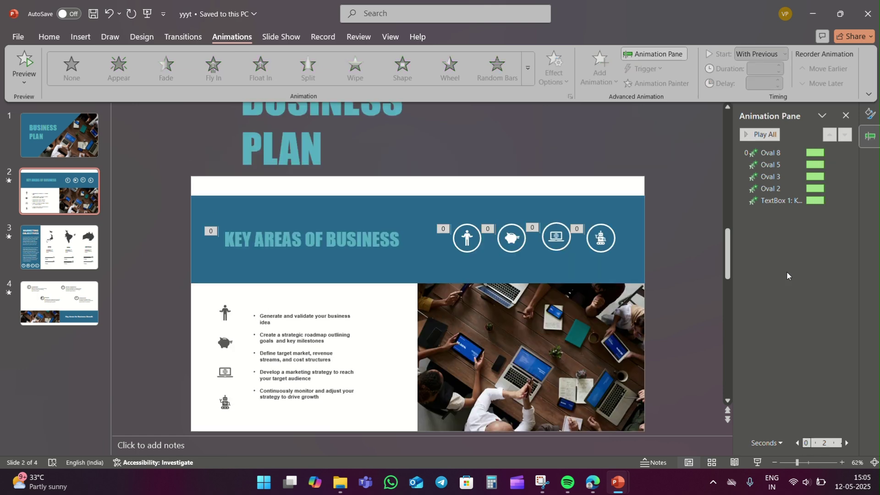
# Give the person, piggy-bank, monitor and robot icons a Fade entrance
pyautogui.click(467, 238)
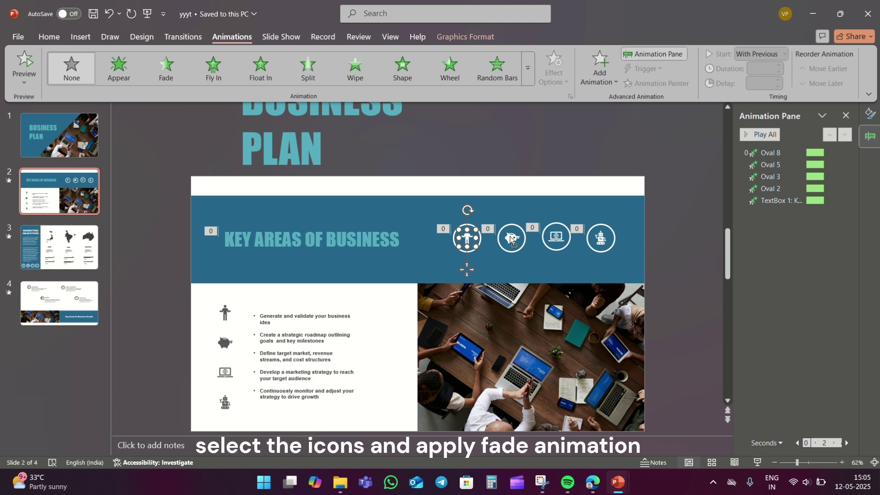
pyautogui.keyDown('shift'); pyautogui.click(512, 237); pyautogui.keyUp('shift')
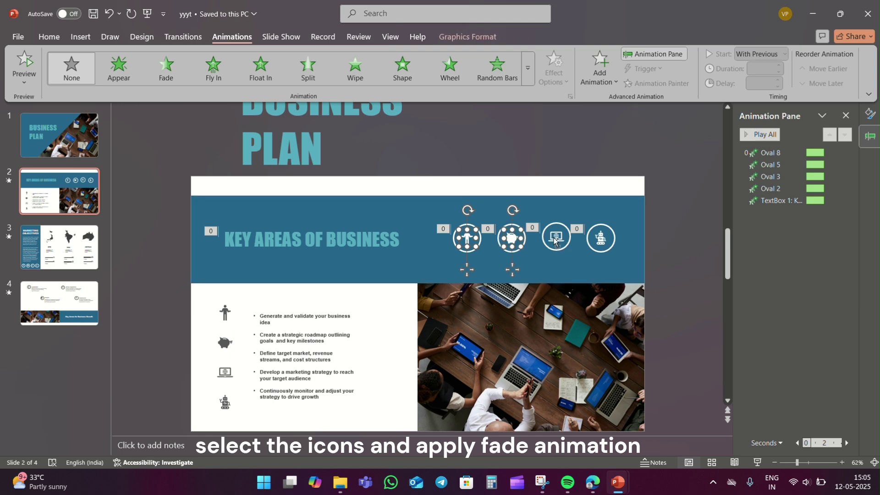
pyautogui.keyDown('shift'); pyautogui.click(557, 242); pyautogui.keyUp('shift')
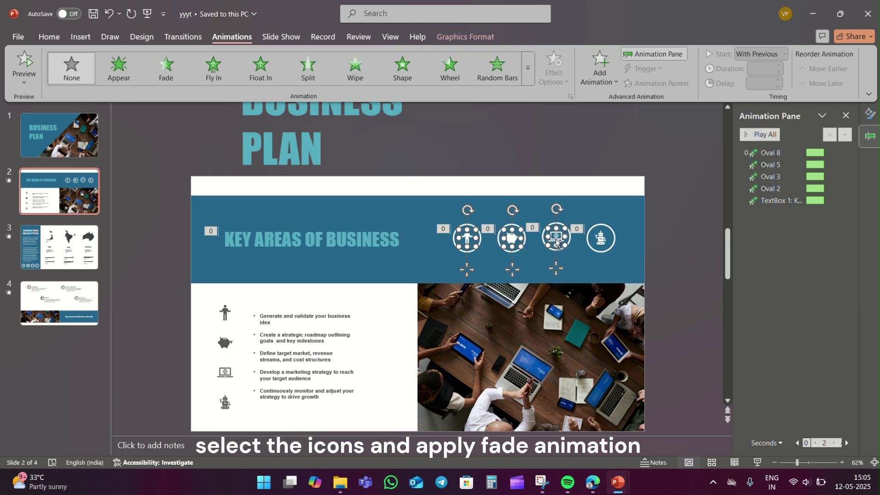
pyautogui.keyDown('shift'); pyautogui.click(601, 242); pyautogui.keyUp('shift')
pyautogui.keyDown('shift'); pyautogui.click(601, 241); pyautogui.keyUp('shift')
pyautogui.keyDown('shift'); pyautogui.click(601, 242); pyautogui.keyUp('shift')
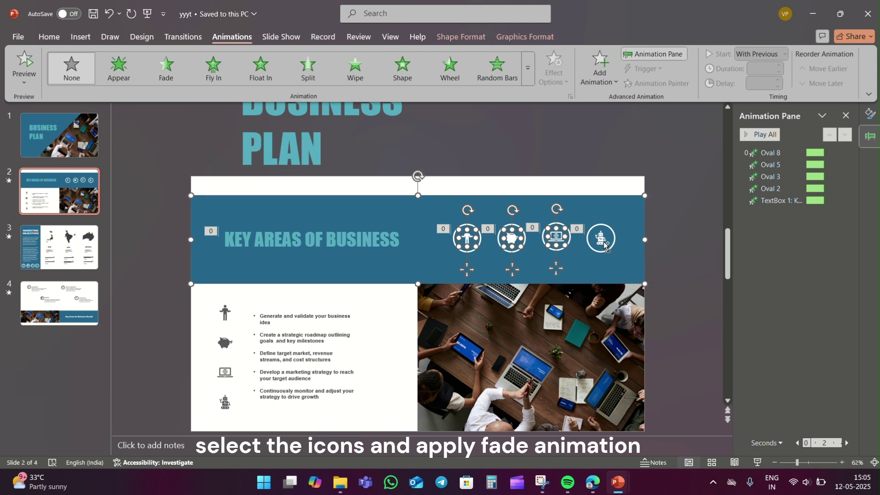
pyautogui.keyDown('shift'); pyautogui.click(603, 244); pyautogui.keyUp('shift')
pyautogui.keyDown('shift'); pyautogui.click(602, 244); pyautogui.keyUp('shift')
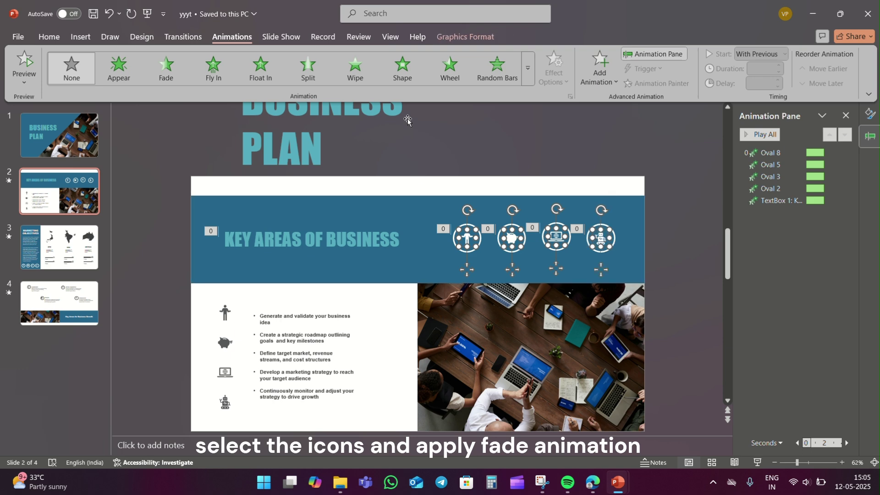
pyautogui.click(165, 75)
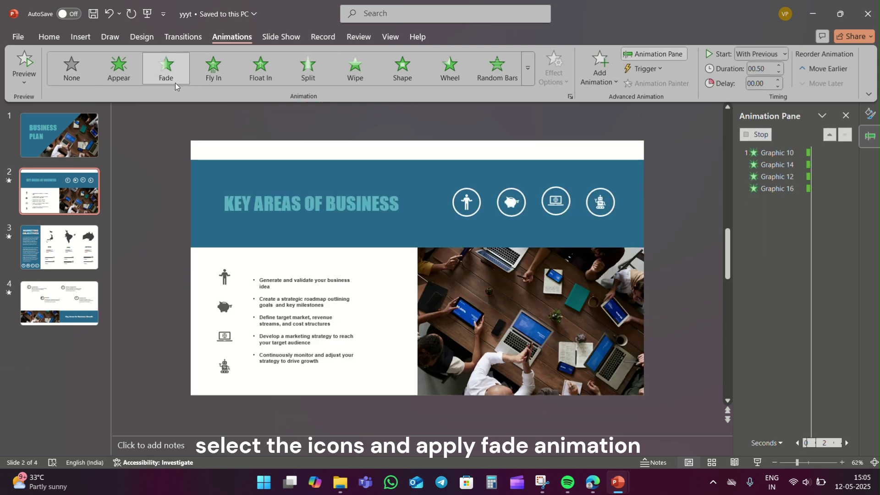
# Set the icon fades to 1 second, With Previous, after a 1.75-second delay
pyautogui.click(778, 66)
pyautogui.click(770, 216)
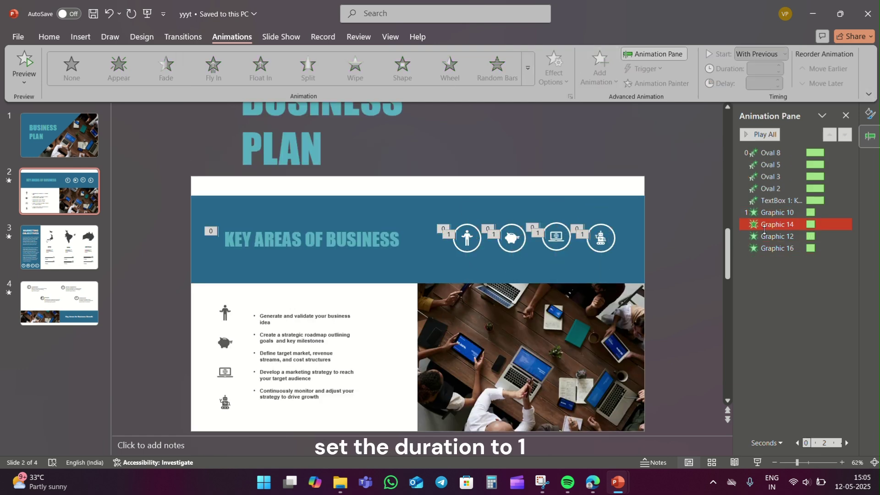
pyautogui.keyDown('shift'); pyautogui.click(777, 248); pyautogui.keyUp('shift')
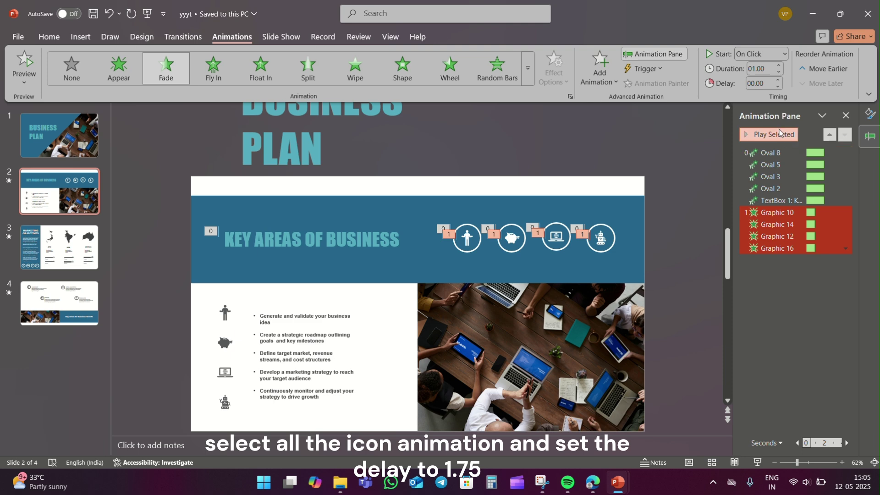
pyautogui.click(778, 81)
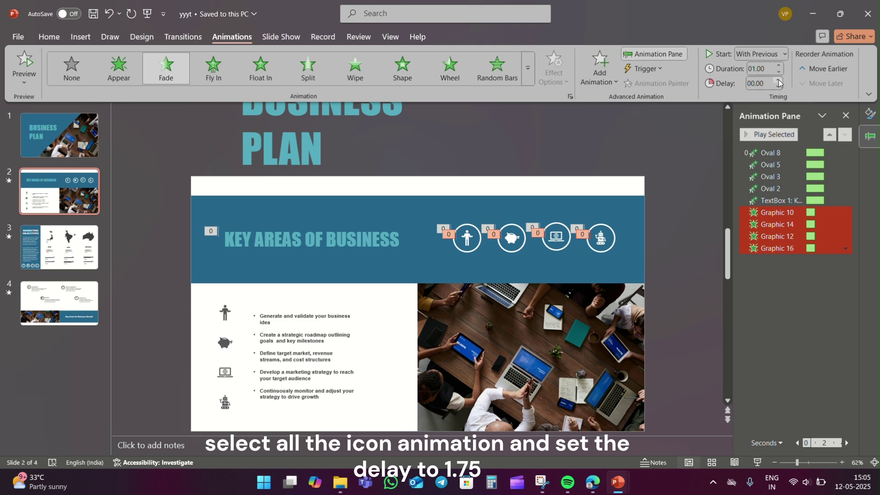
pyautogui.click(779, 81)
pyautogui.click(779, 81)
pyautogui.click(779, 82)
pyautogui.click(779, 81)
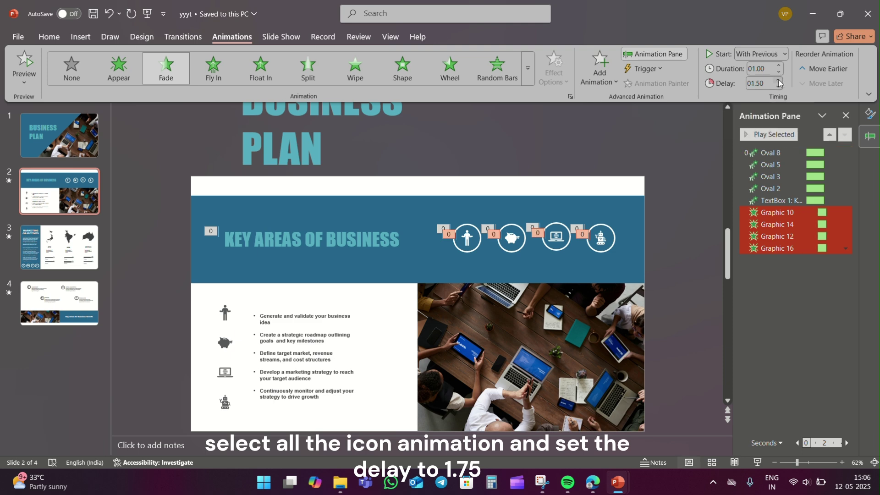
pyautogui.click(778, 81)
pyautogui.click(779, 82)
pyautogui.click(689, 202)
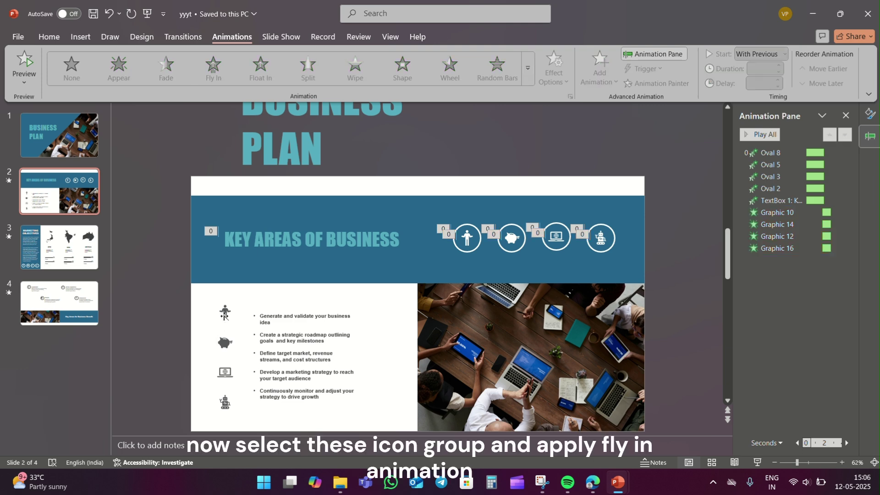
# Make the left icon column fly in from the left
pyautogui.click(224, 315)
pyautogui.click(211, 76)
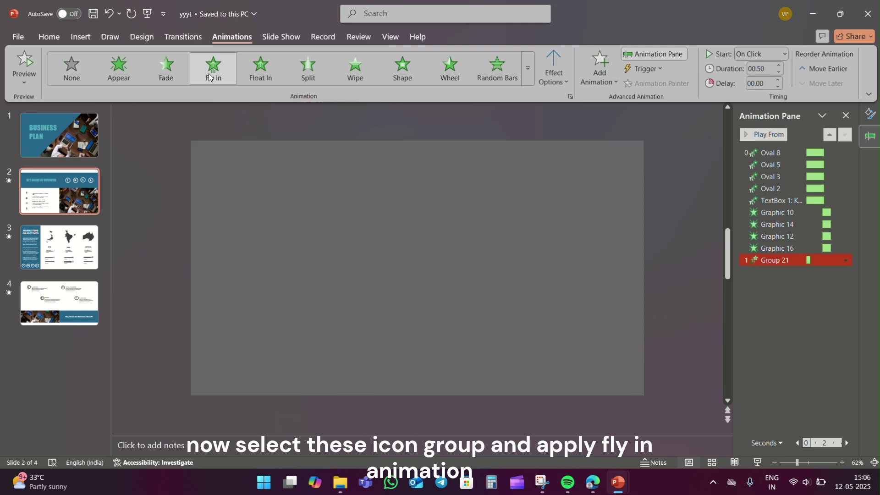
pyautogui.click(545, 74)
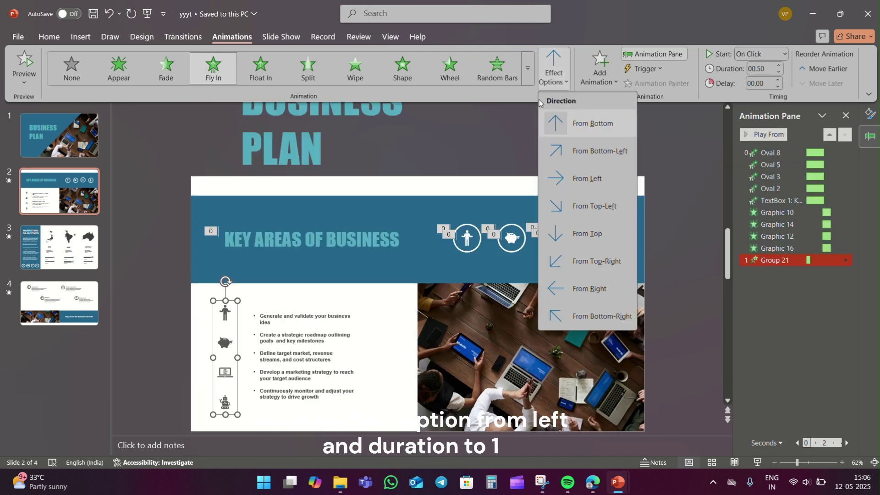
pyautogui.click(568, 183)
pyautogui.write('01')
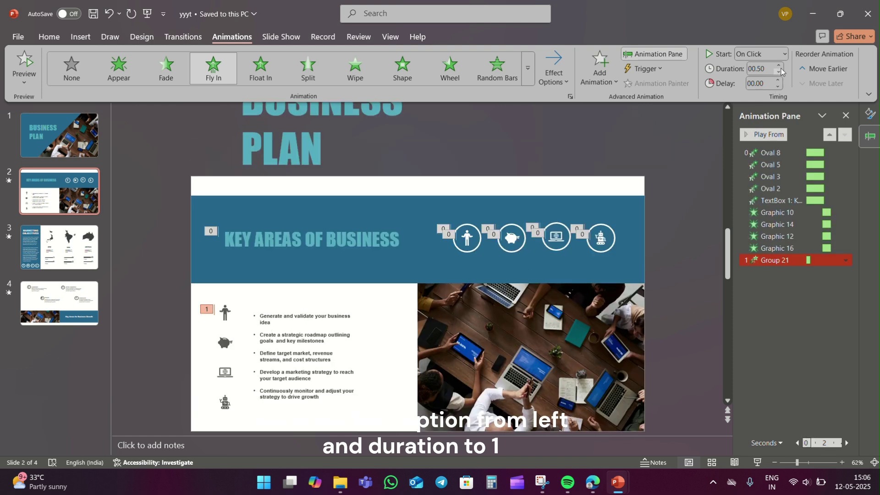
# Make the bullet text box wipe in from the top
pyautogui.click(283, 316)
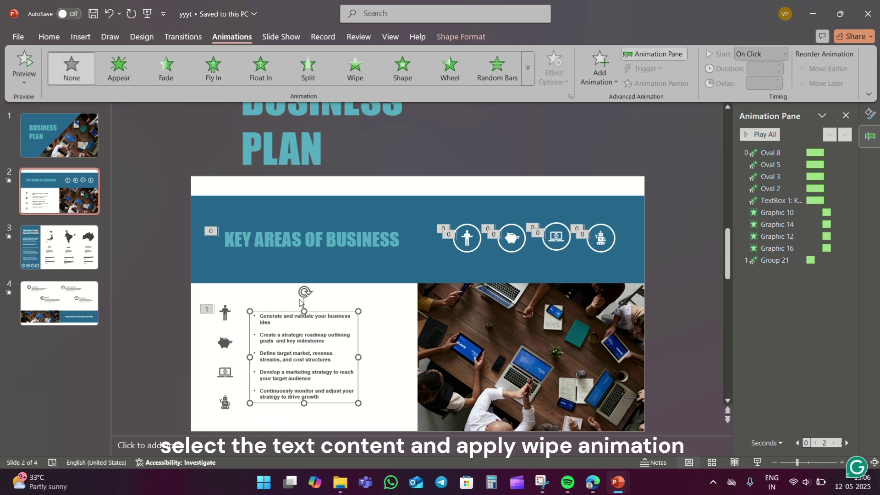
pyautogui.click(350, 78)
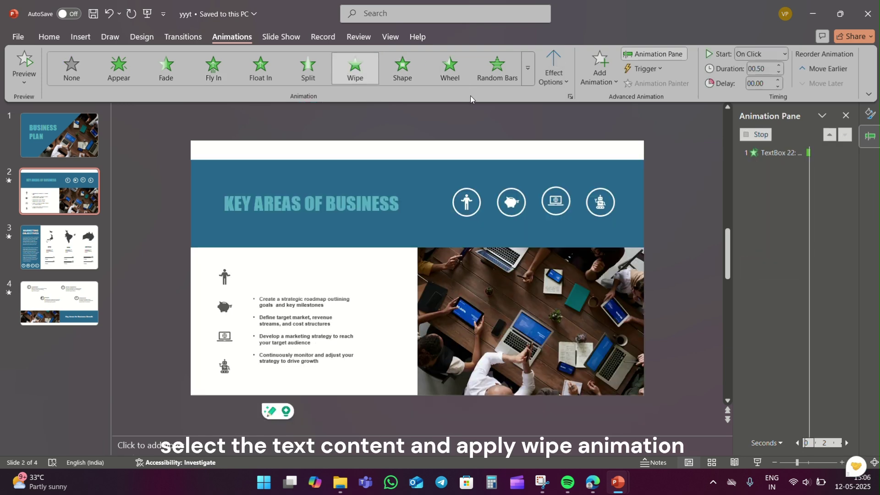
pyautogui.click(553, 74)
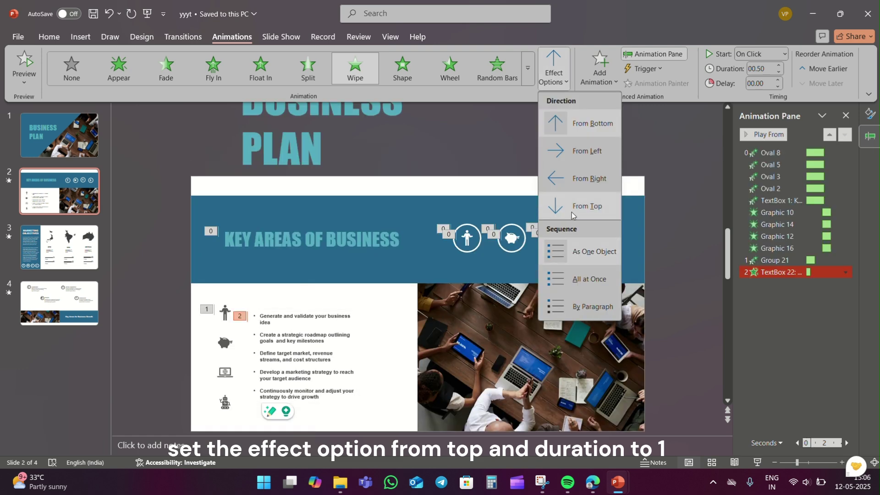
pyautogui.click(571, 212)
pyautogui.write('01')
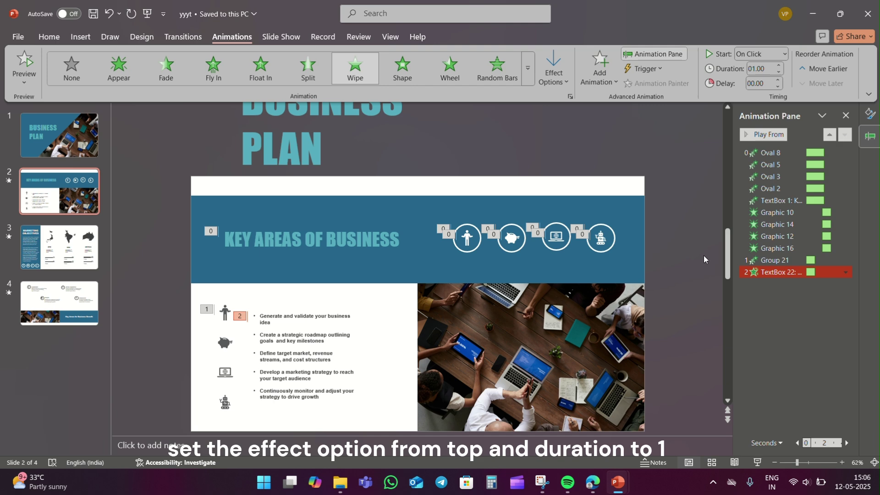
# Set both the icon group and bullet text animations to start With Previous
pyautogui.keyDown('ctrl'); pyautogui.click(757, 262); pyautogui.keyUp('ctrl')
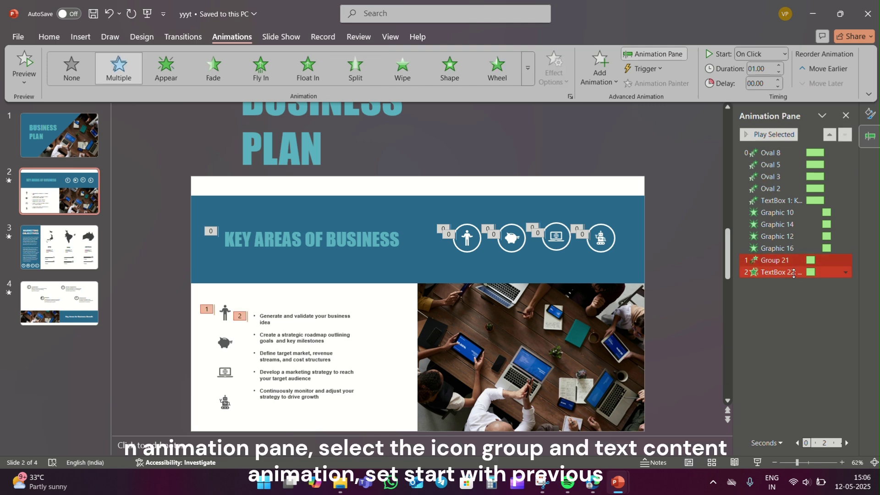
pyautogui.click(770, 54)
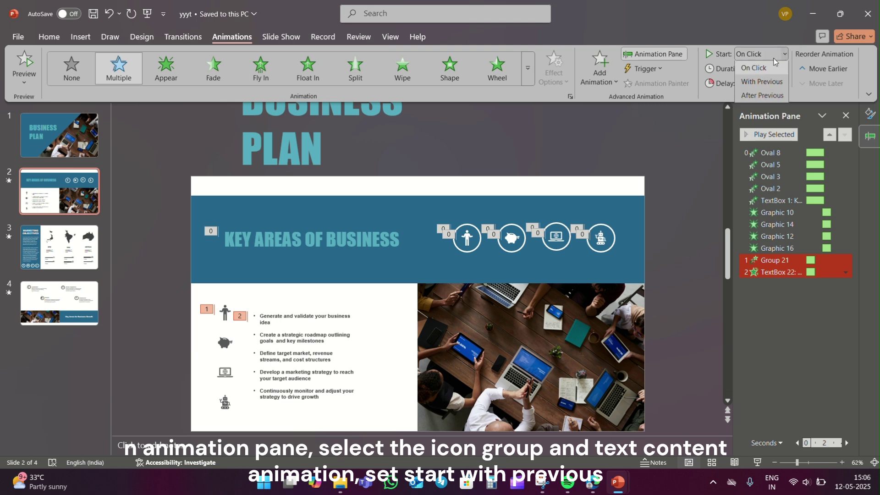
pyautogui.click(773, 84)
pyautogui.click(665, 280)
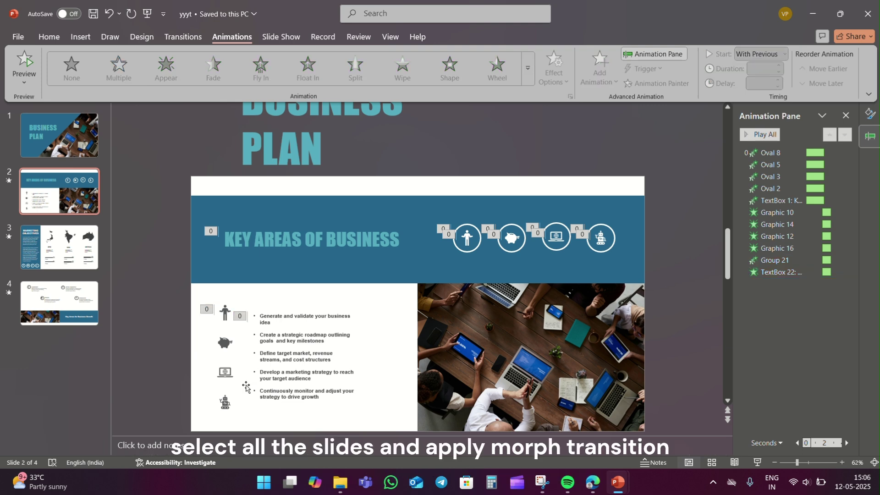
# Apply Morph to all four slides, then run the slide show from slide 1 into slide 2
pyautogui.click(51, 156)
pyautogui.keyDown('shift'); pyautogui.click(56, 288); pyautogui.keyUp('shift')
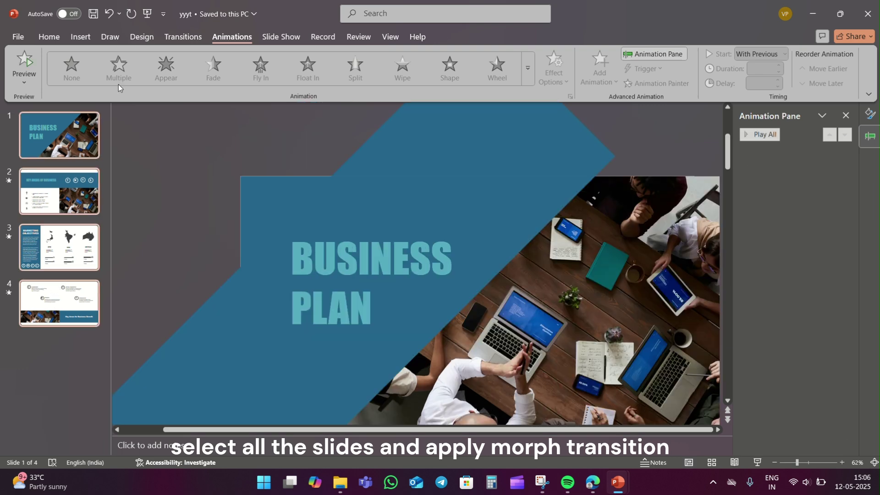
pyautogui.click(182, 37)
pyautogui.click(119, 68)
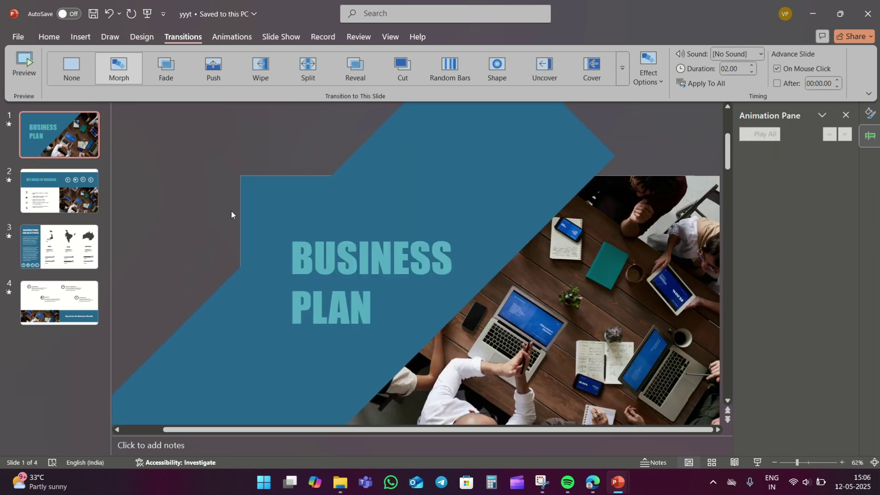
pyautogui.click(759, 464)
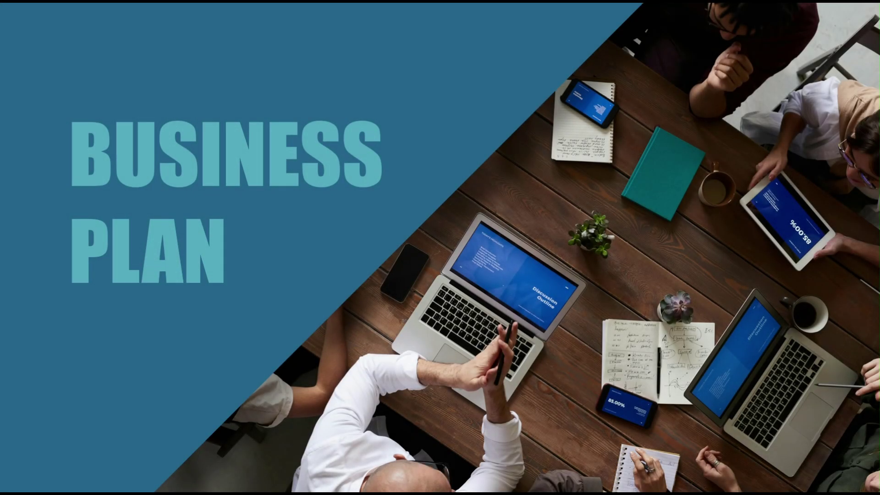
pyautogui.press('Right')
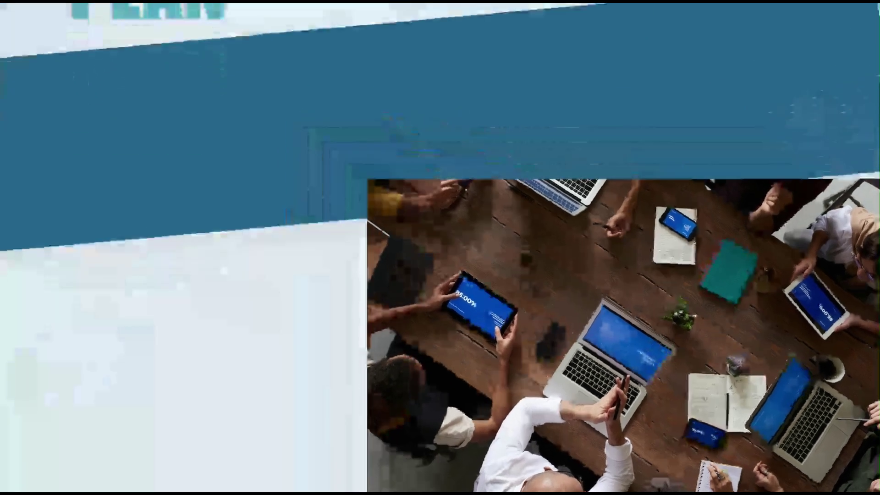